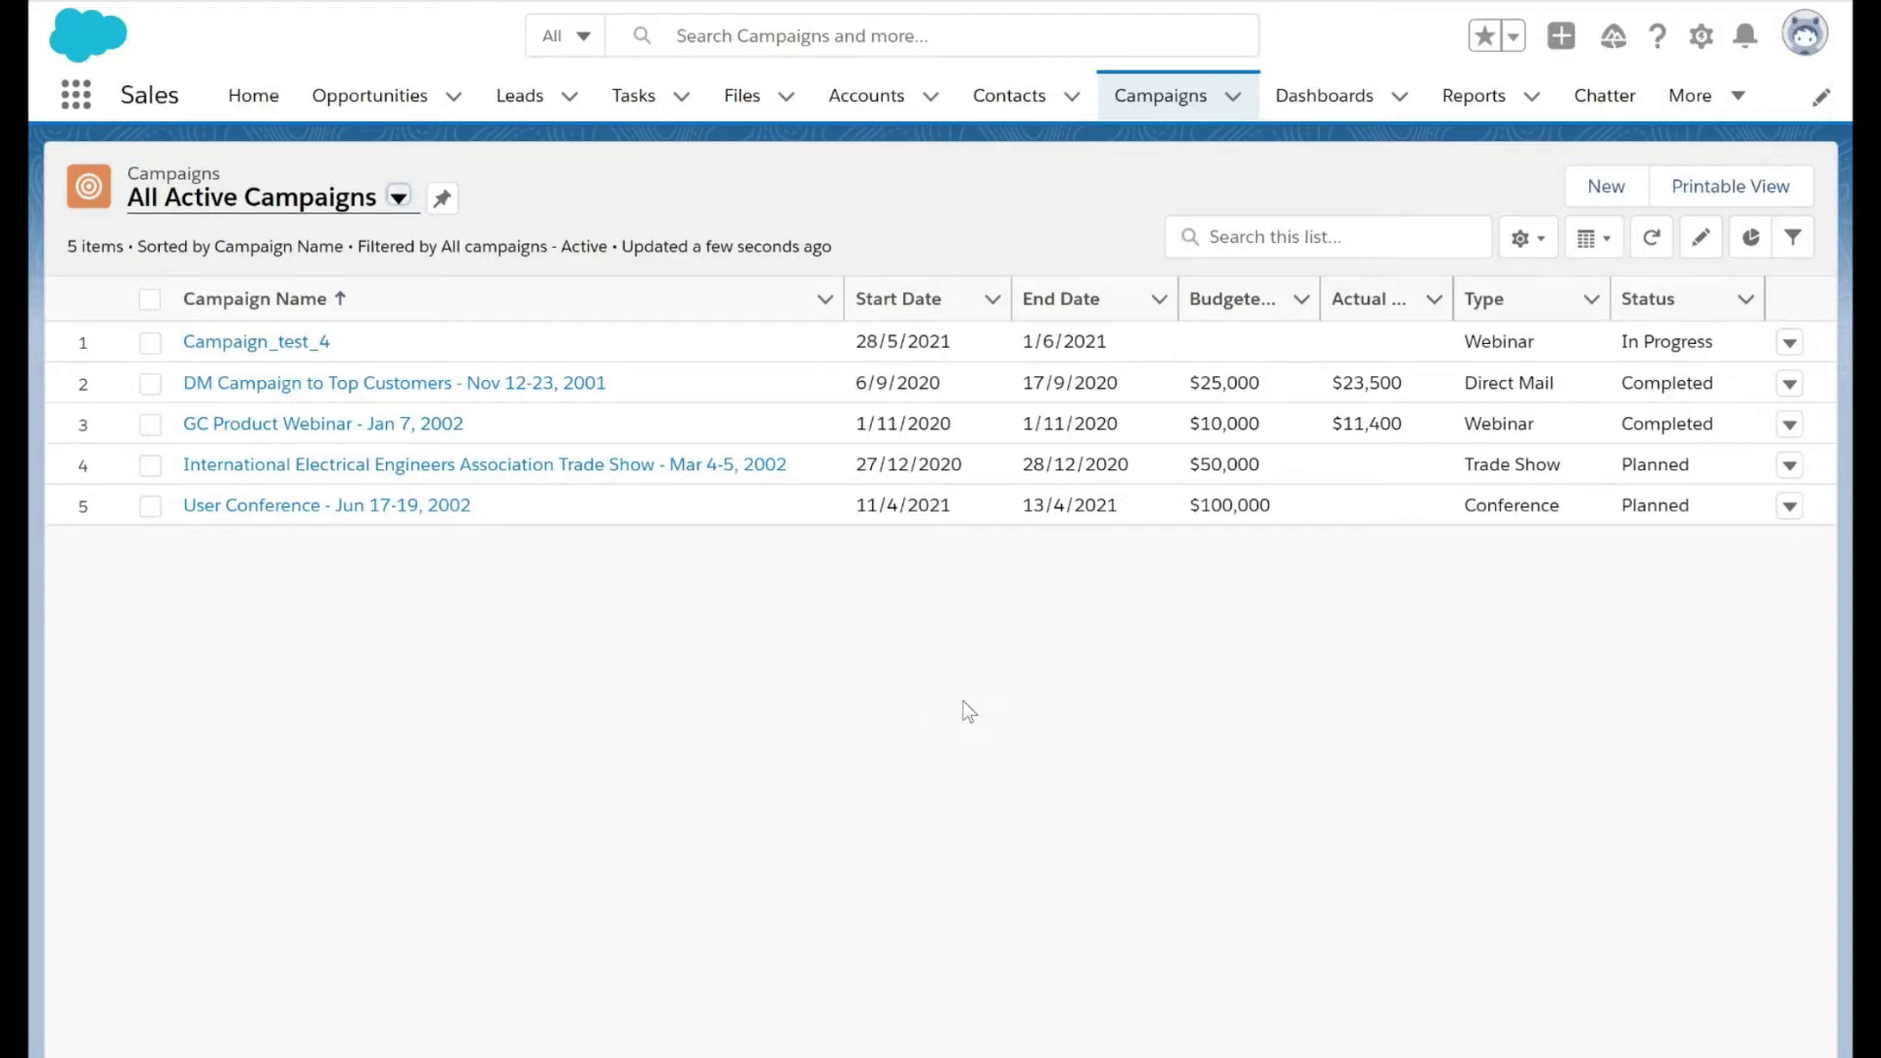
Step: Open a new campaign form and examine which fields it contains and which are required
{"action": "left_click", "coordinate": [1596, 184]}
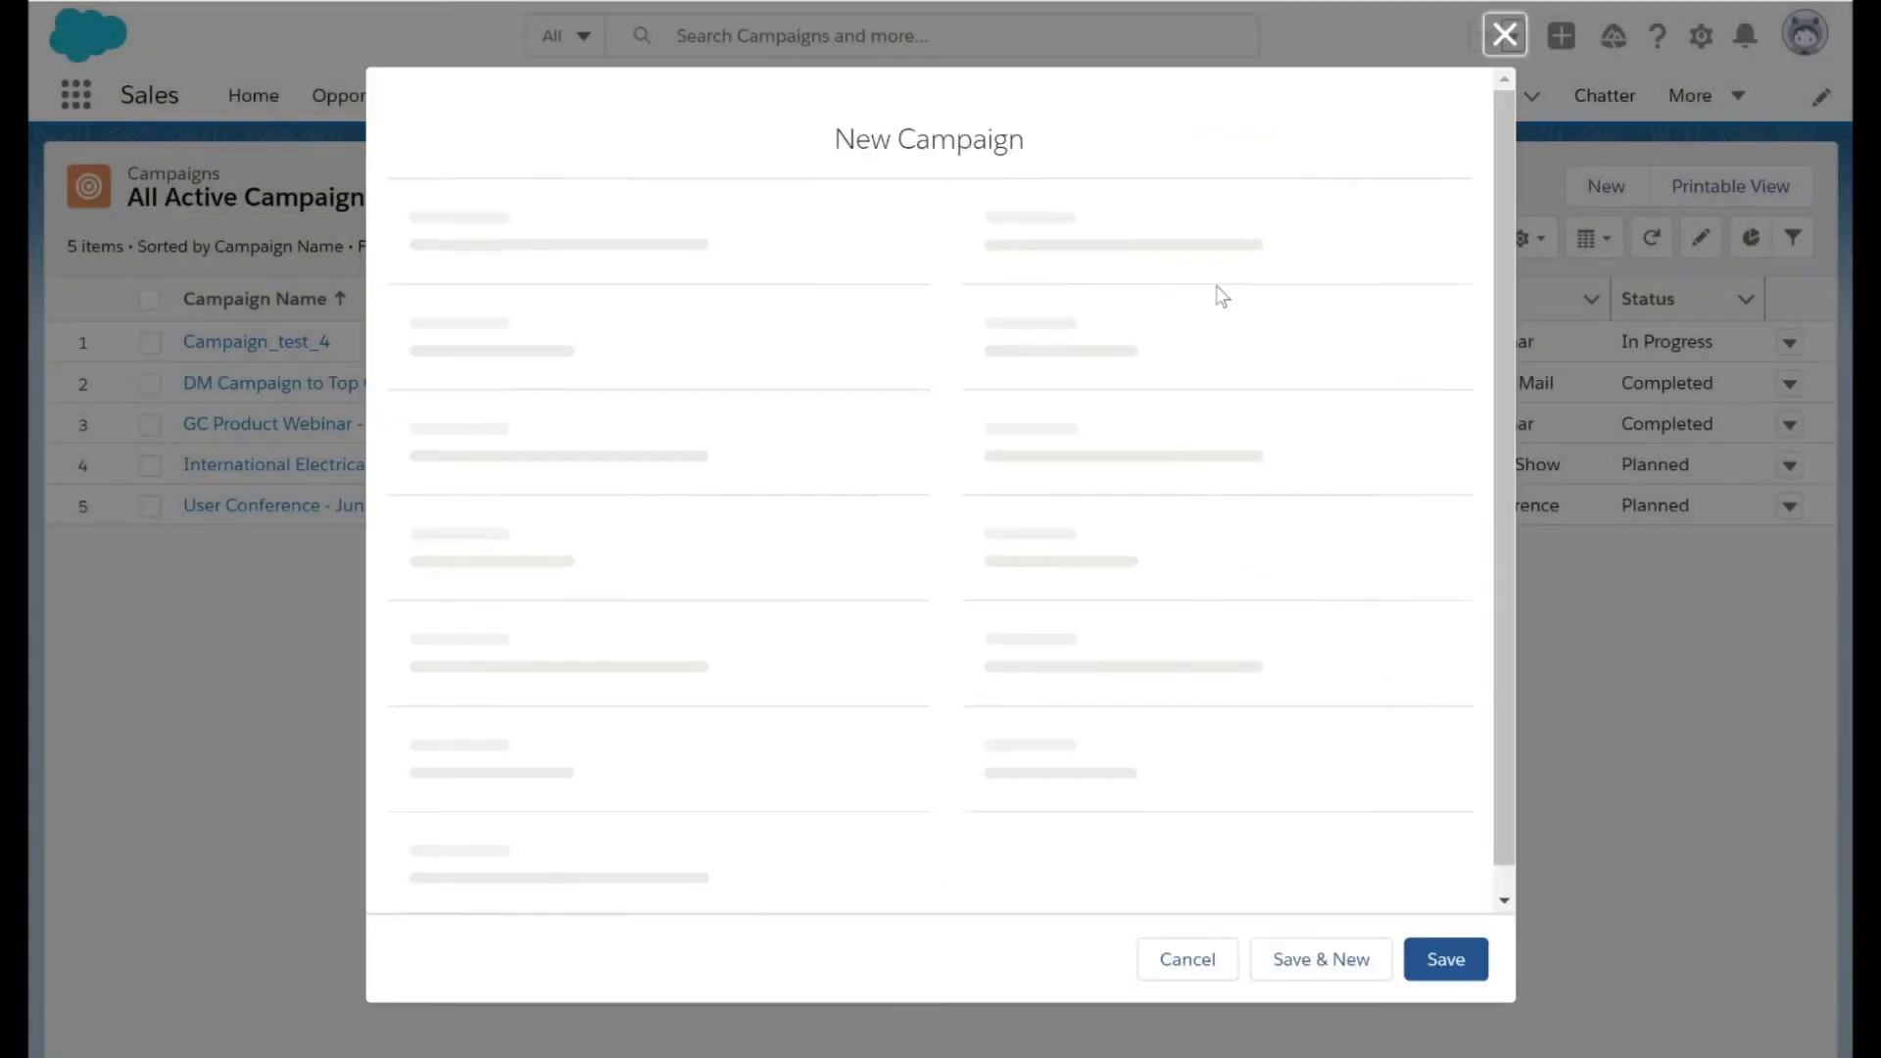
{"action": "scroll", "coordinate": [1077, 505], "scroll_direction": "down", "scroll_amount": 3}
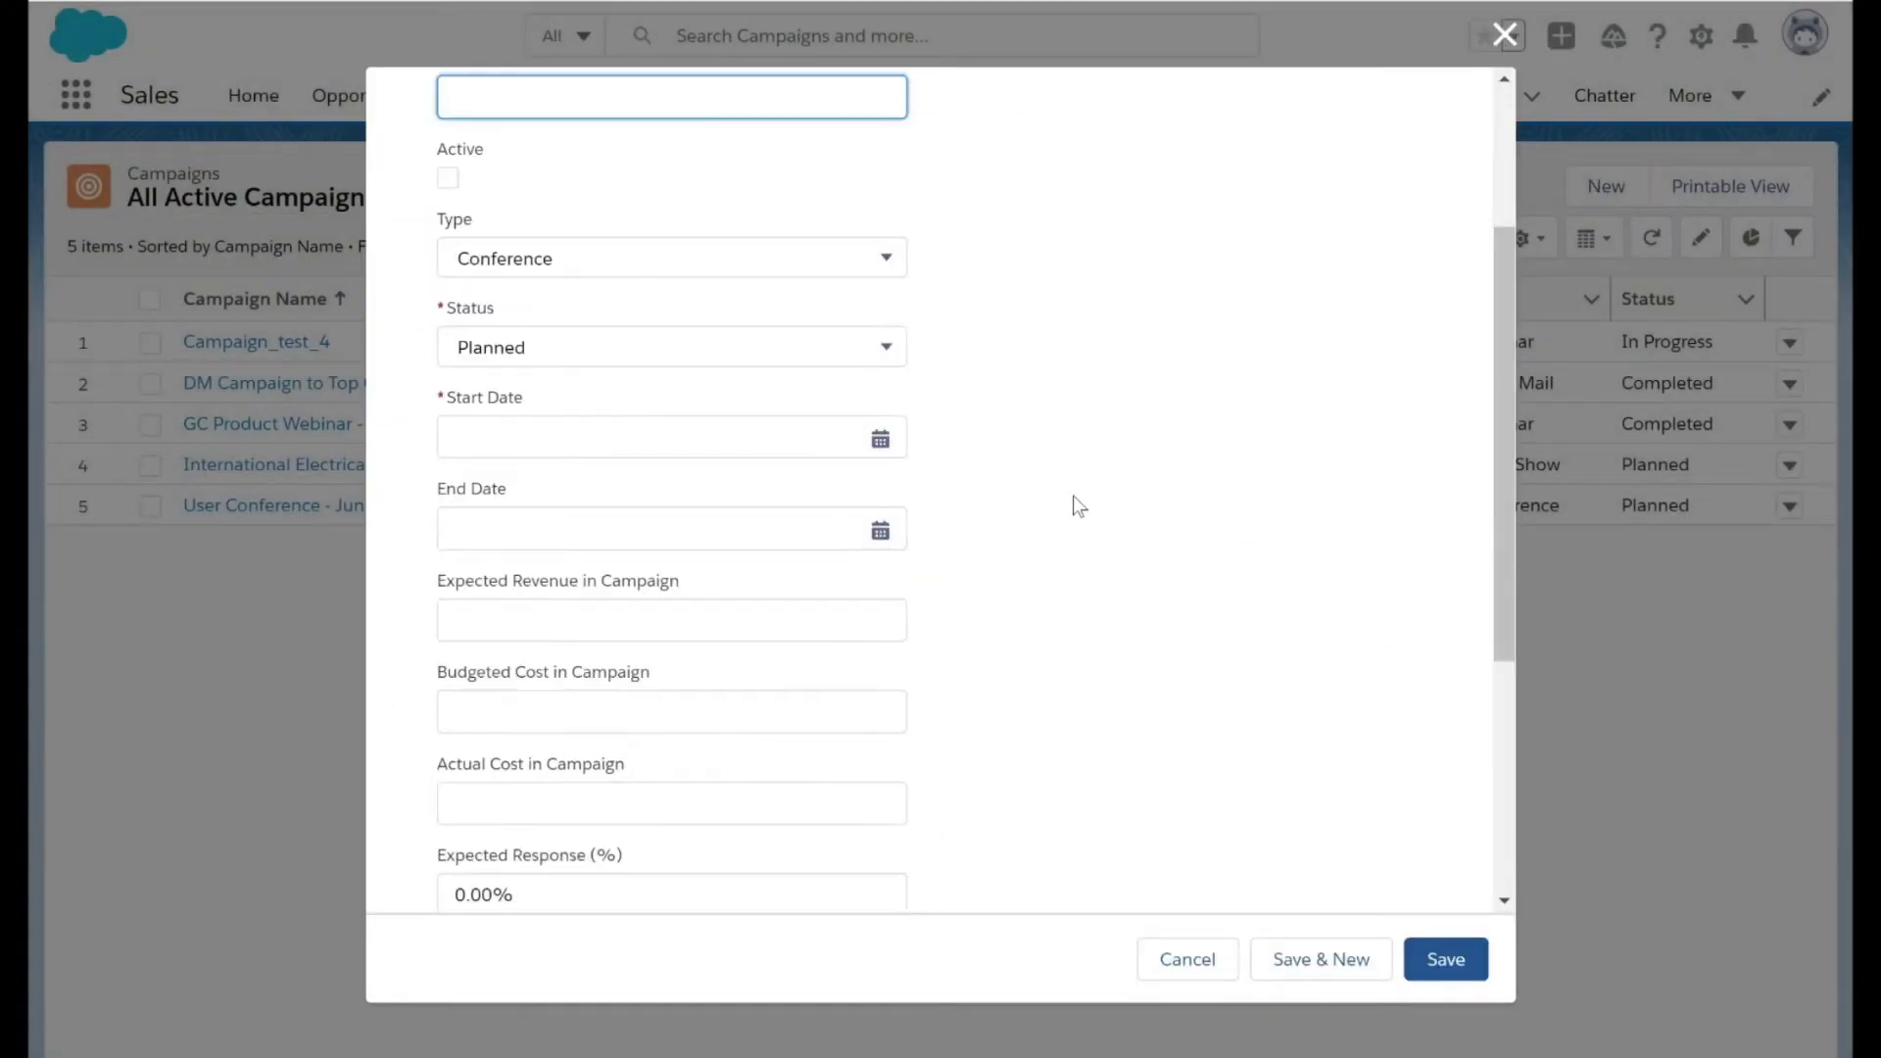
{"action": "scroll", "coordinate": [1077, 506], "scroll_direction": "up", "scroll_amount": 3}
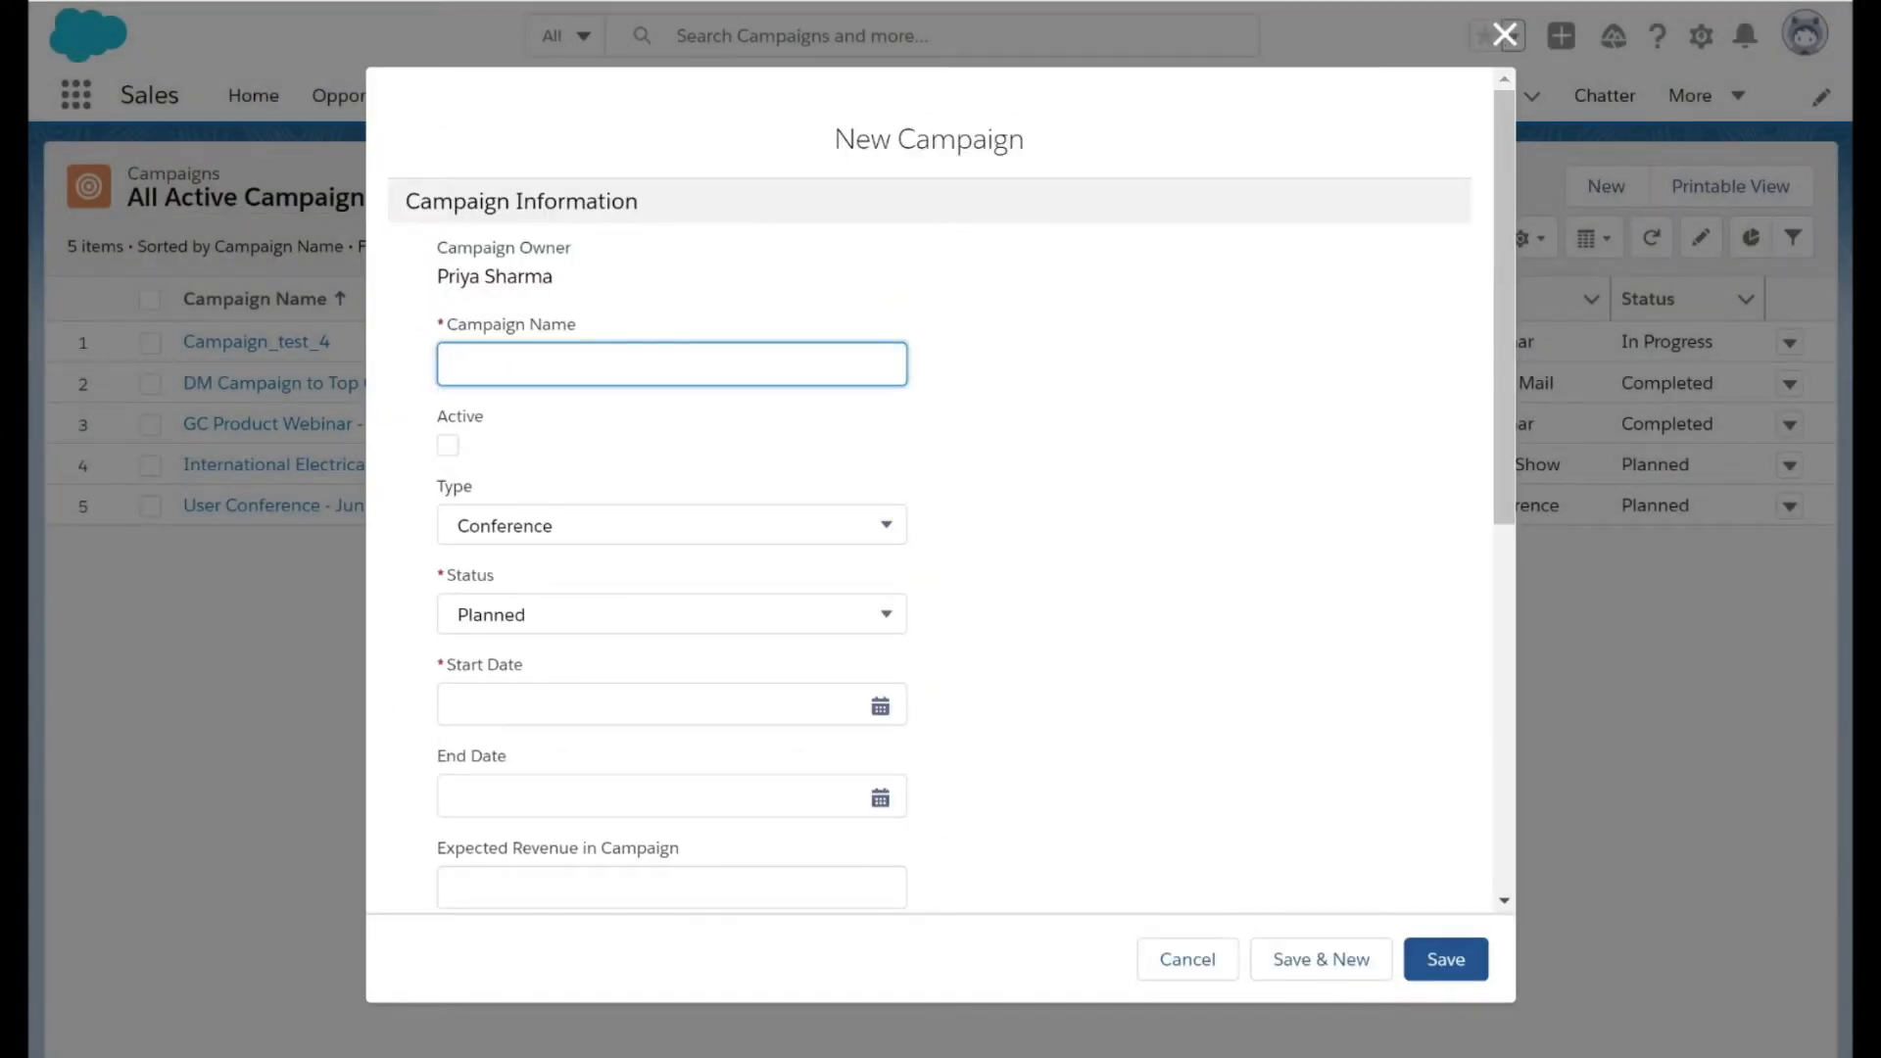
{"action": "scroll", "coordinate": [588, 588], "scroll_direction": "down", "scroll_amount": 2}
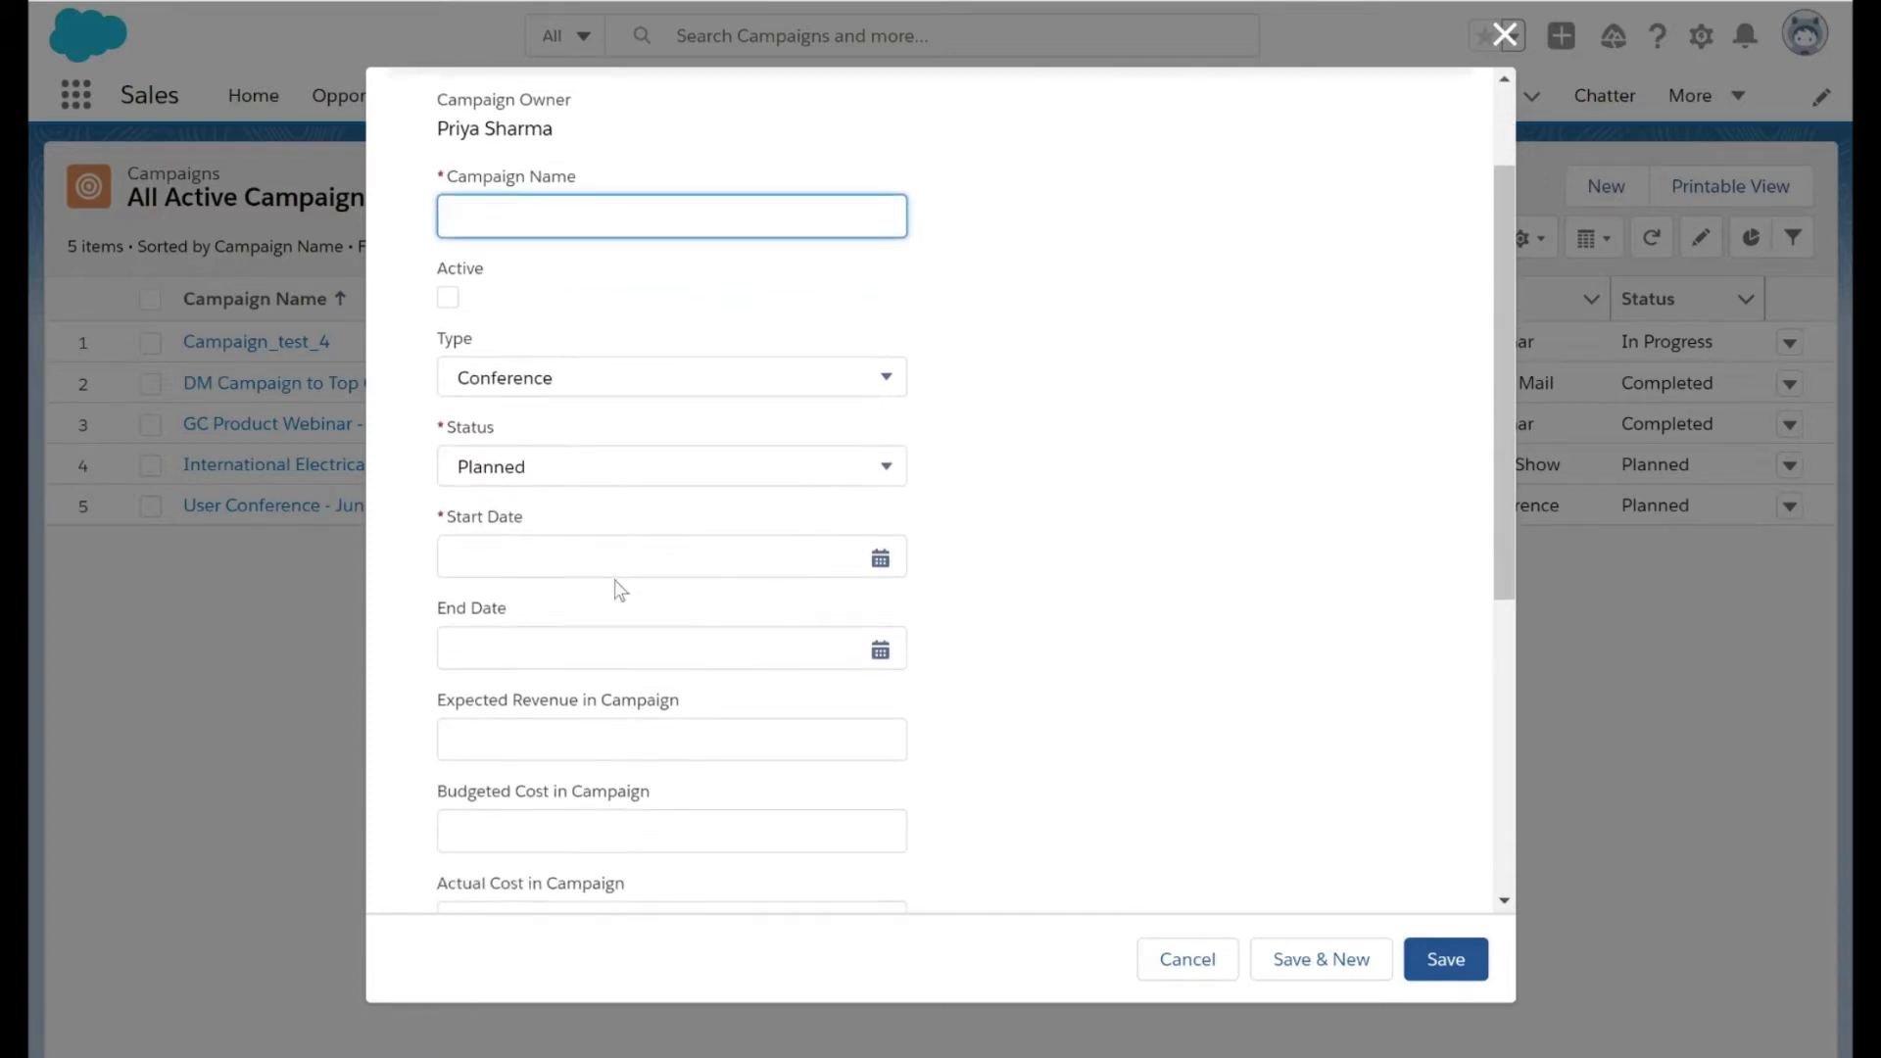
{"action": "scroll", "coordinate": [638, 538], "scroll_direction": "down", "scroll_amount": 1}
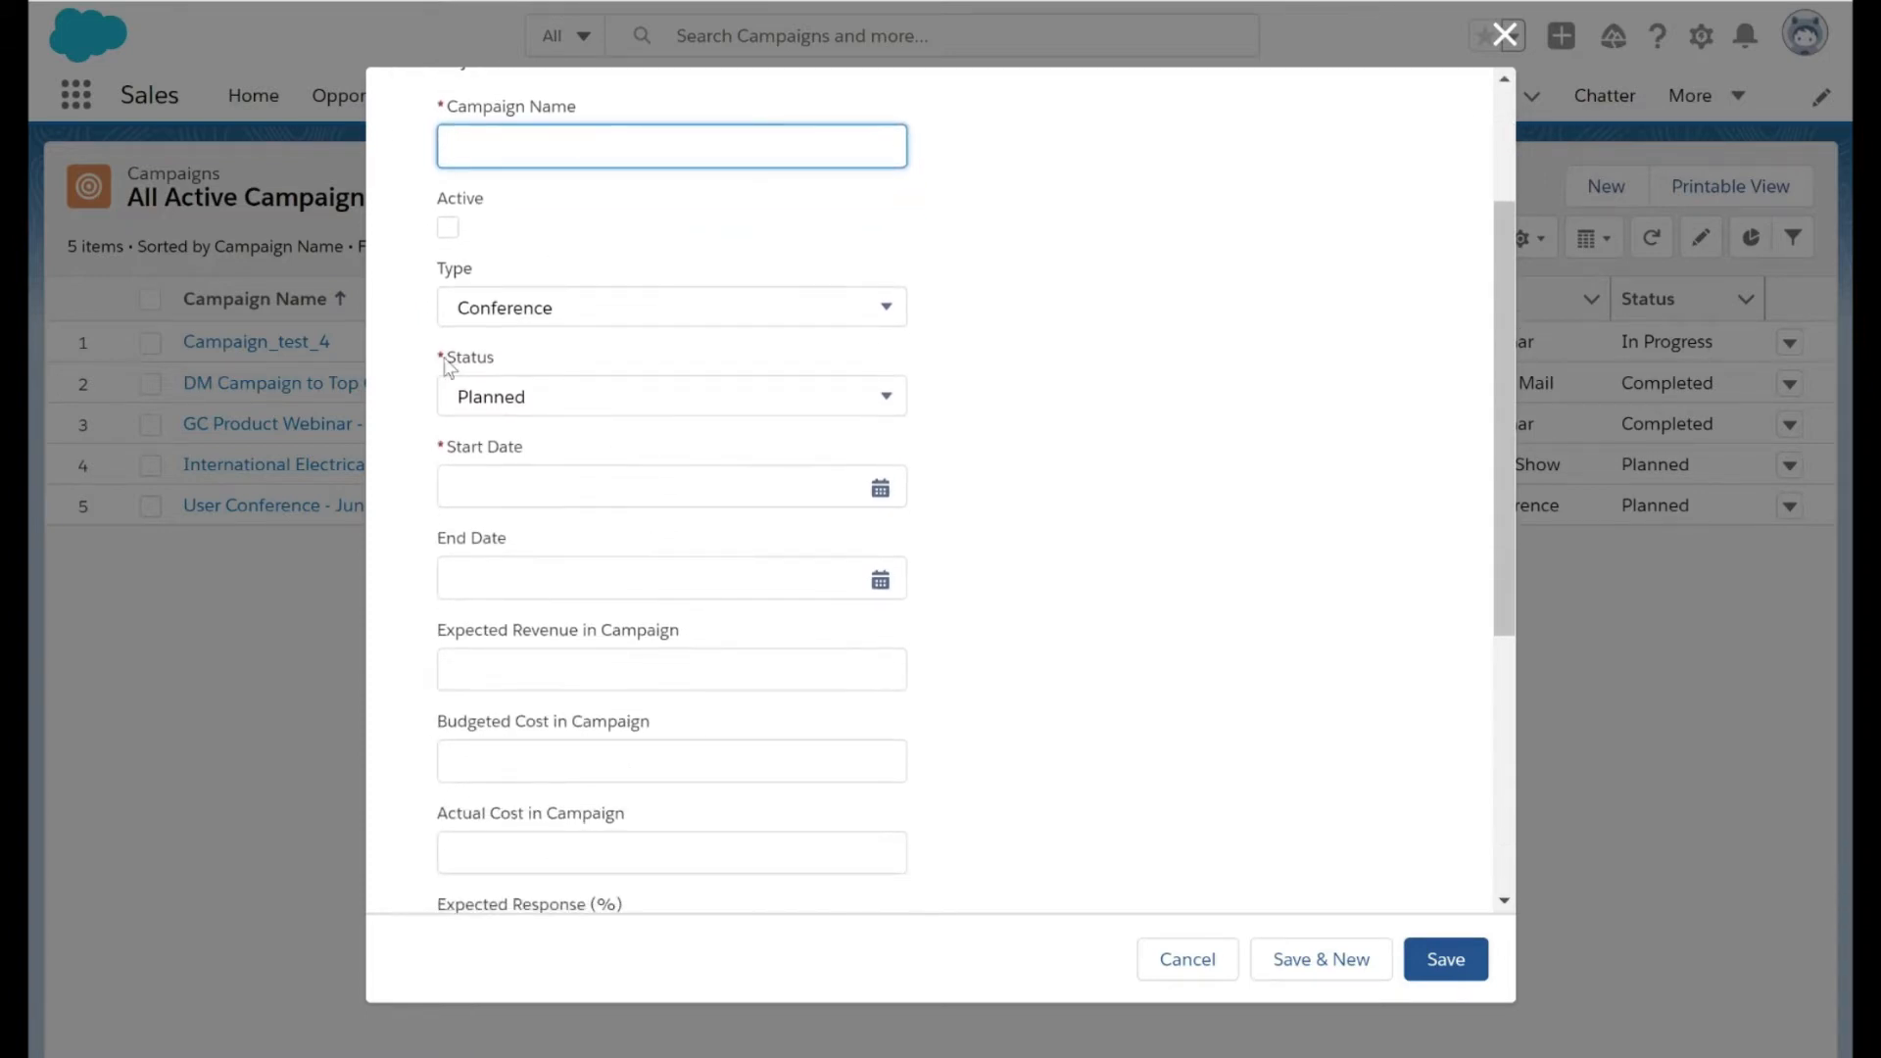
{"action": "scroll", "coordinate": [453, 447], "scroll_direction": "down", "scroll_amount": 5}
{"action": "scroll", "coordinate": [453, 447], "scroll_direction": "up", "scroll_amount": 5}
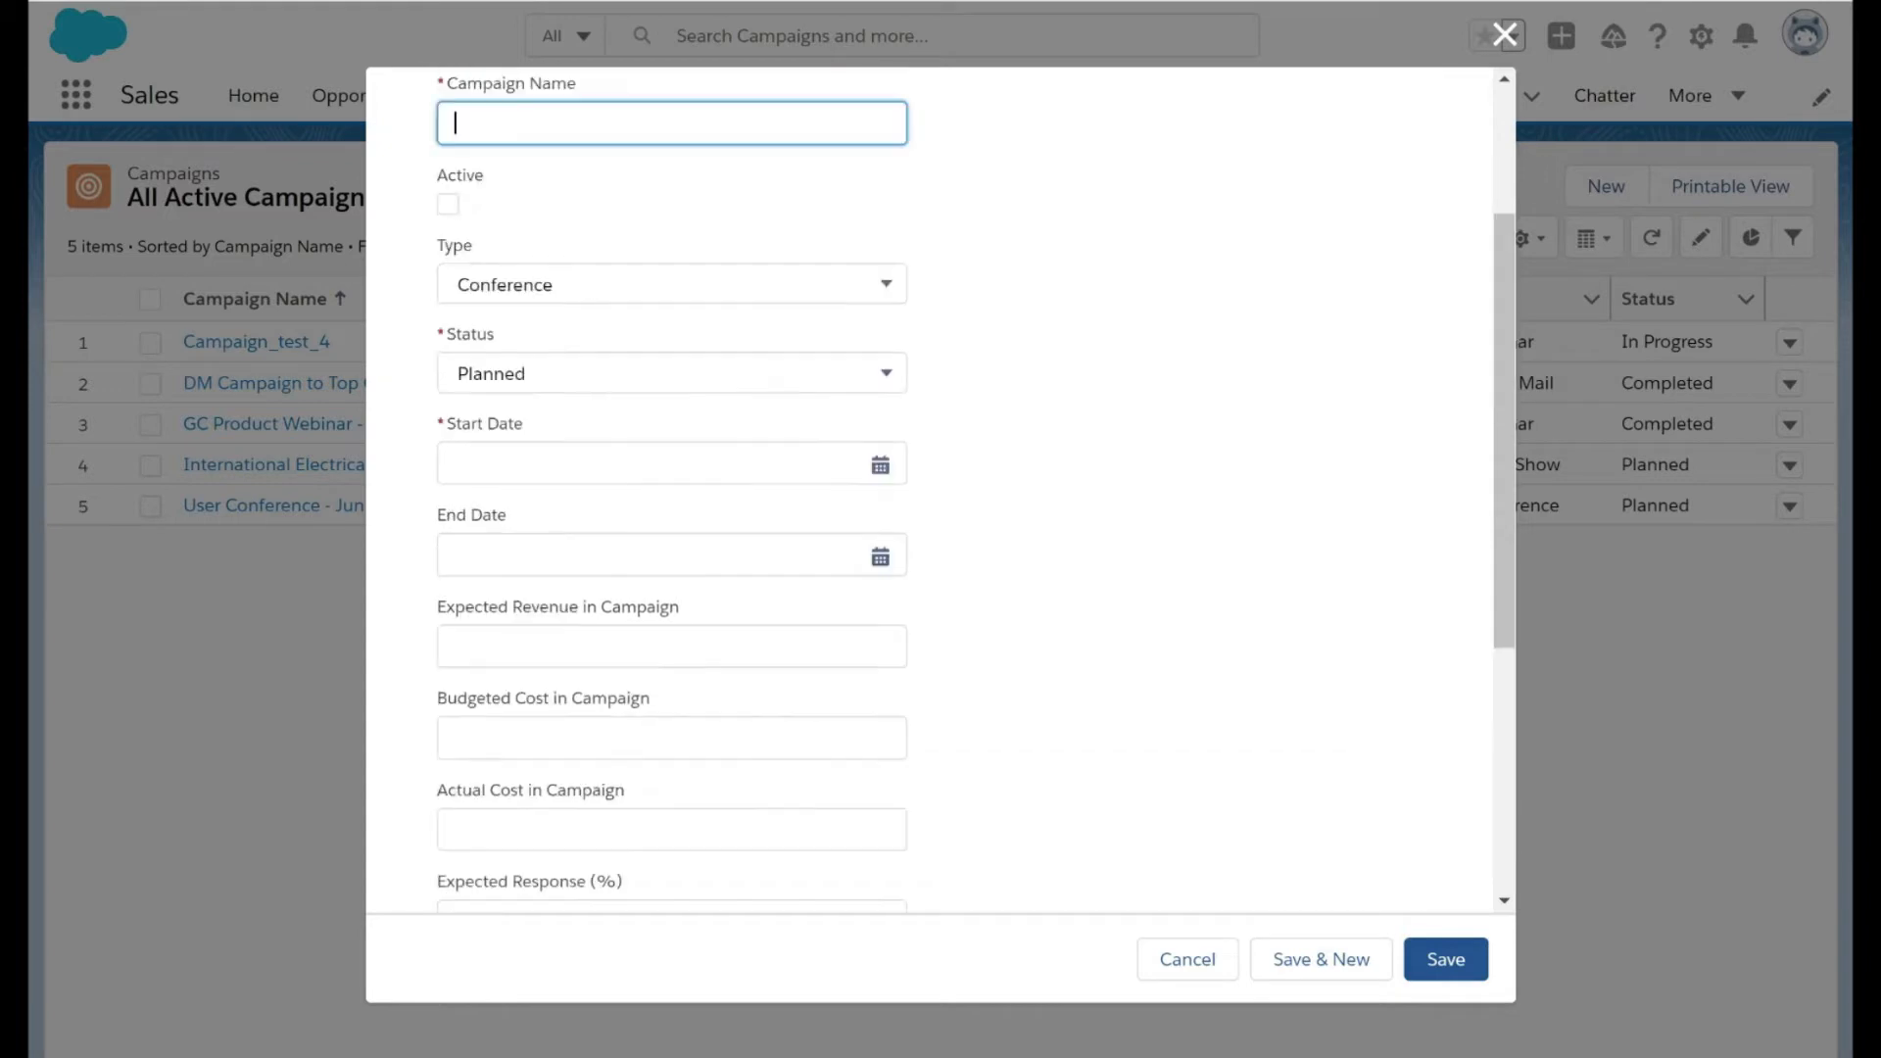
{"action": "scroll", "coordinate": [462, 437], "scroll_direction": "down", "scroll_amount": 5}
{"action": "scroll", "coordinate": [545, 474], "scroll_direction": "up", "scroll_amount": 7}
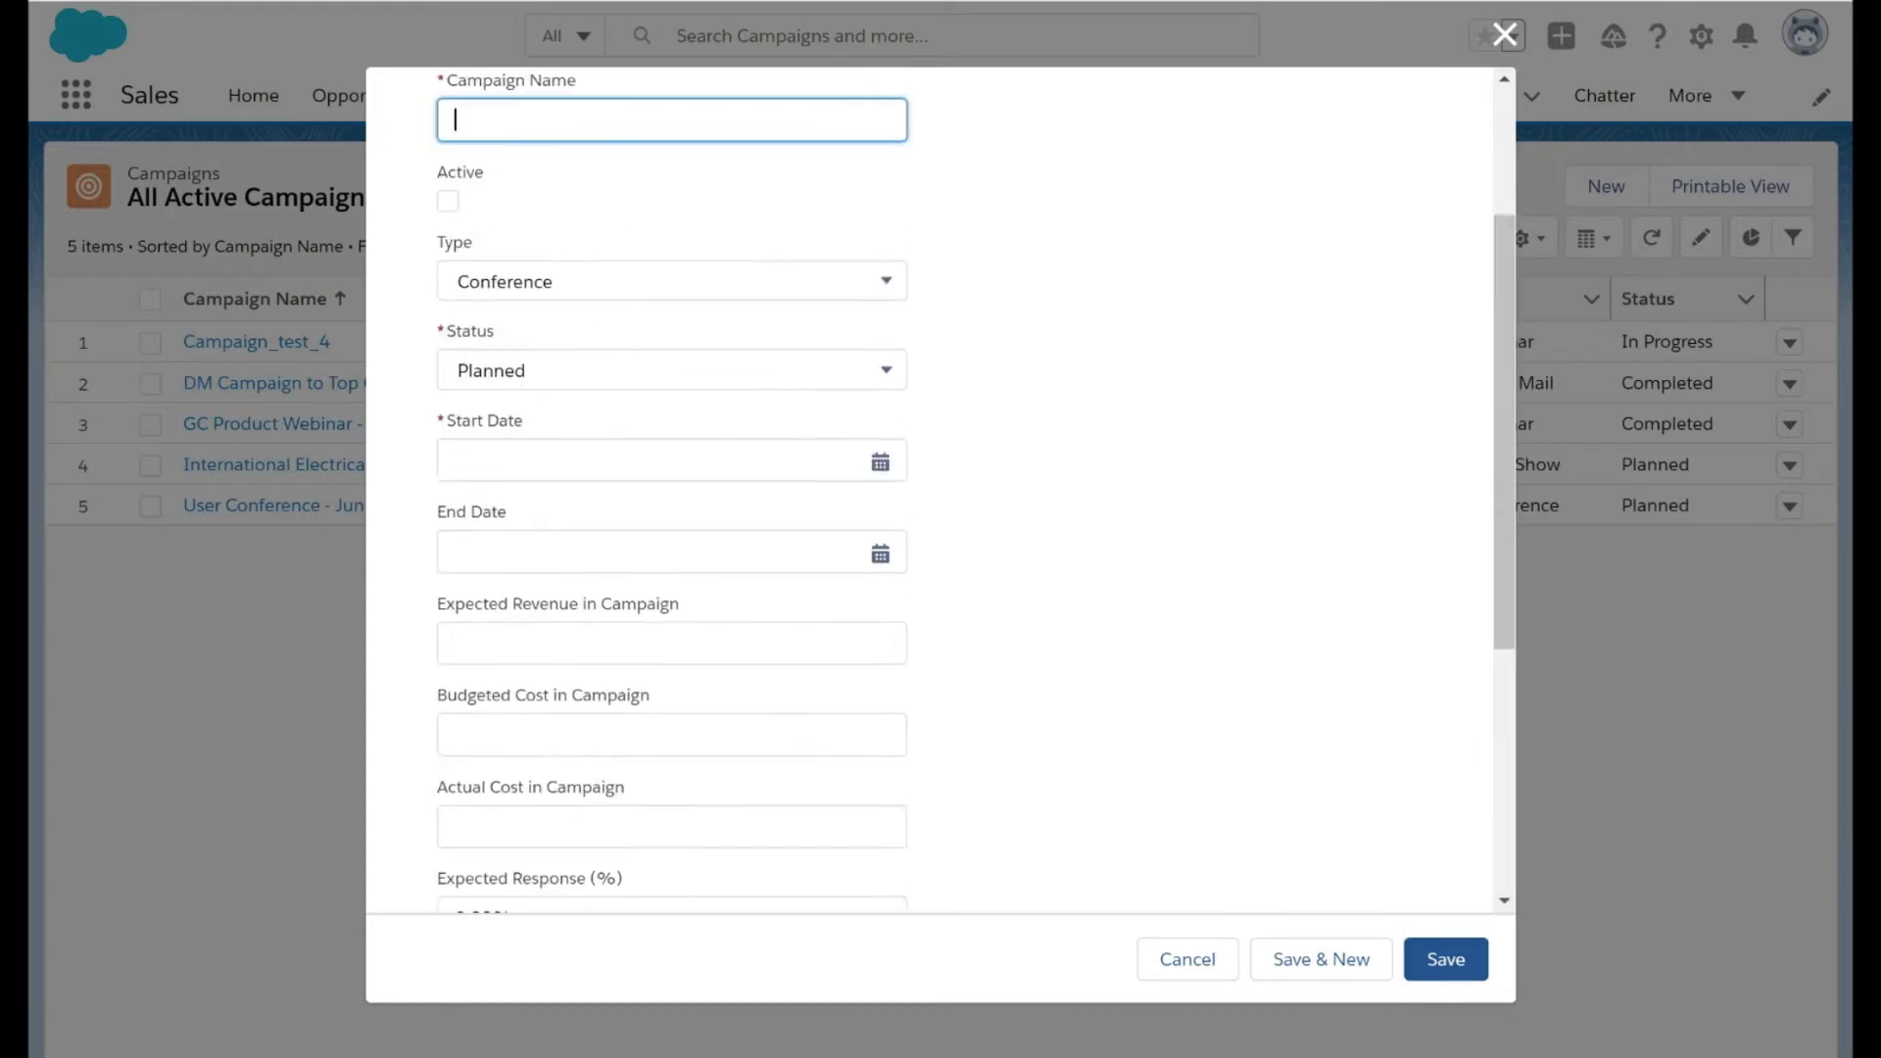
{"action": "scroll", "coordinate": [545, 475], "scroll_direction": "down", "scroll_amount": 1}
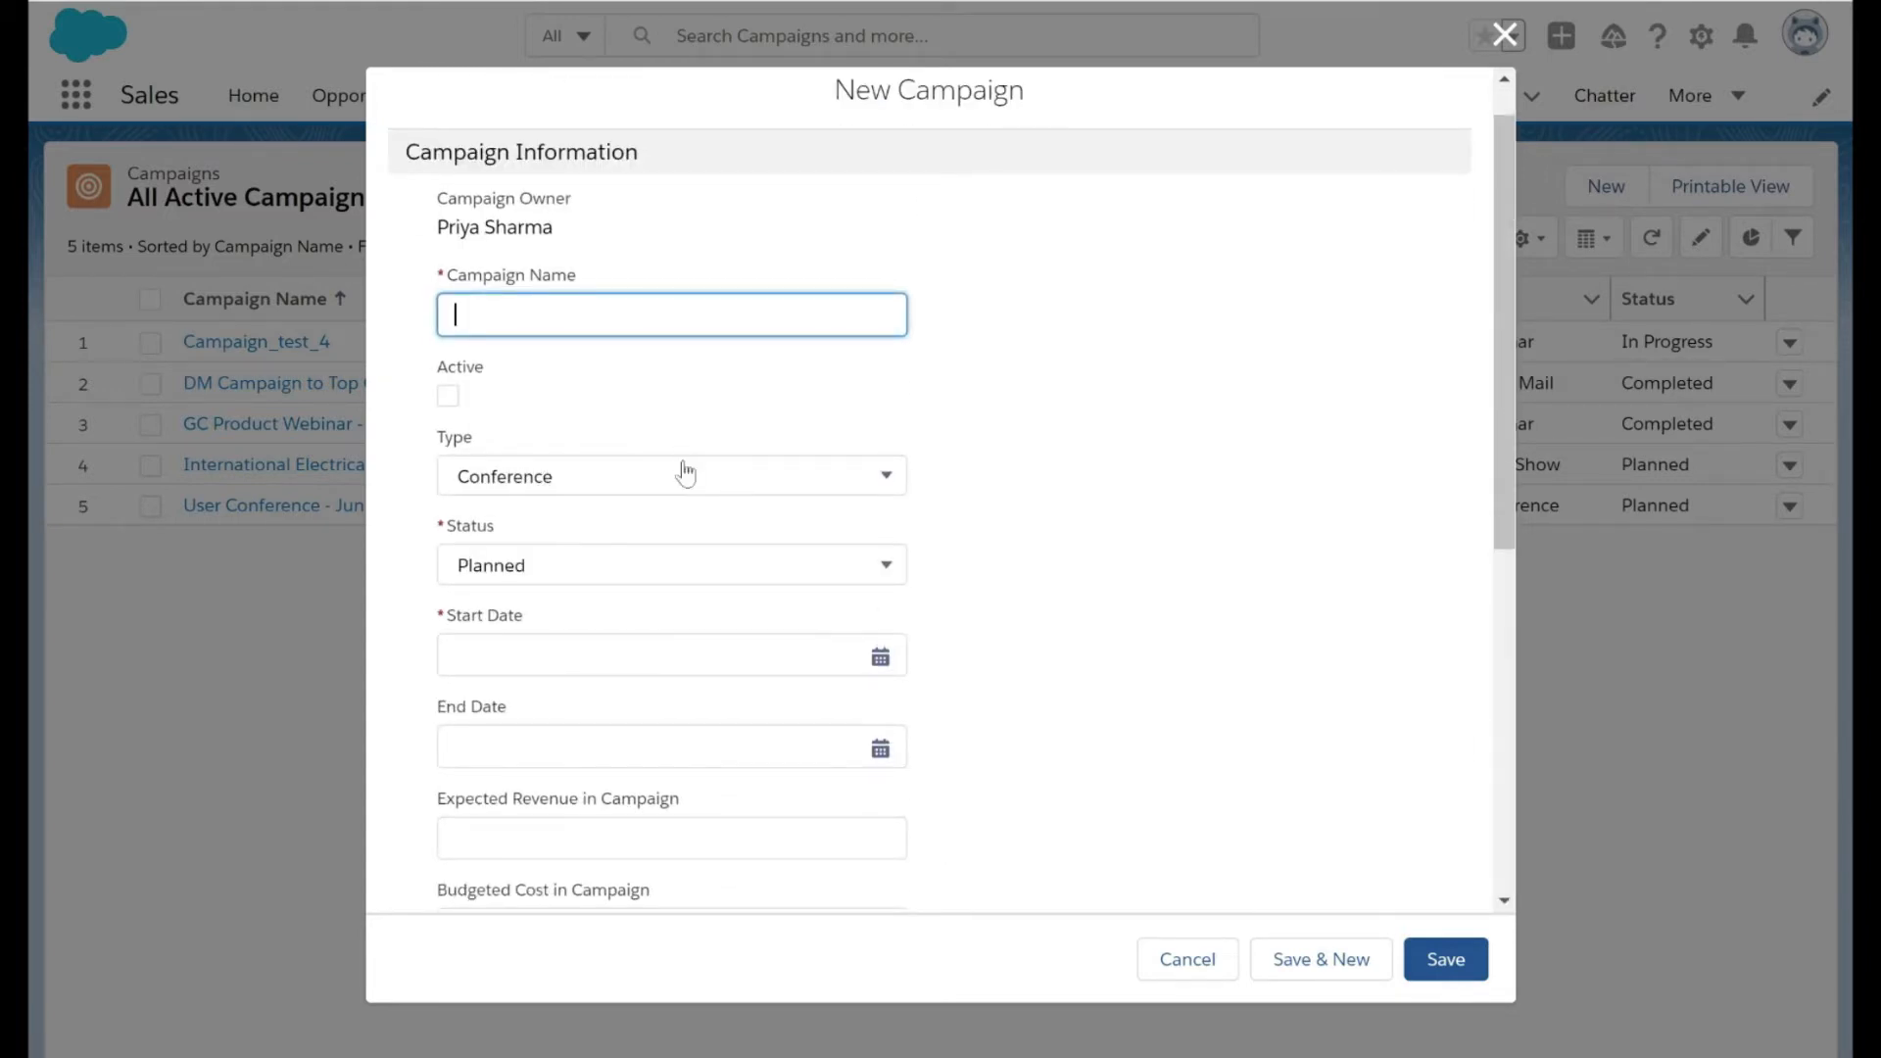
Step: View the available Status options and the Start Date calendar in the campaign form
{"action": "left_click", "coordinate": [629, 568]}
{"action": "scroll", "coordinate": [621, 711], "scroll_direction": "down", "scroll_amount": 2}
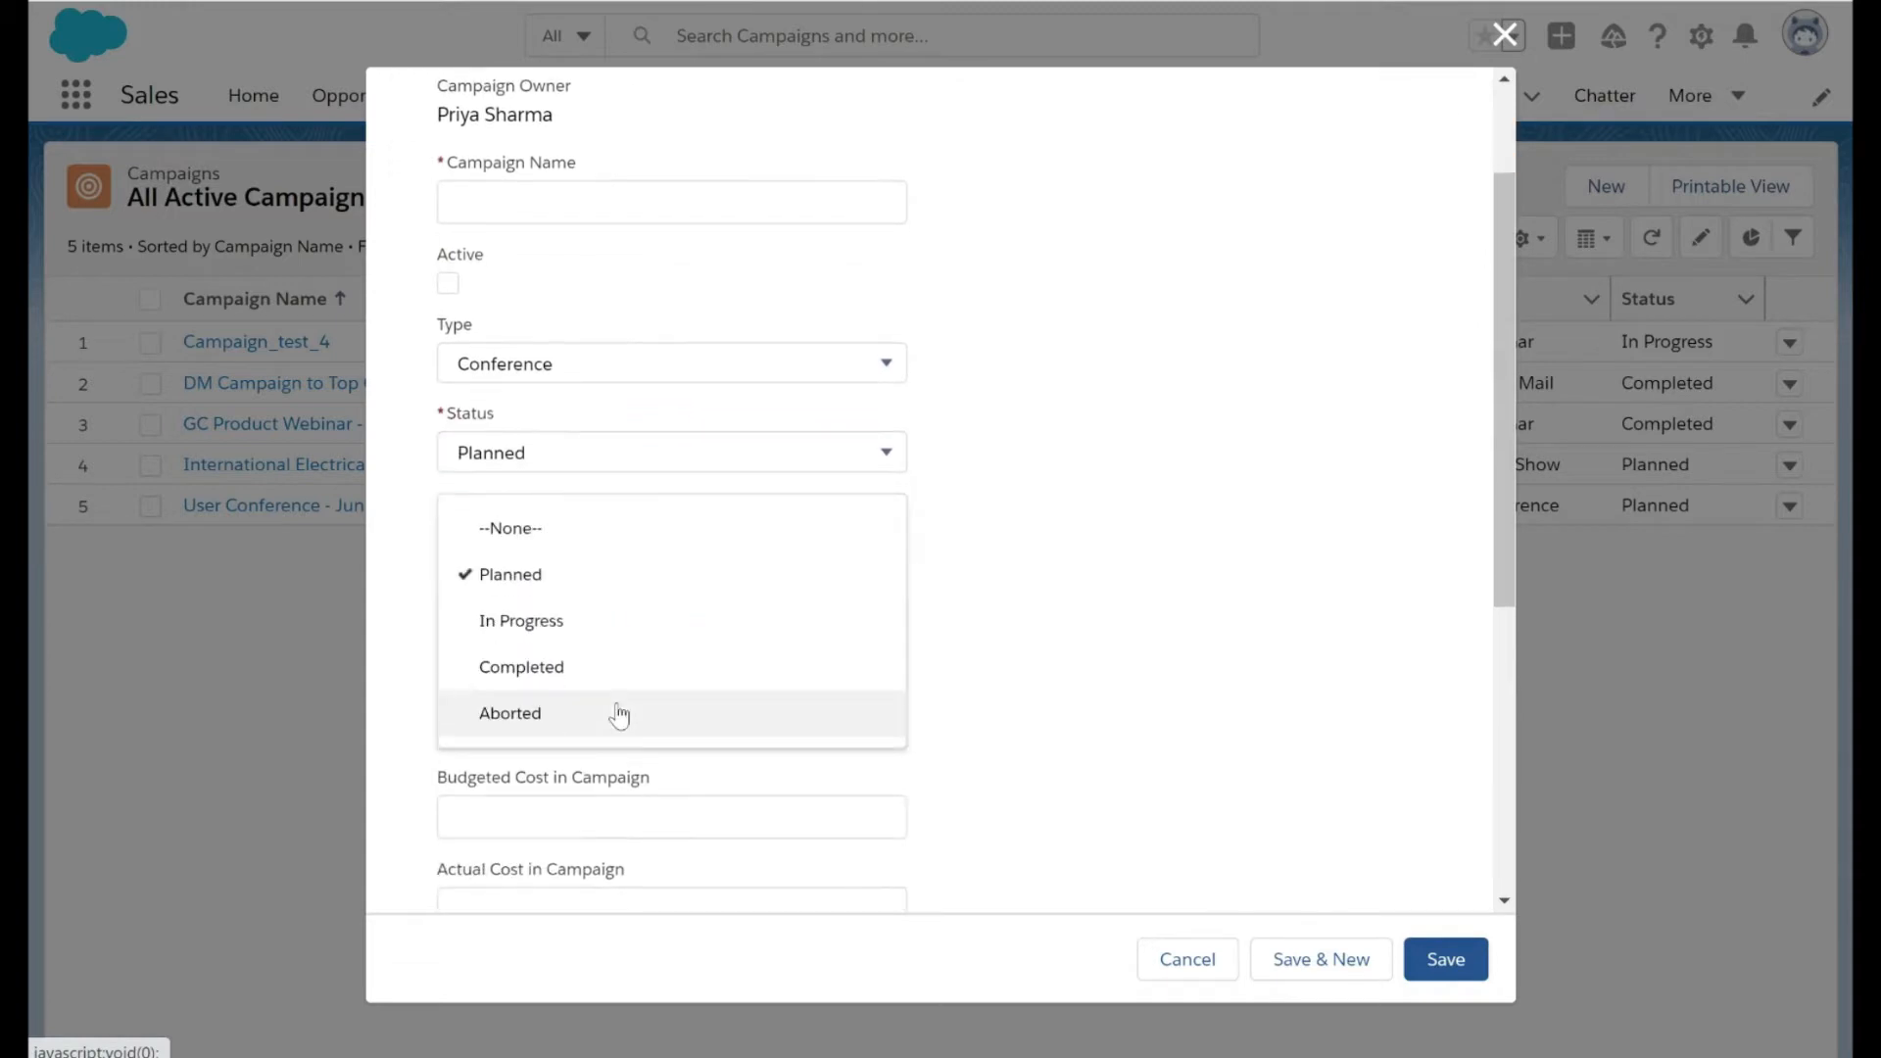
{"action": "left_click", "coordinate": [1105, 650]}
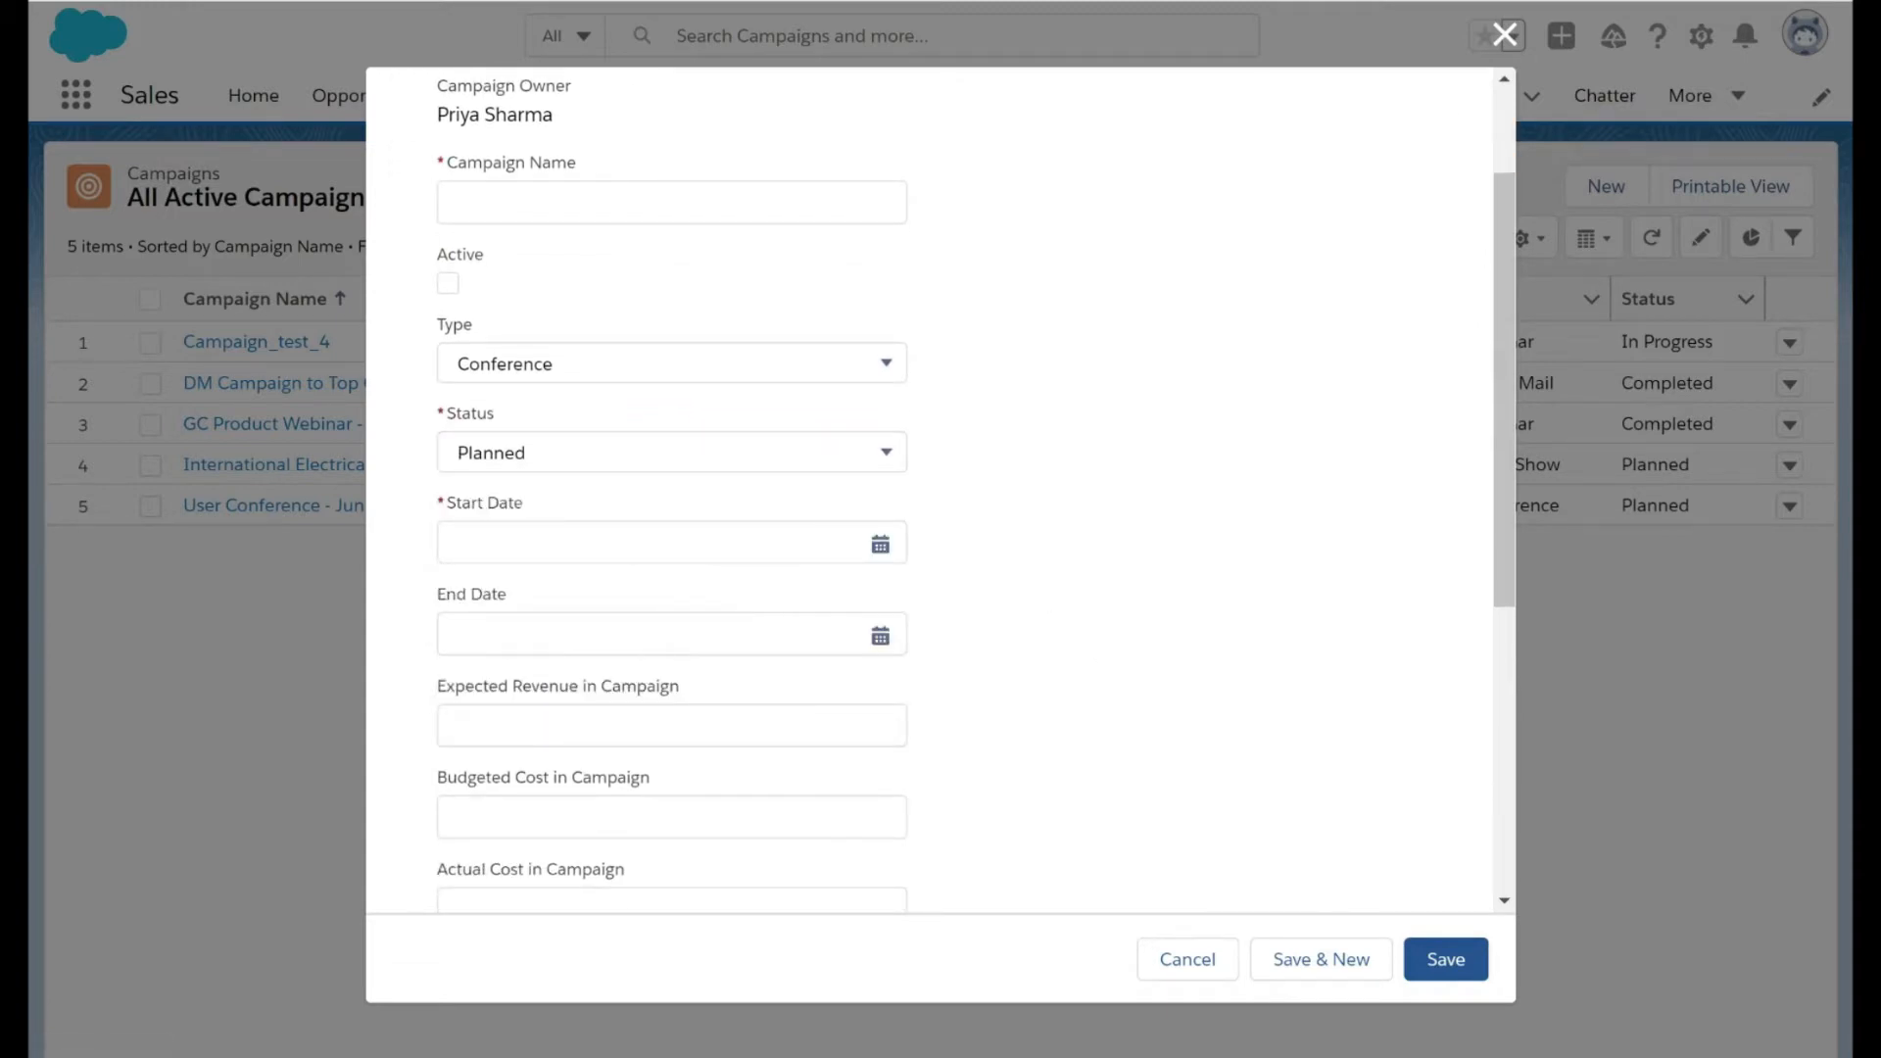
{"action": "left_click", "coordinate": [881, 547]}
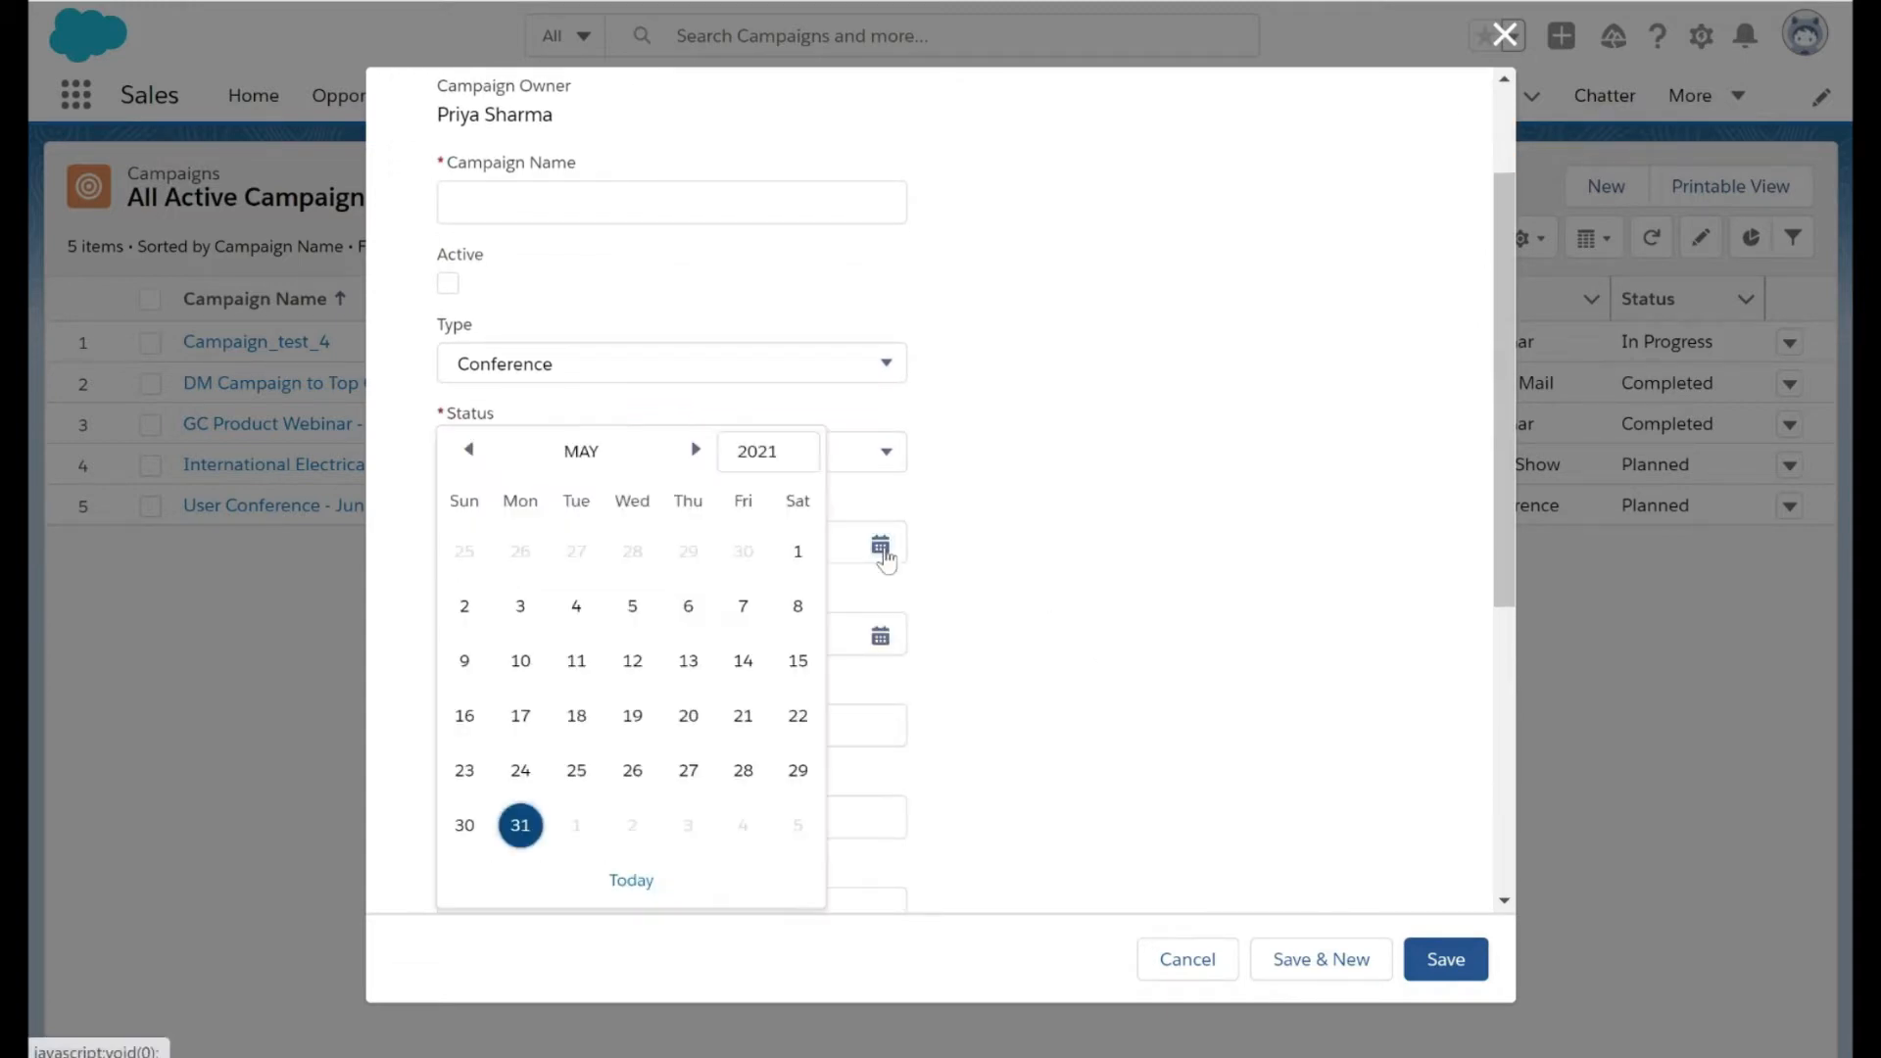
{"action": "left_click", "coordinate": [1050, 545]}
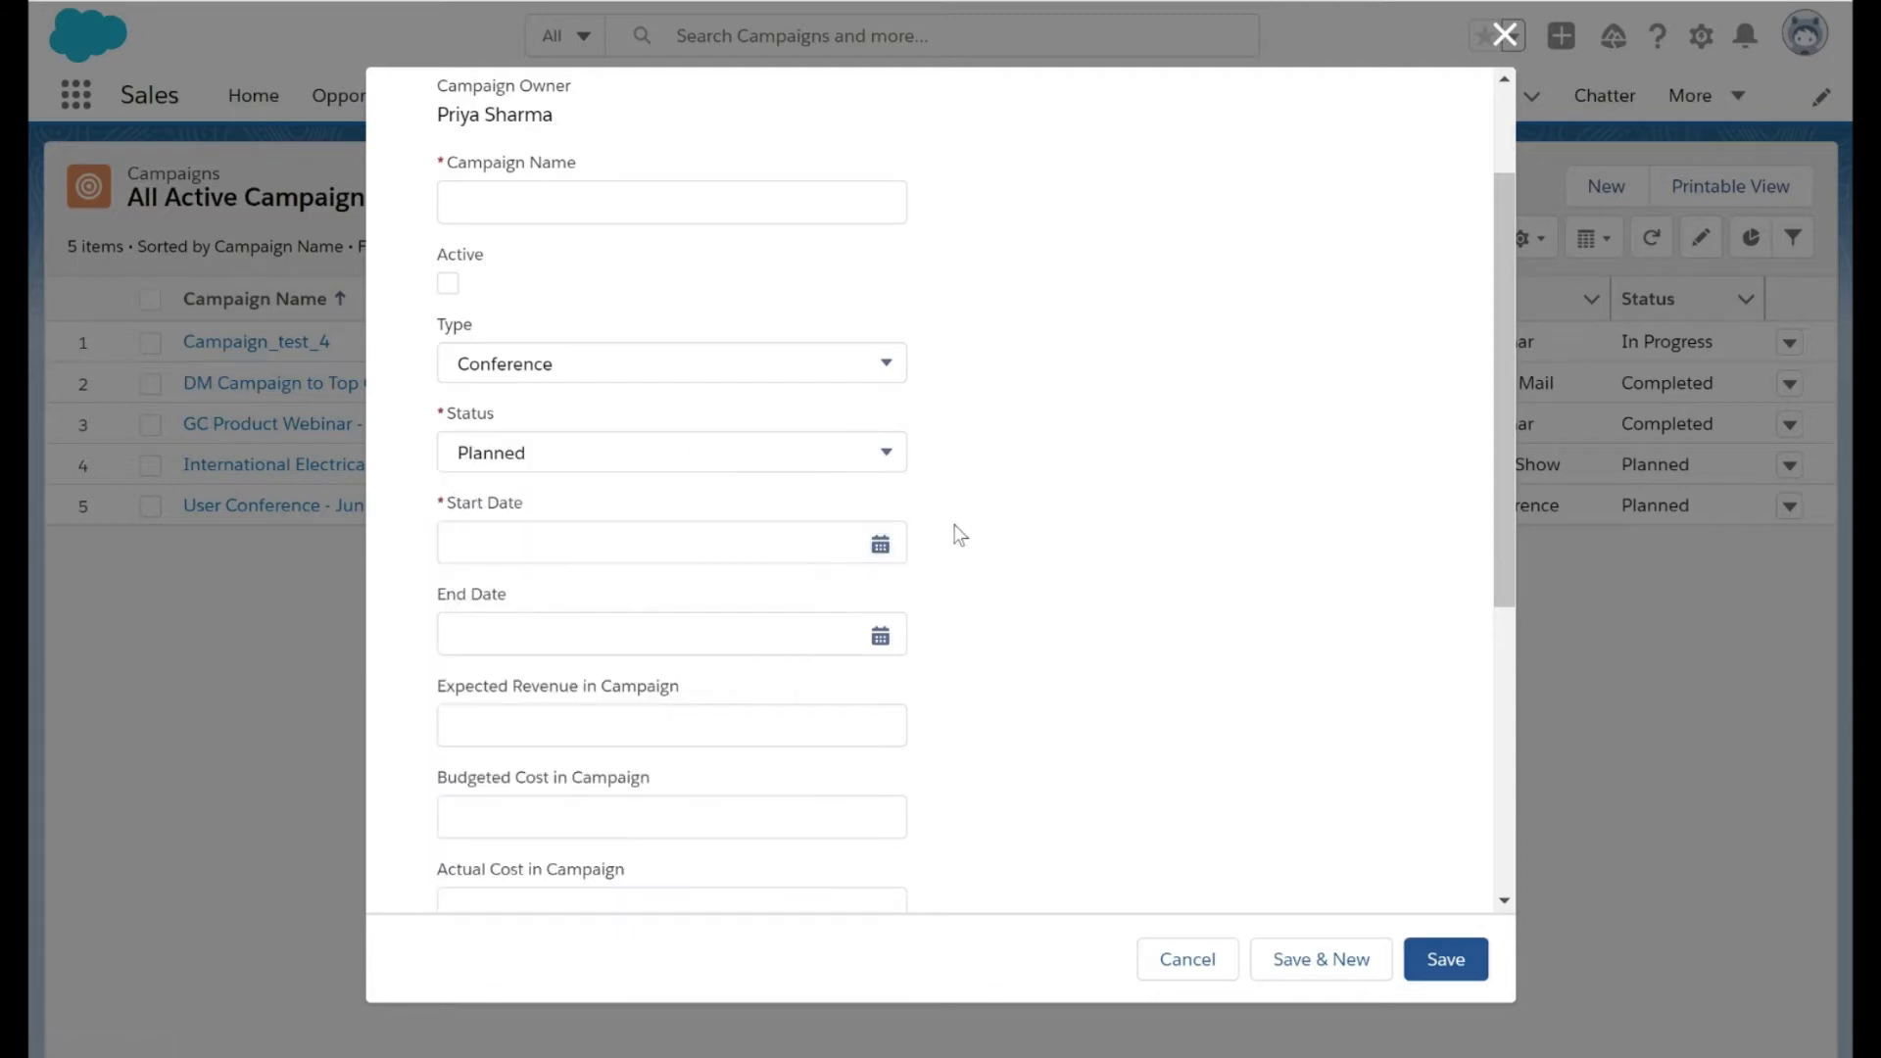
Step: Review the campaign form again, checking the Campaign Name, date and cost fields to reproduce in a flow
{"action": "scroll", "coordinate": [1060, 591], "scroll_direction": "down", "scroll_amount": 1}
{"action": "scroll", "coordinate": [1060, 591], "scroll_direction": "up", "scroll_amount": 3}
{"action": "scroll", "coordinate": [1061, 591], "scroll_direction": "down", "scroll_amount": 2}
{"action": "scroll", "coordinate": [1060, 591], "scroll_direction": "down", "scroll_amount": 2}
{"action": "scroll", "coordinate": [1061, 591], "scroll_direction": "up", "scroll_amount": 3}
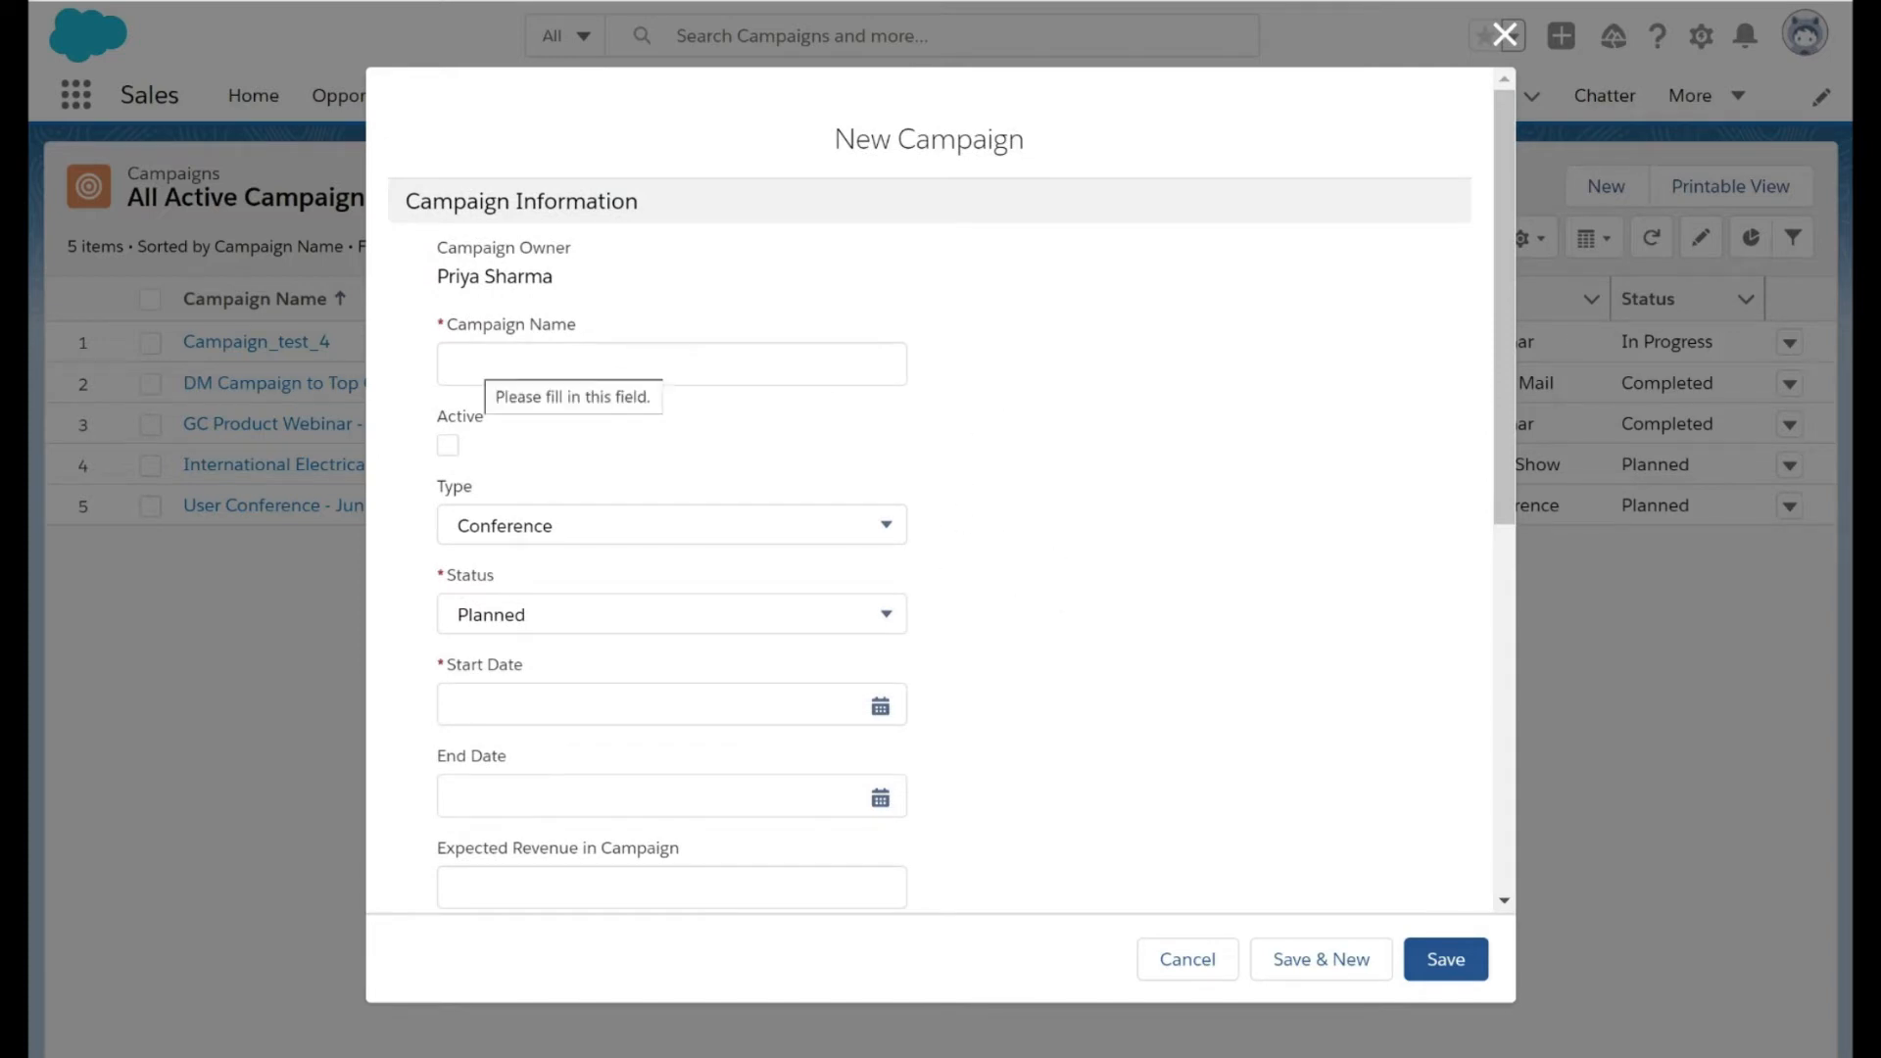
{"action": "left_click", "coordinate": [487, 364]}
{"action": "left_click", "coordinate": [1040, 454]}
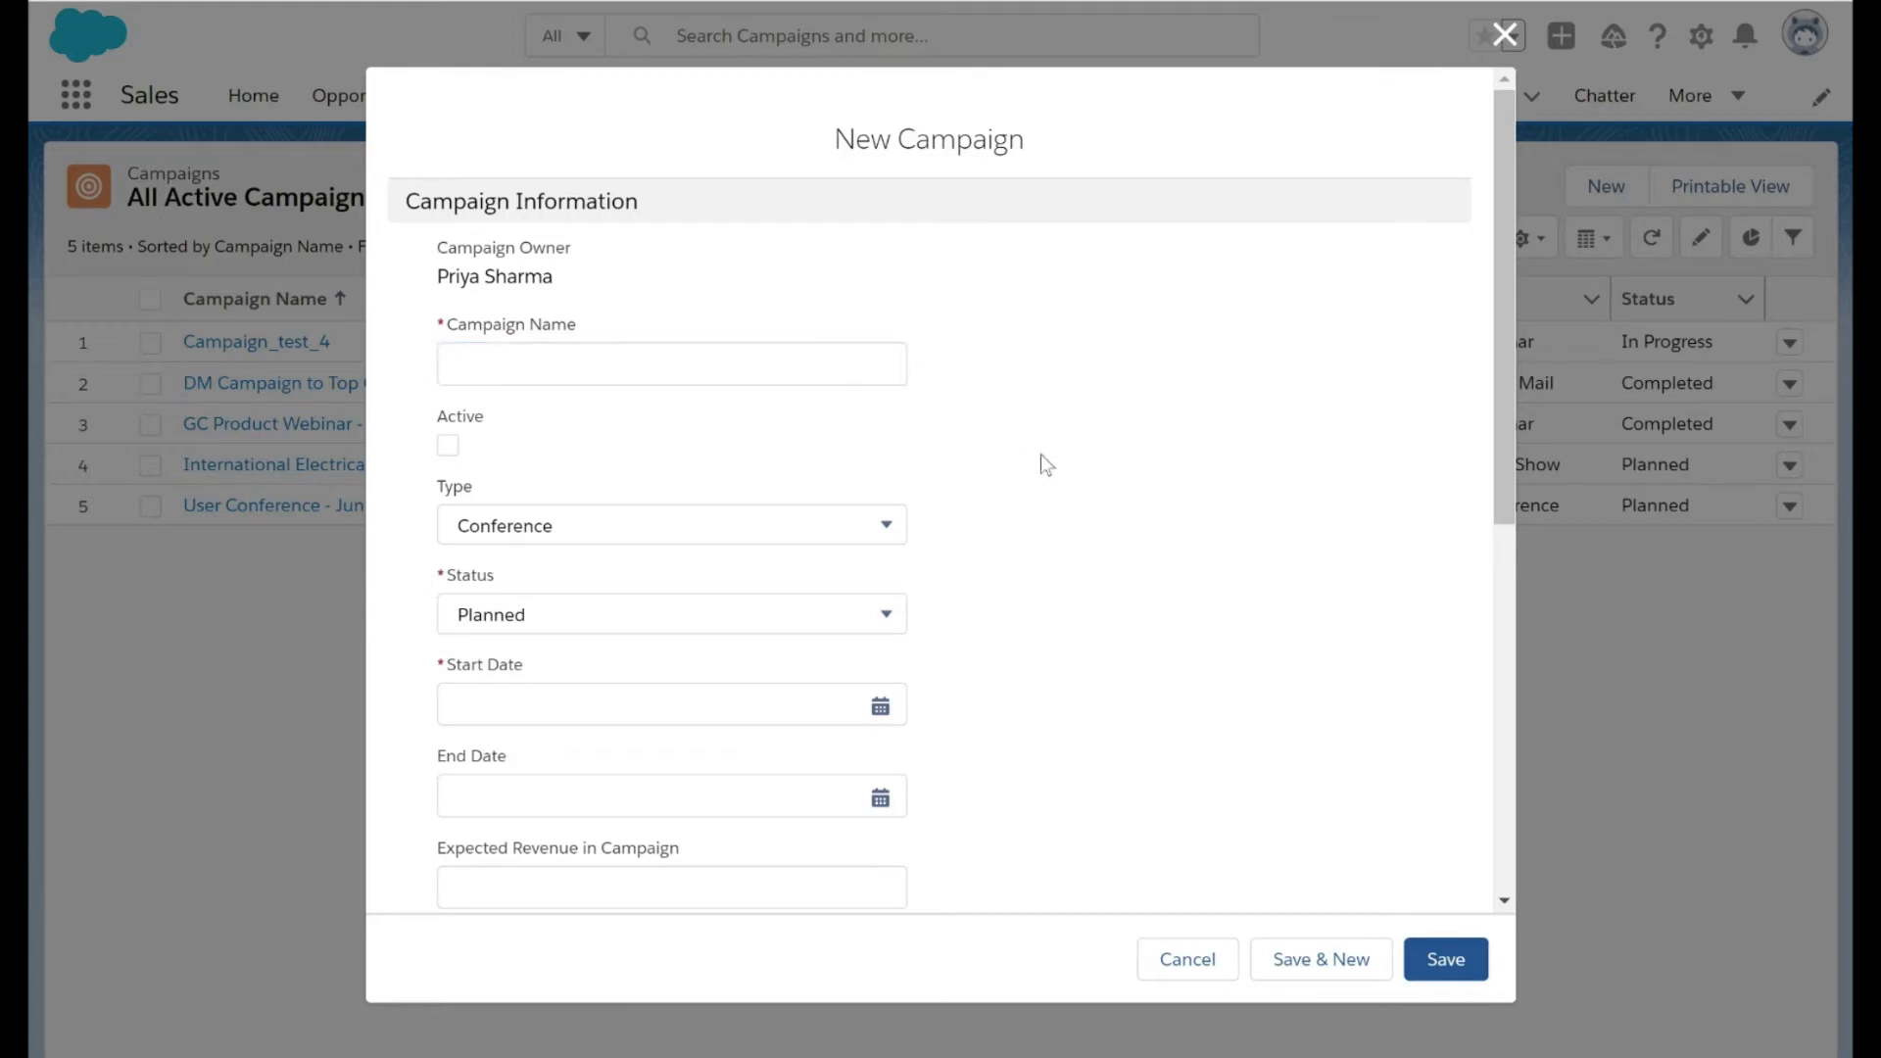
{"action": "scroll", "coordinate": [1019, 453], "scroll_direction": "down", "scroll_amount": 2}
{"action": "scroll", "coordinate": [601, 517], "scroll_direction": "down", "scroll_amount": 1}
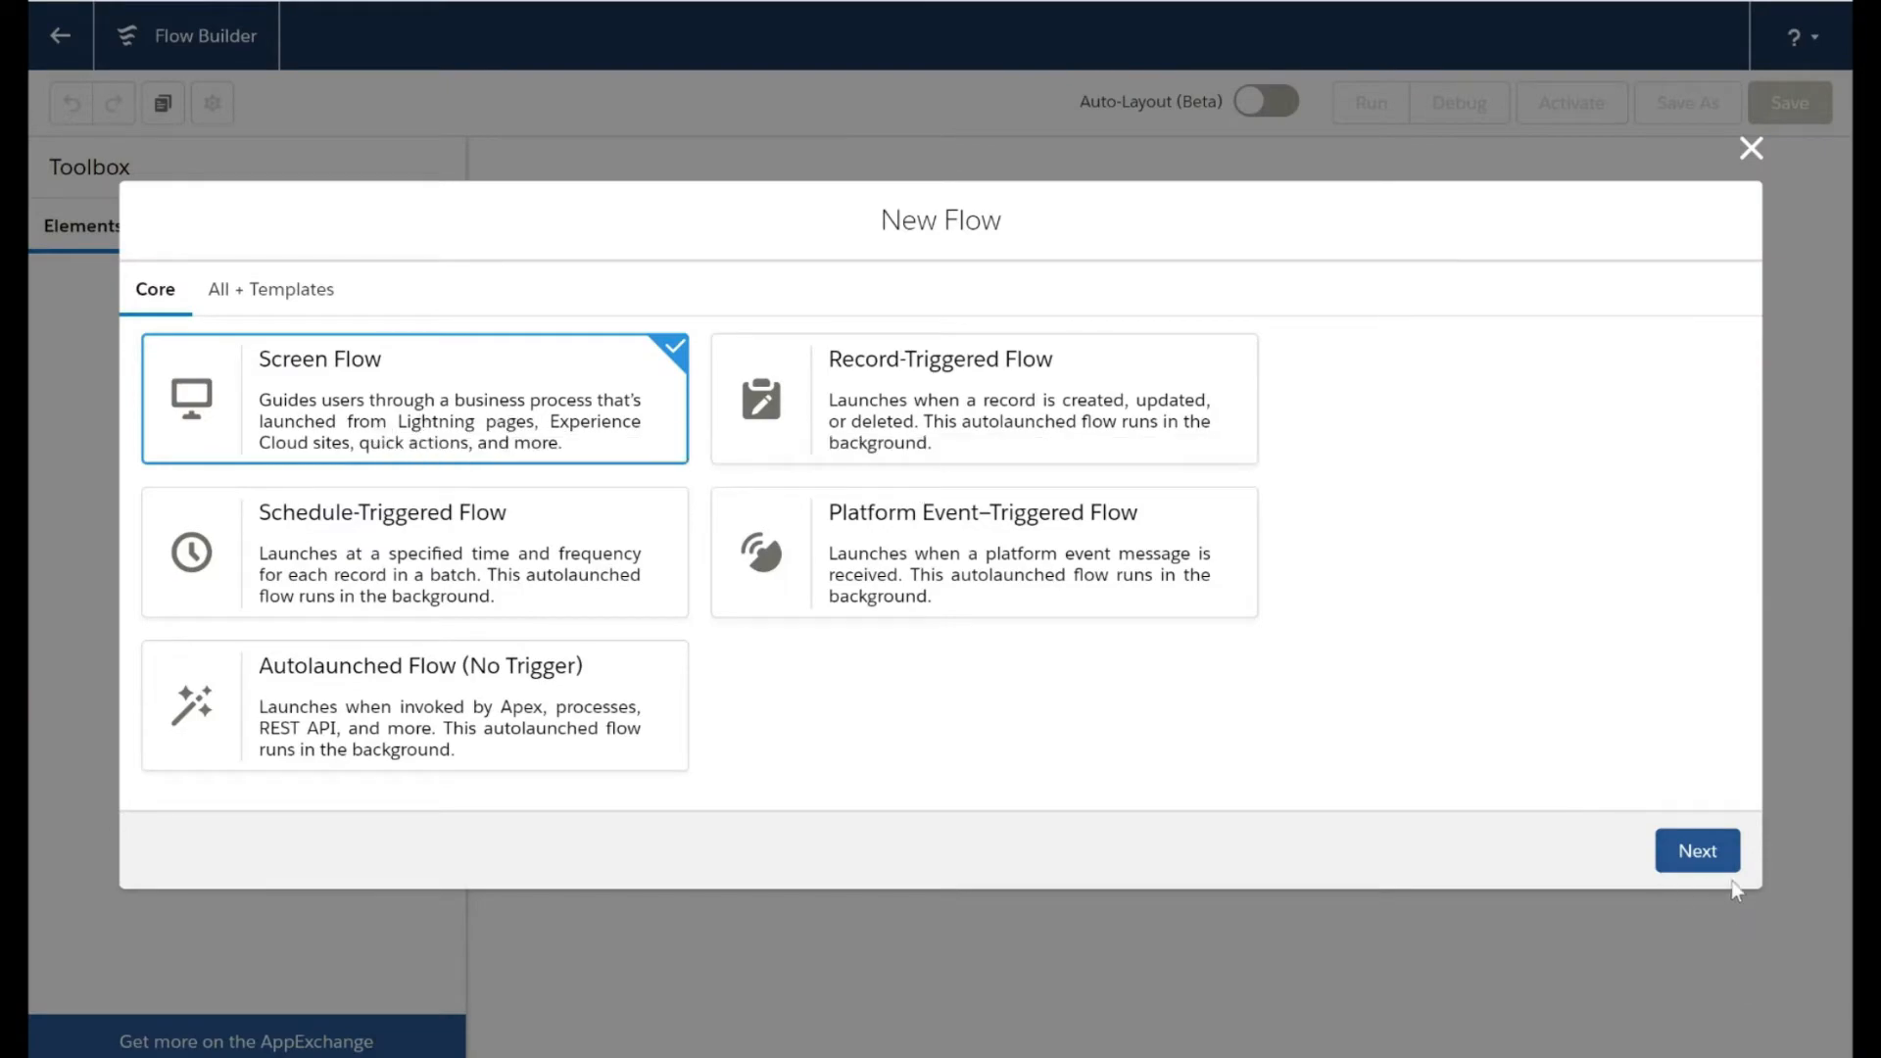
Step: In Flow Builder, start a Screen Flow with the Freeform layout and add a Screen element below Start
{"action": "left_click", "coordinate": [1708, 856]}
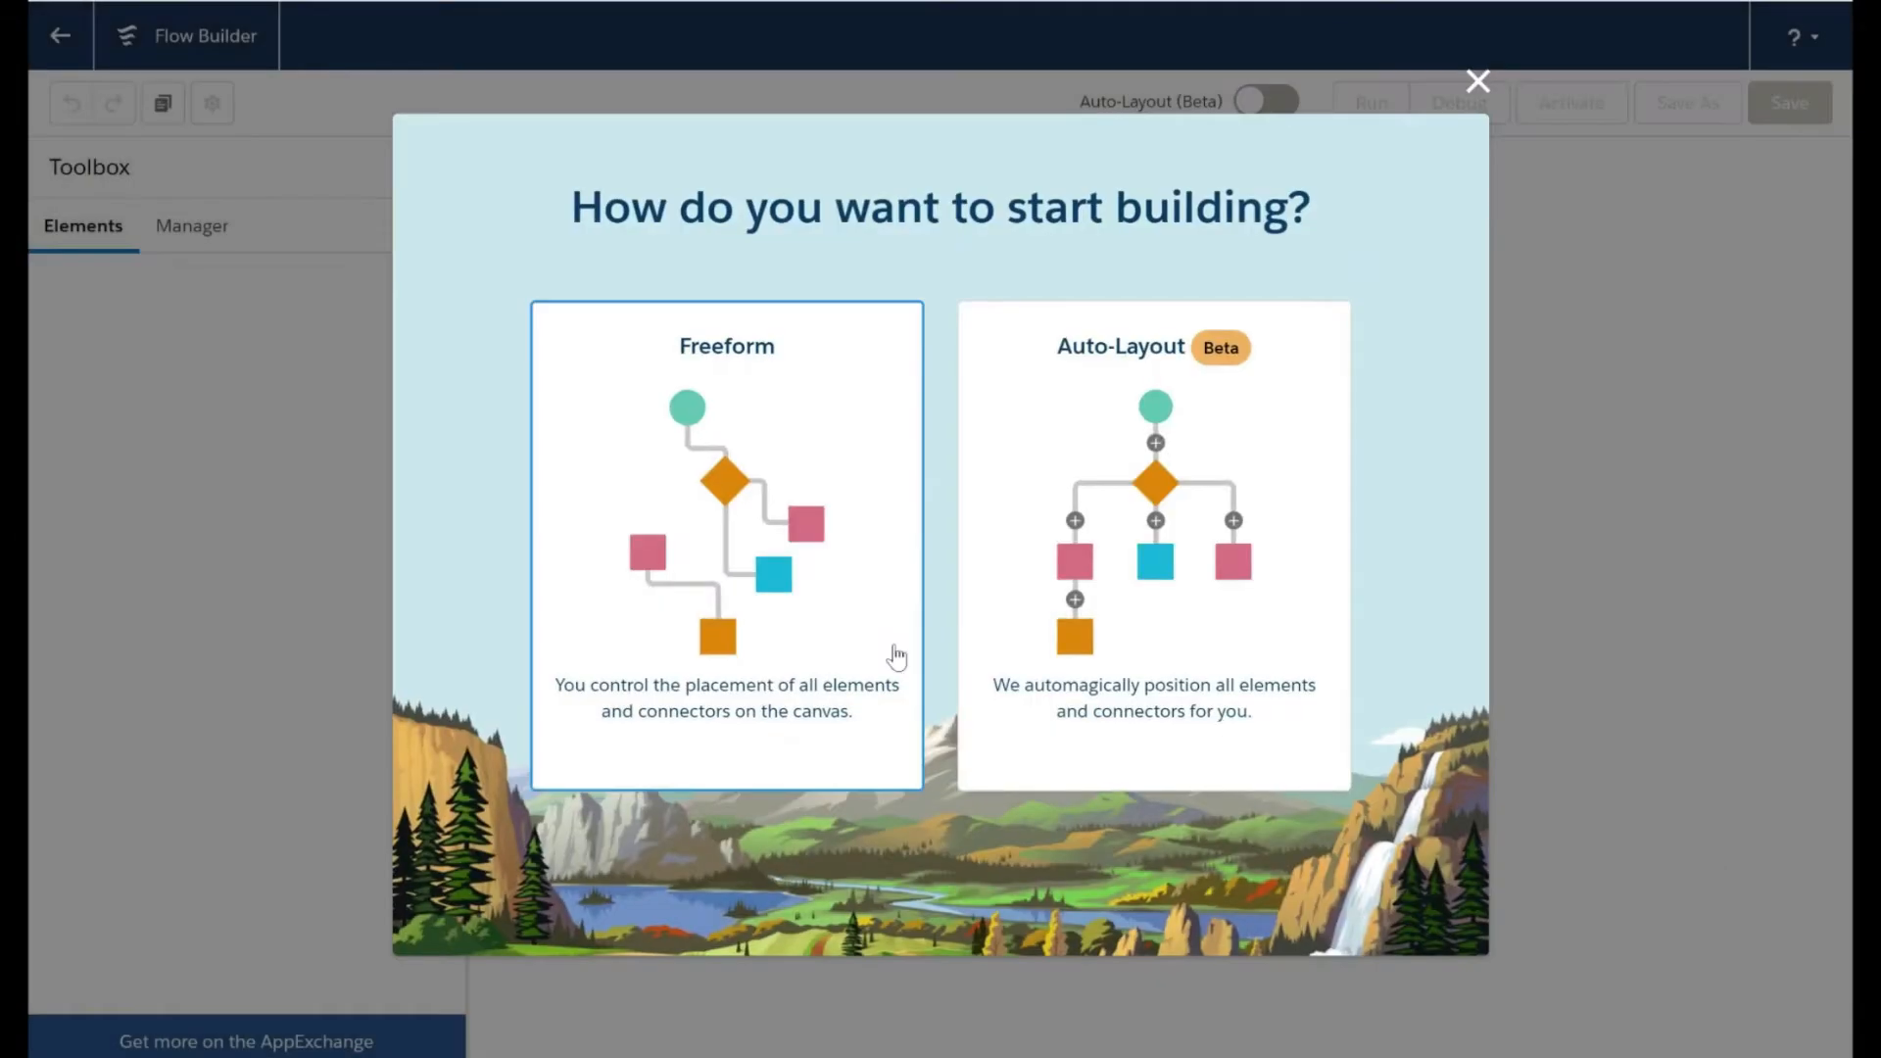
{"action": "left_click", "coordinate": [899, 654]}
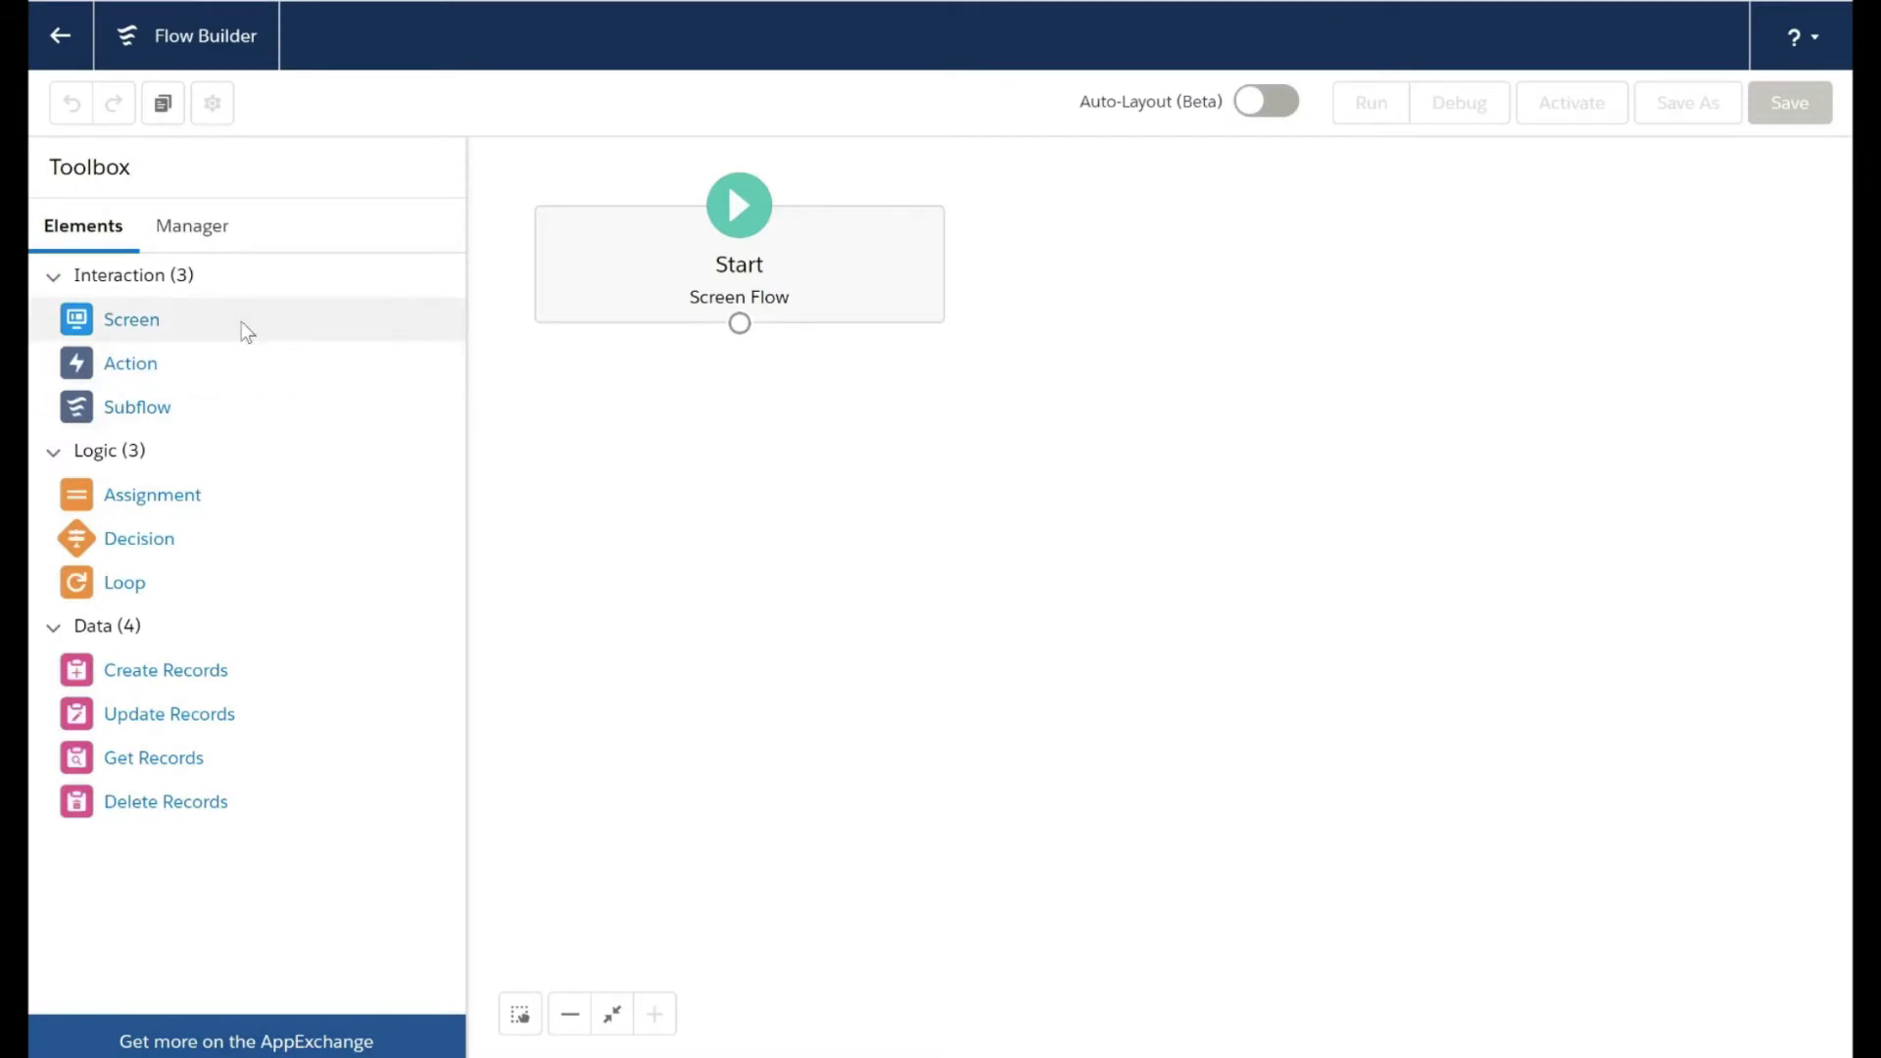
{"action": "left_click_drag", "start_coordinate": [245, 326], "coordinate": [701, 506]}
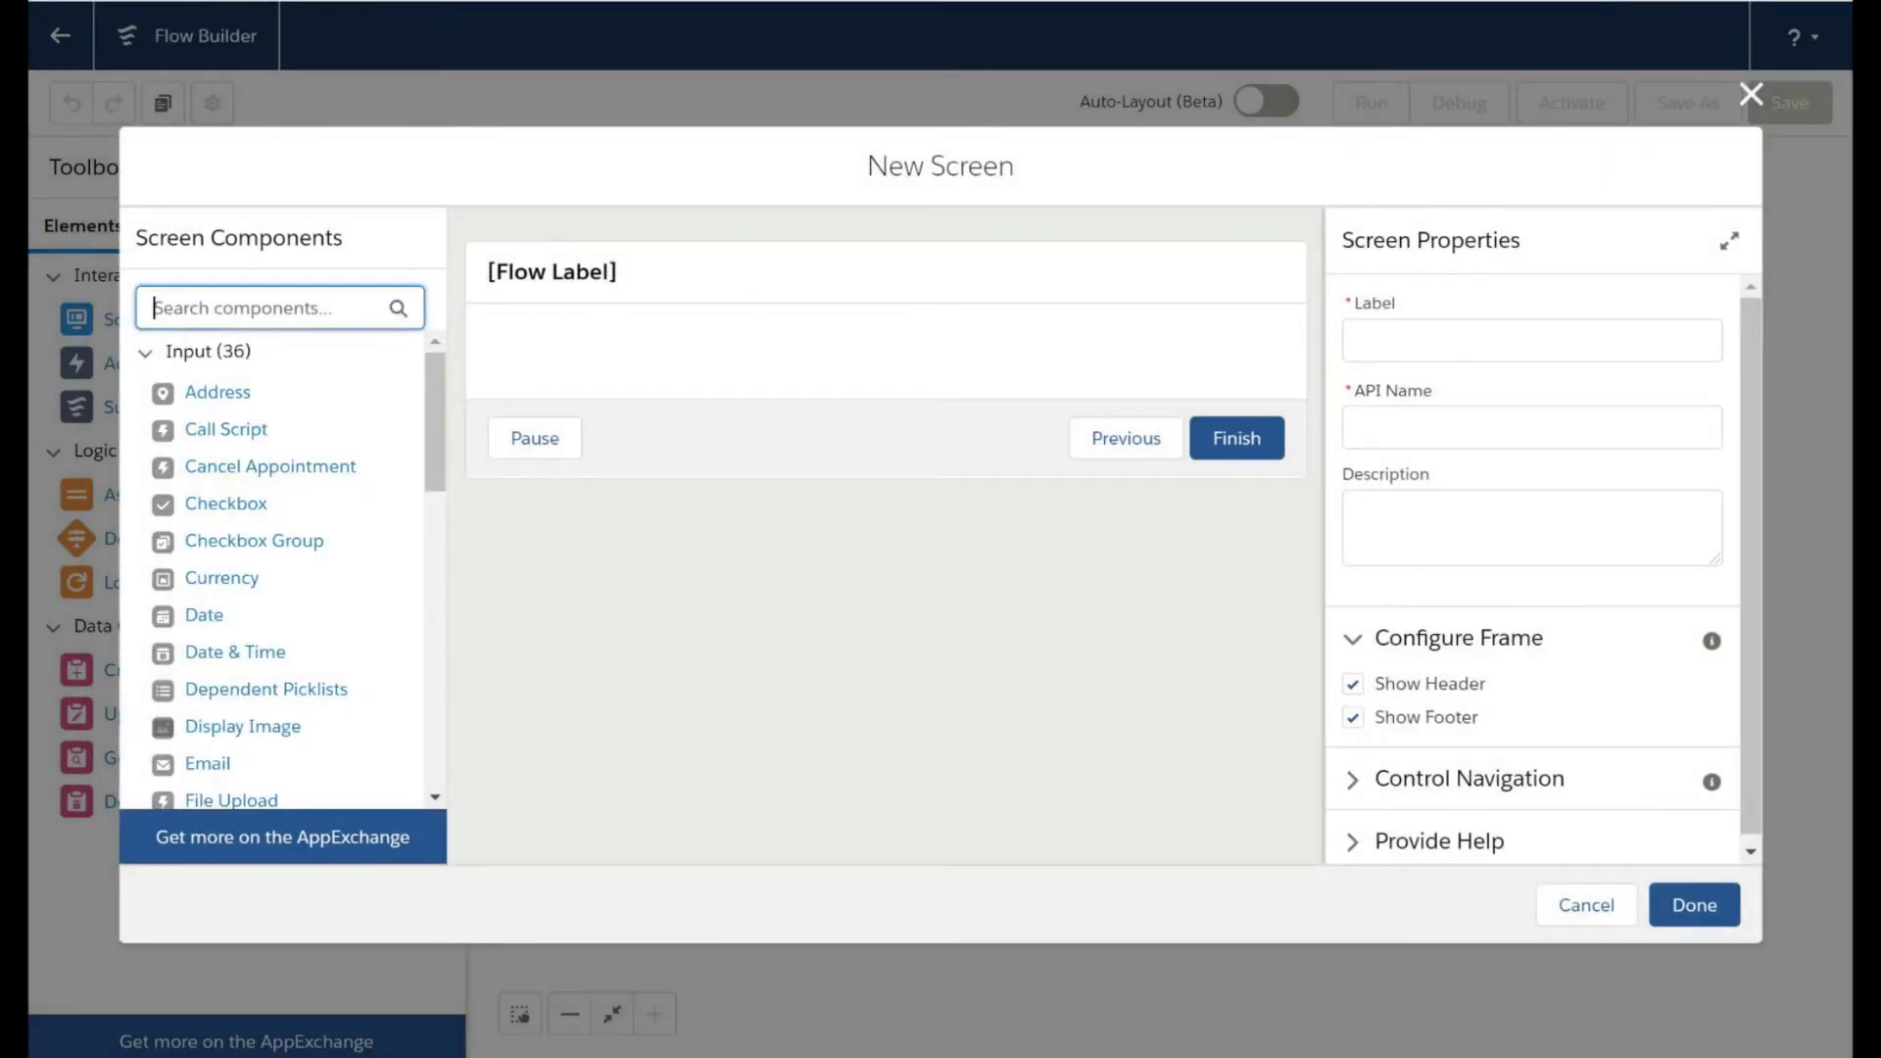
Step: Label the new screen Campaign_screen and view its Control Navigation settings
{"action": "left_click", "coordinate": [1533, 341]}
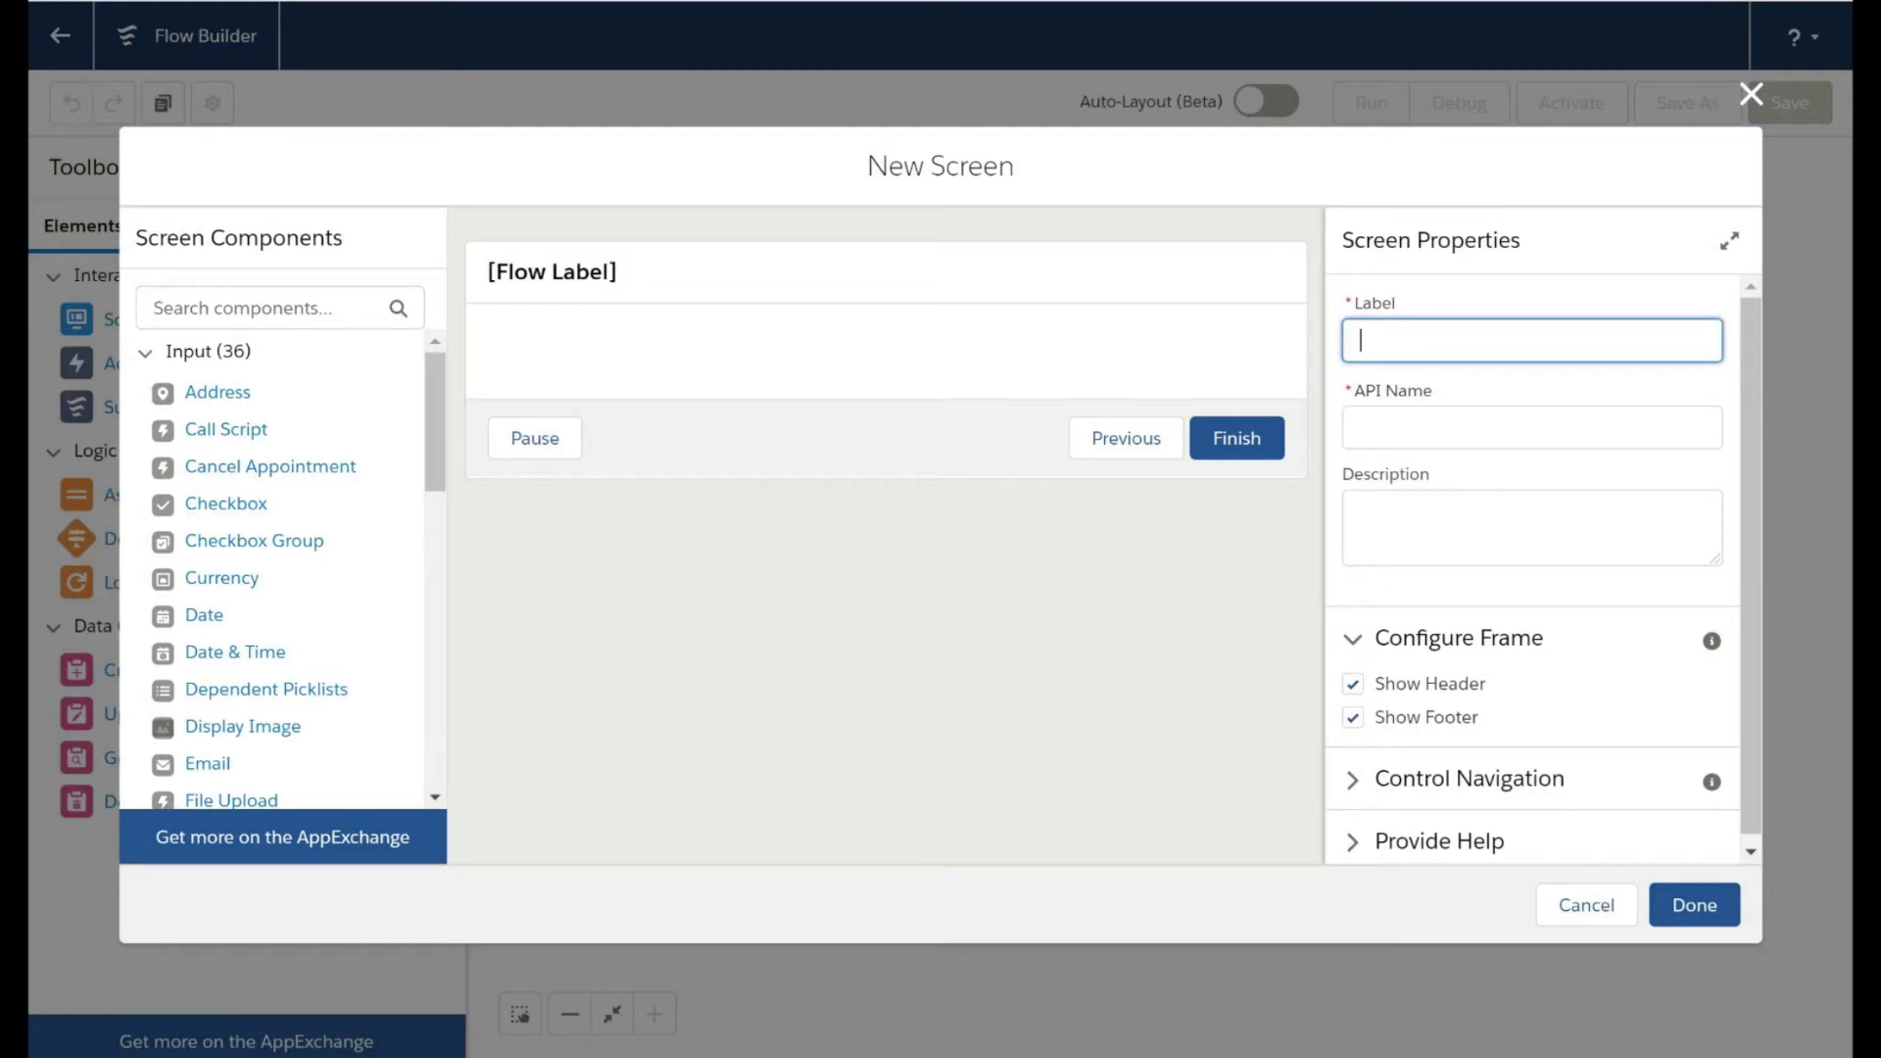
{"action": "type", "text": "Campaign_screen"}
{"action": "left_click", "coordinate": [1457, 468]}
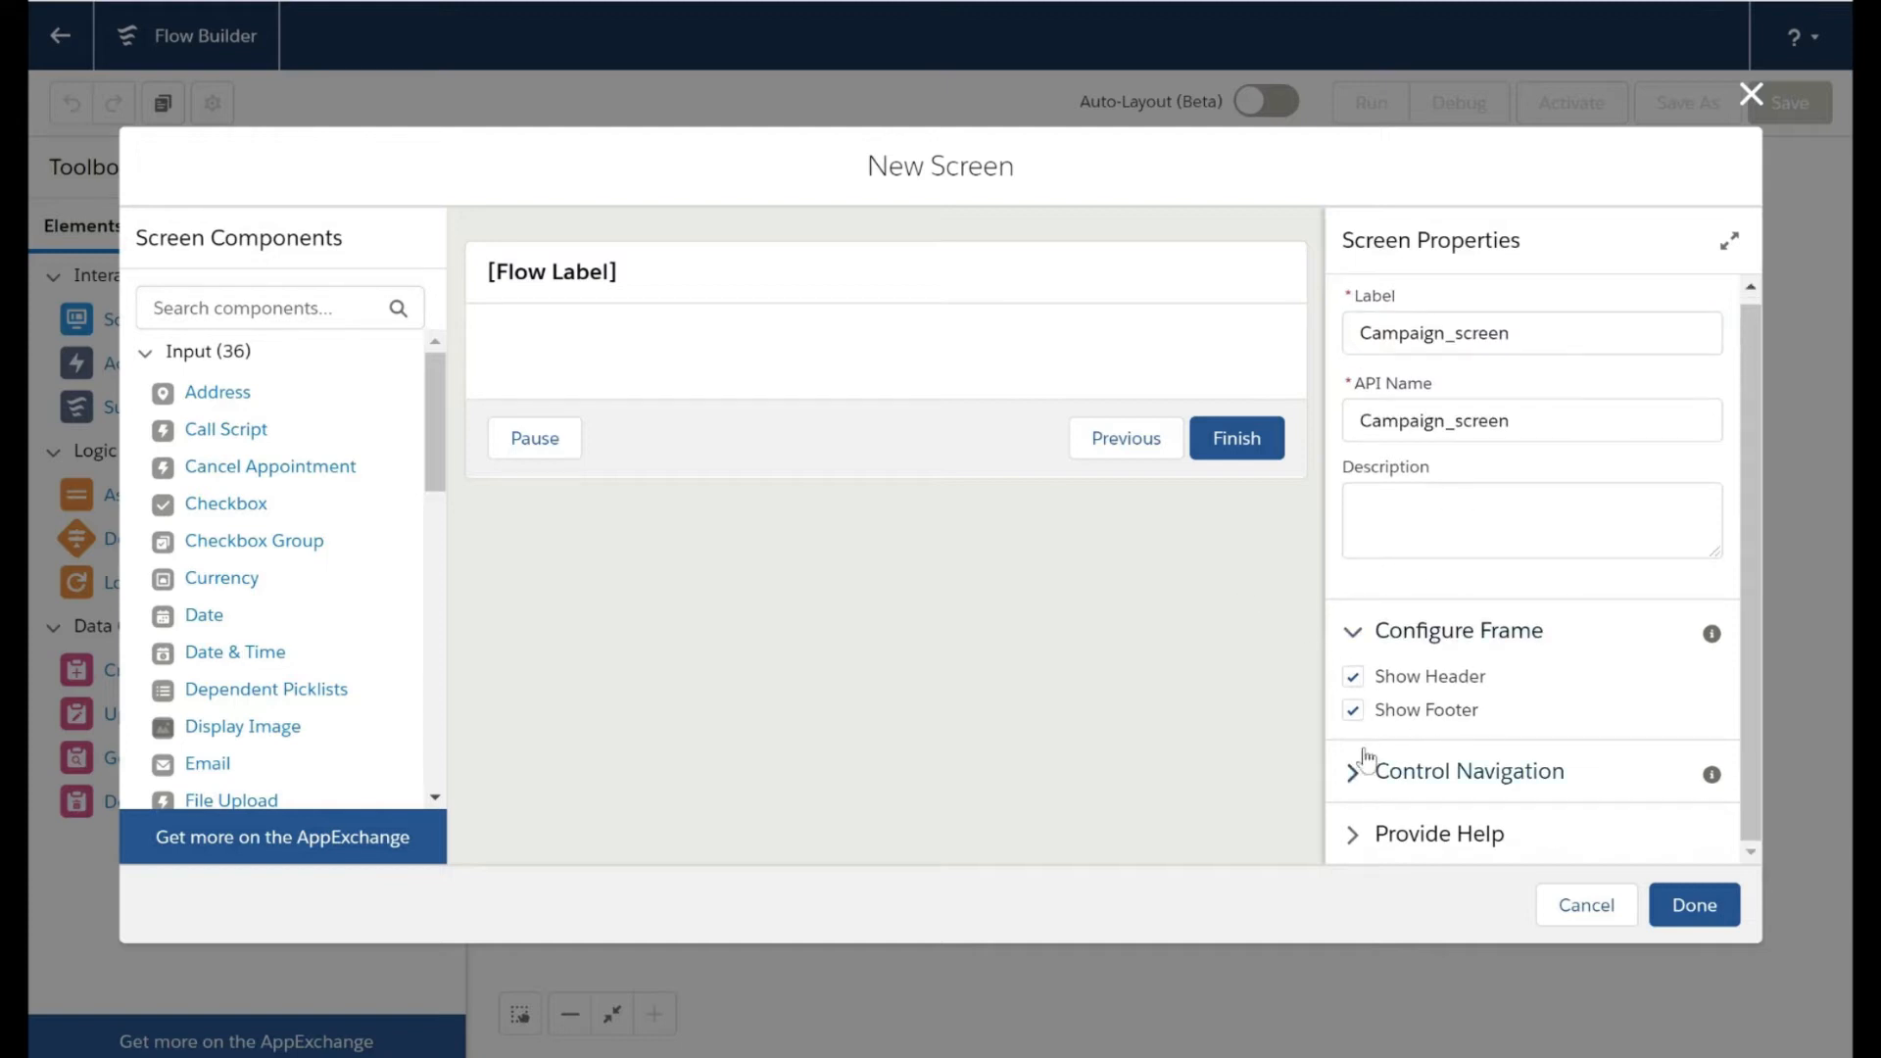
{"action": "left_click", "coordinate": [1355, 774]}
{"action": "scroll", "coordinate": [1411, 651], "scroll_direction": "down", "scroll_amount": 6}
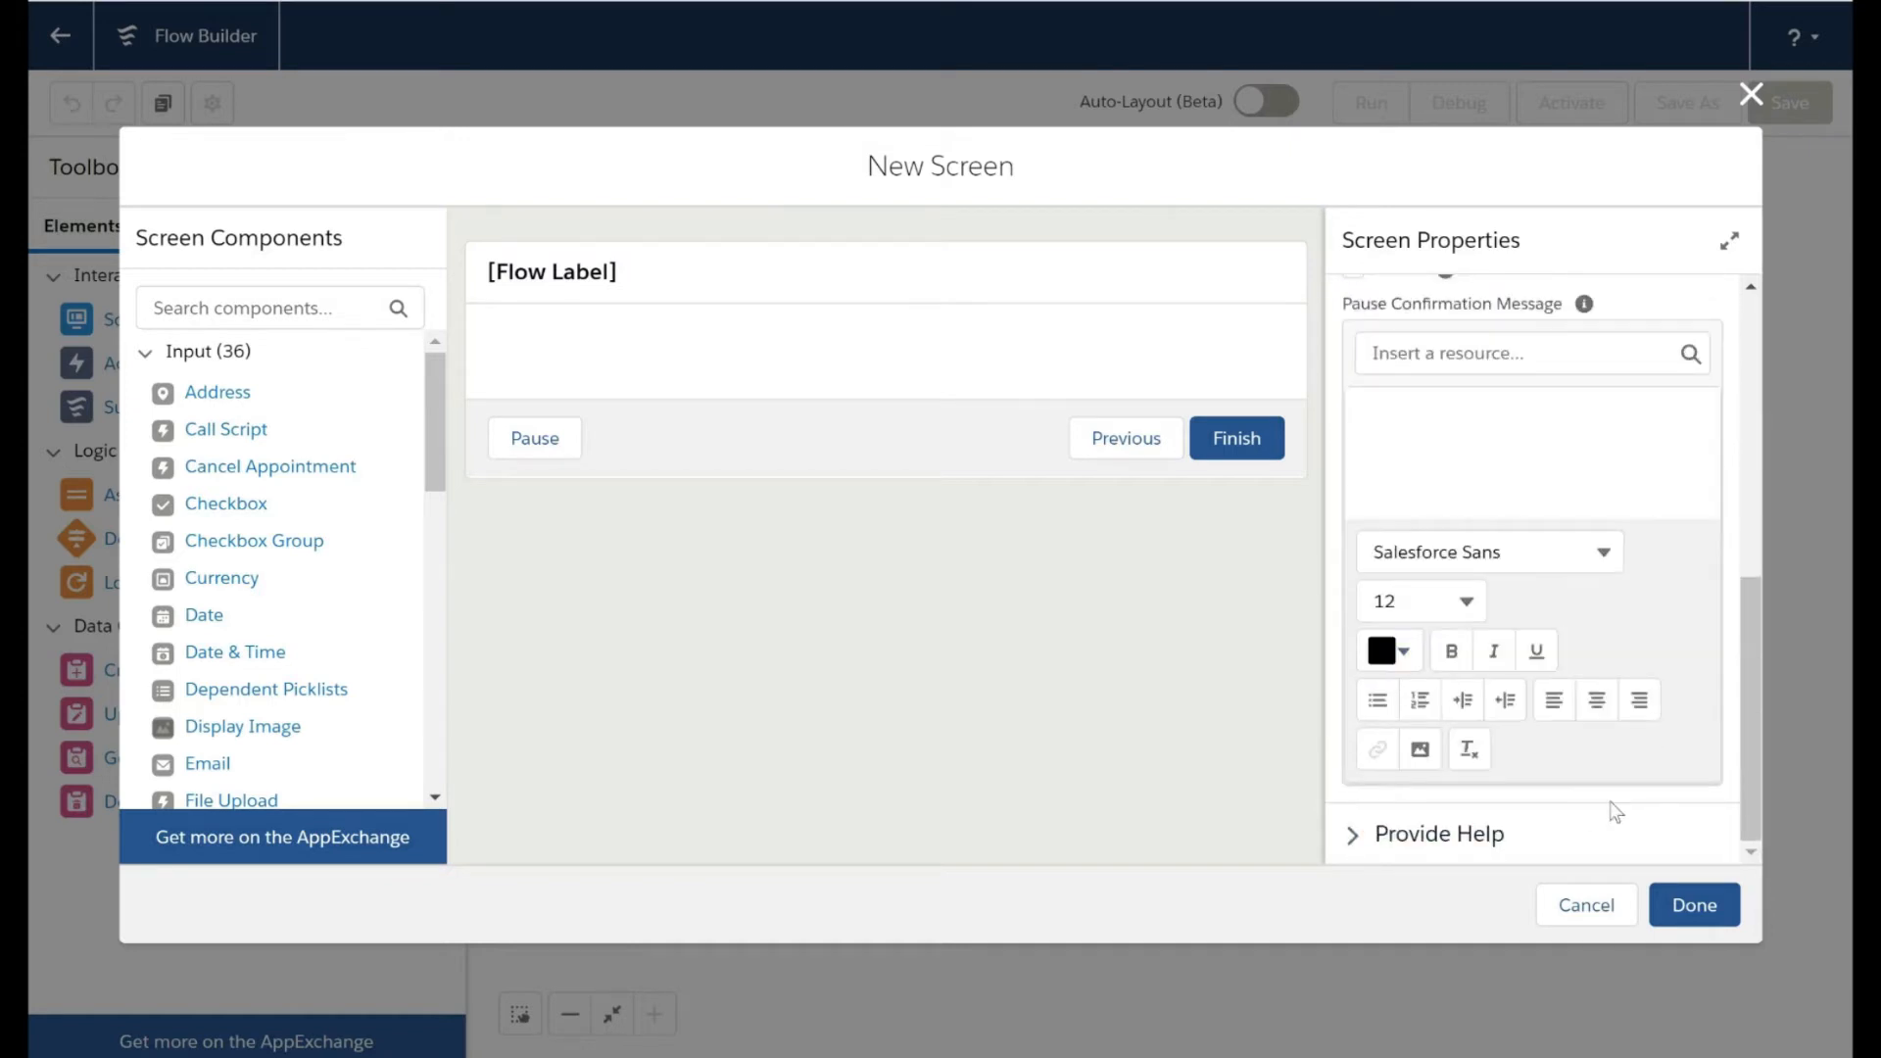
Step: Add a Text input component to the screen, label it Campaign Name and make it required
{"action": "left_click", "coordinate": [255, 308]}
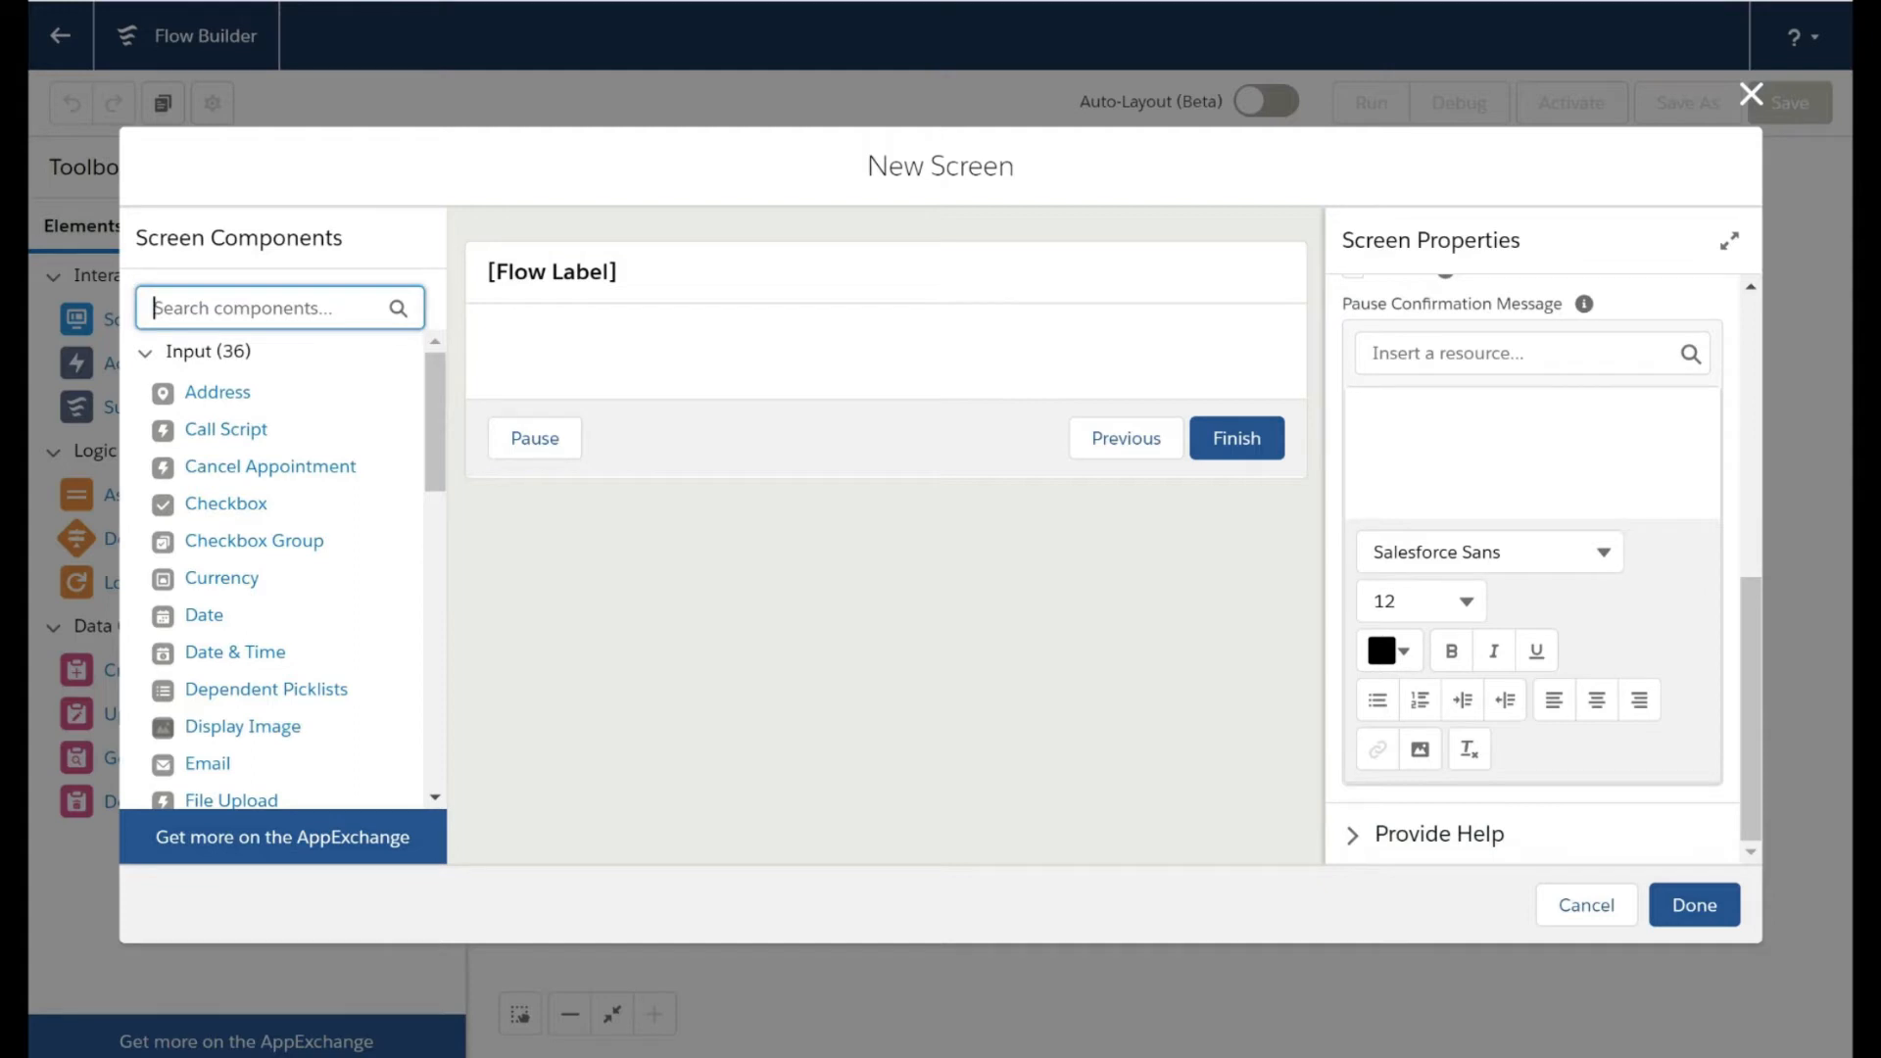
{"action": "type", "text": "text"}
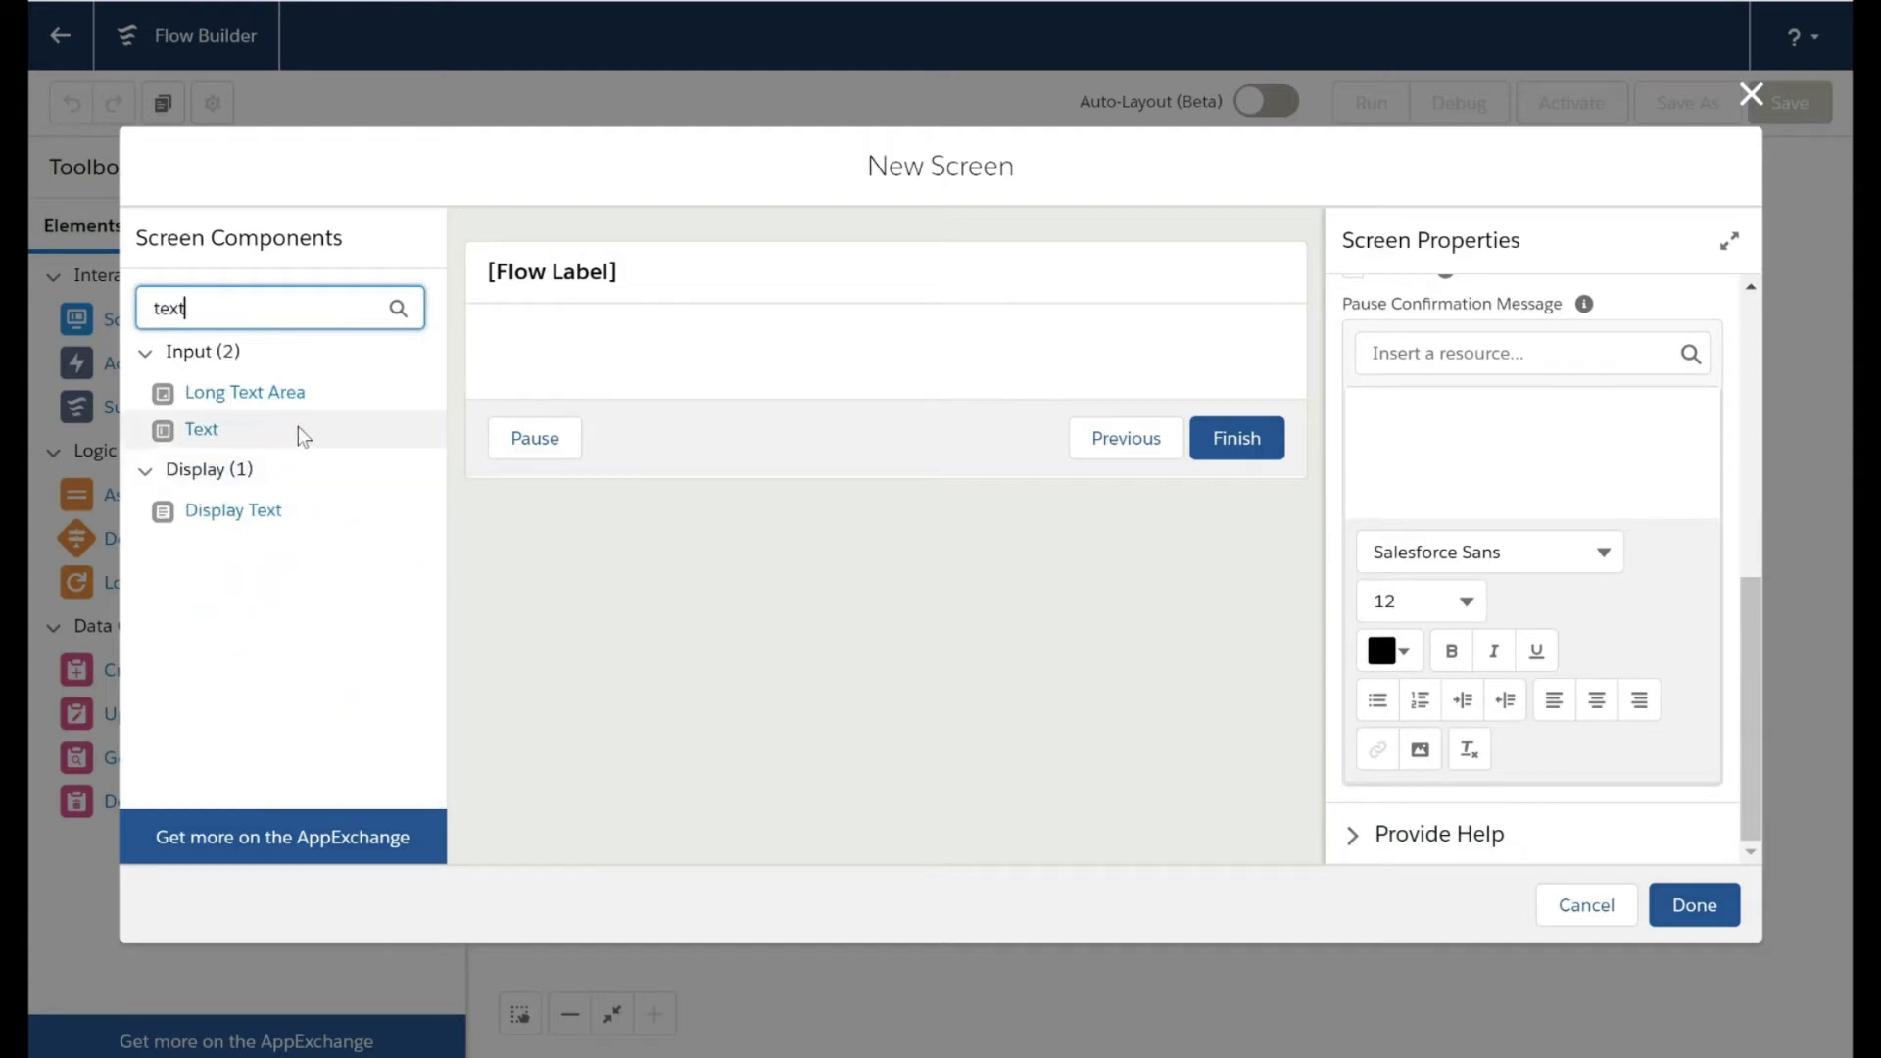
{"action": "left_click_drag", "start_coordinate": [304, 435], "coordinate": [605, 365]}
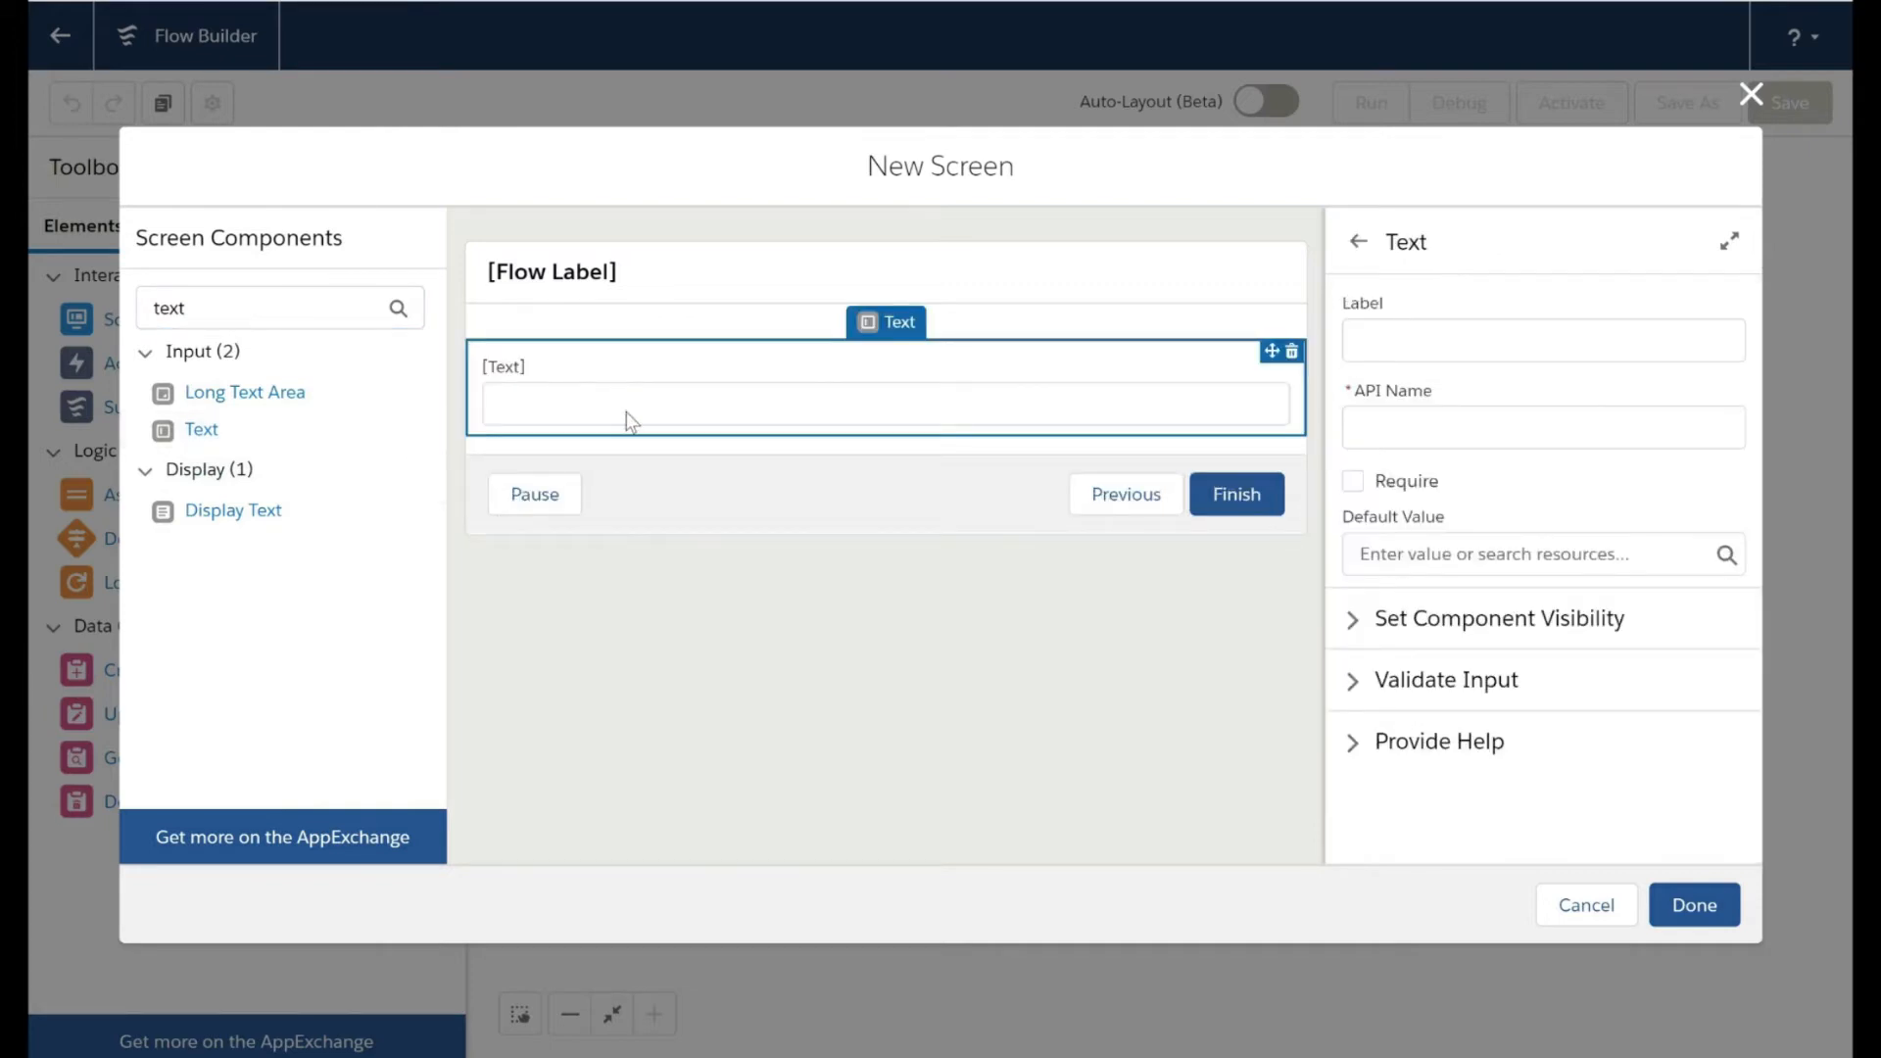
{"action": "left_click", "coordinate": [1543, 341]}
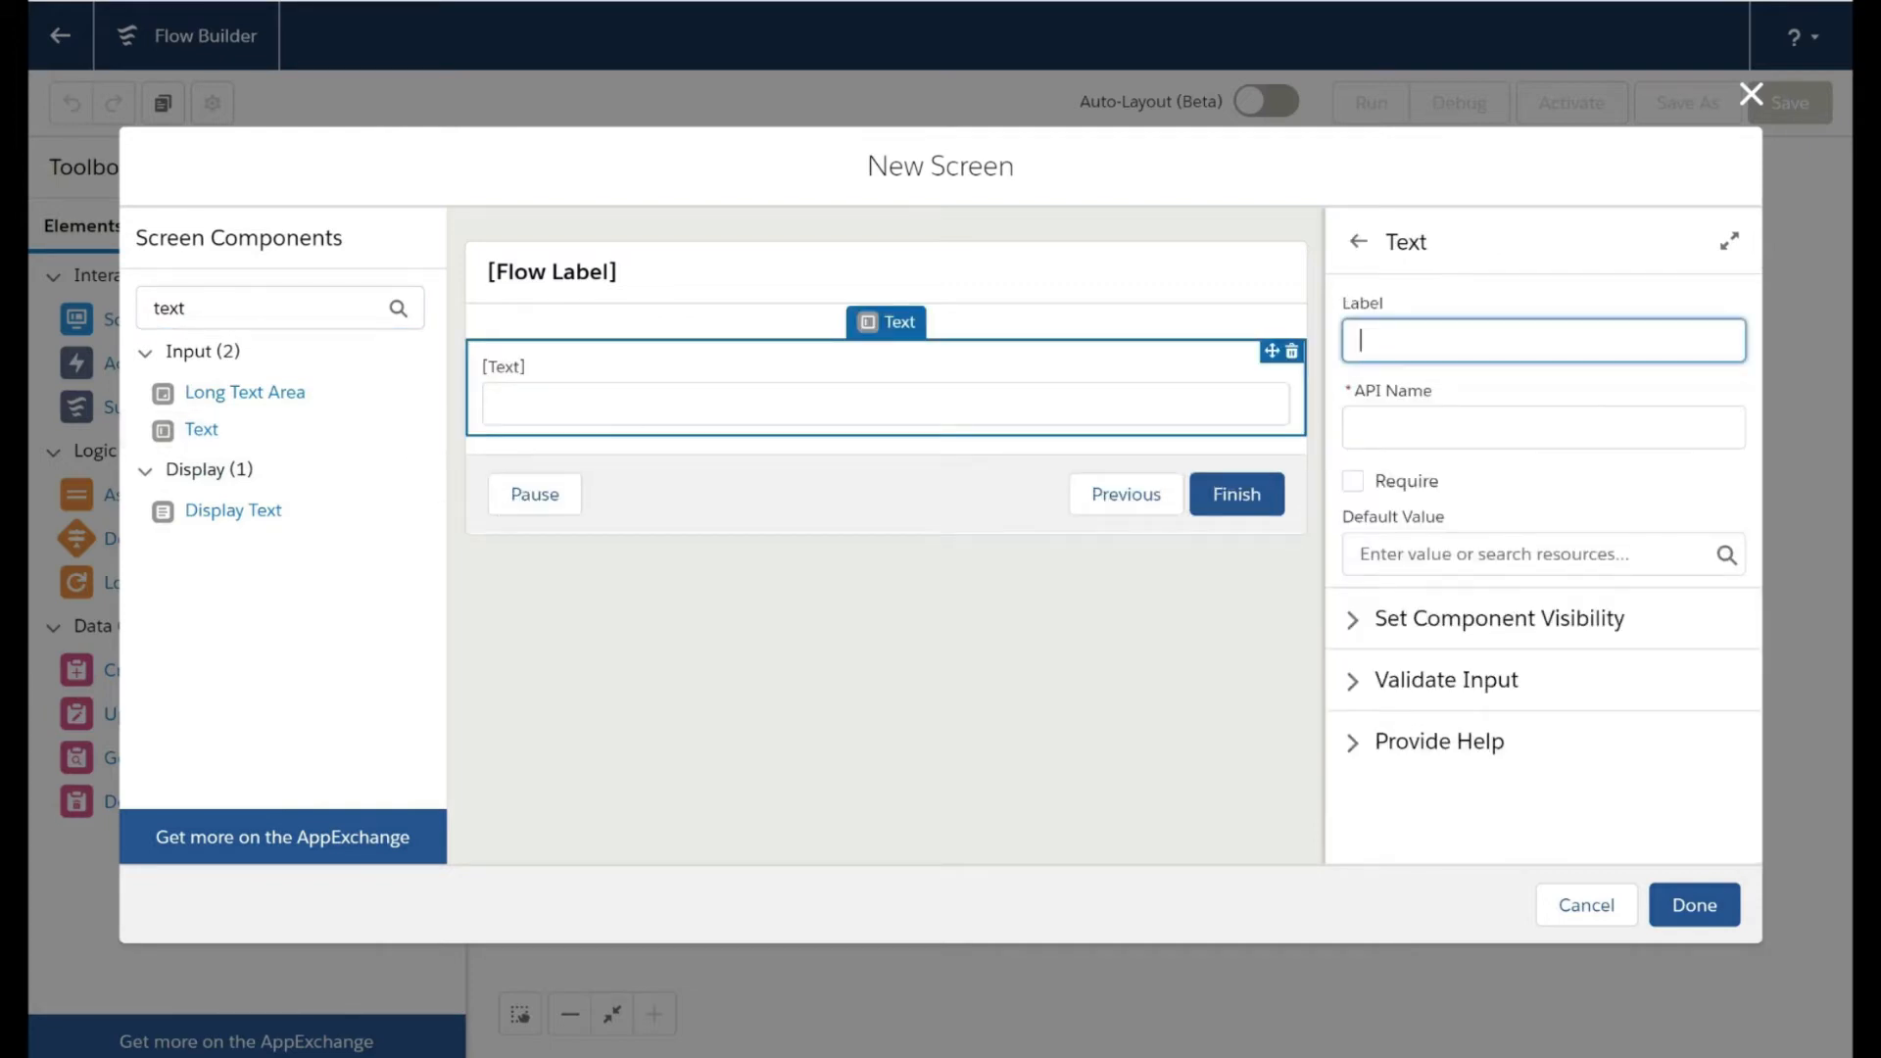
{"action": "type", "text": "Campaign Name"}
{"action": "left_click", "coordinate": [1496, 456]}
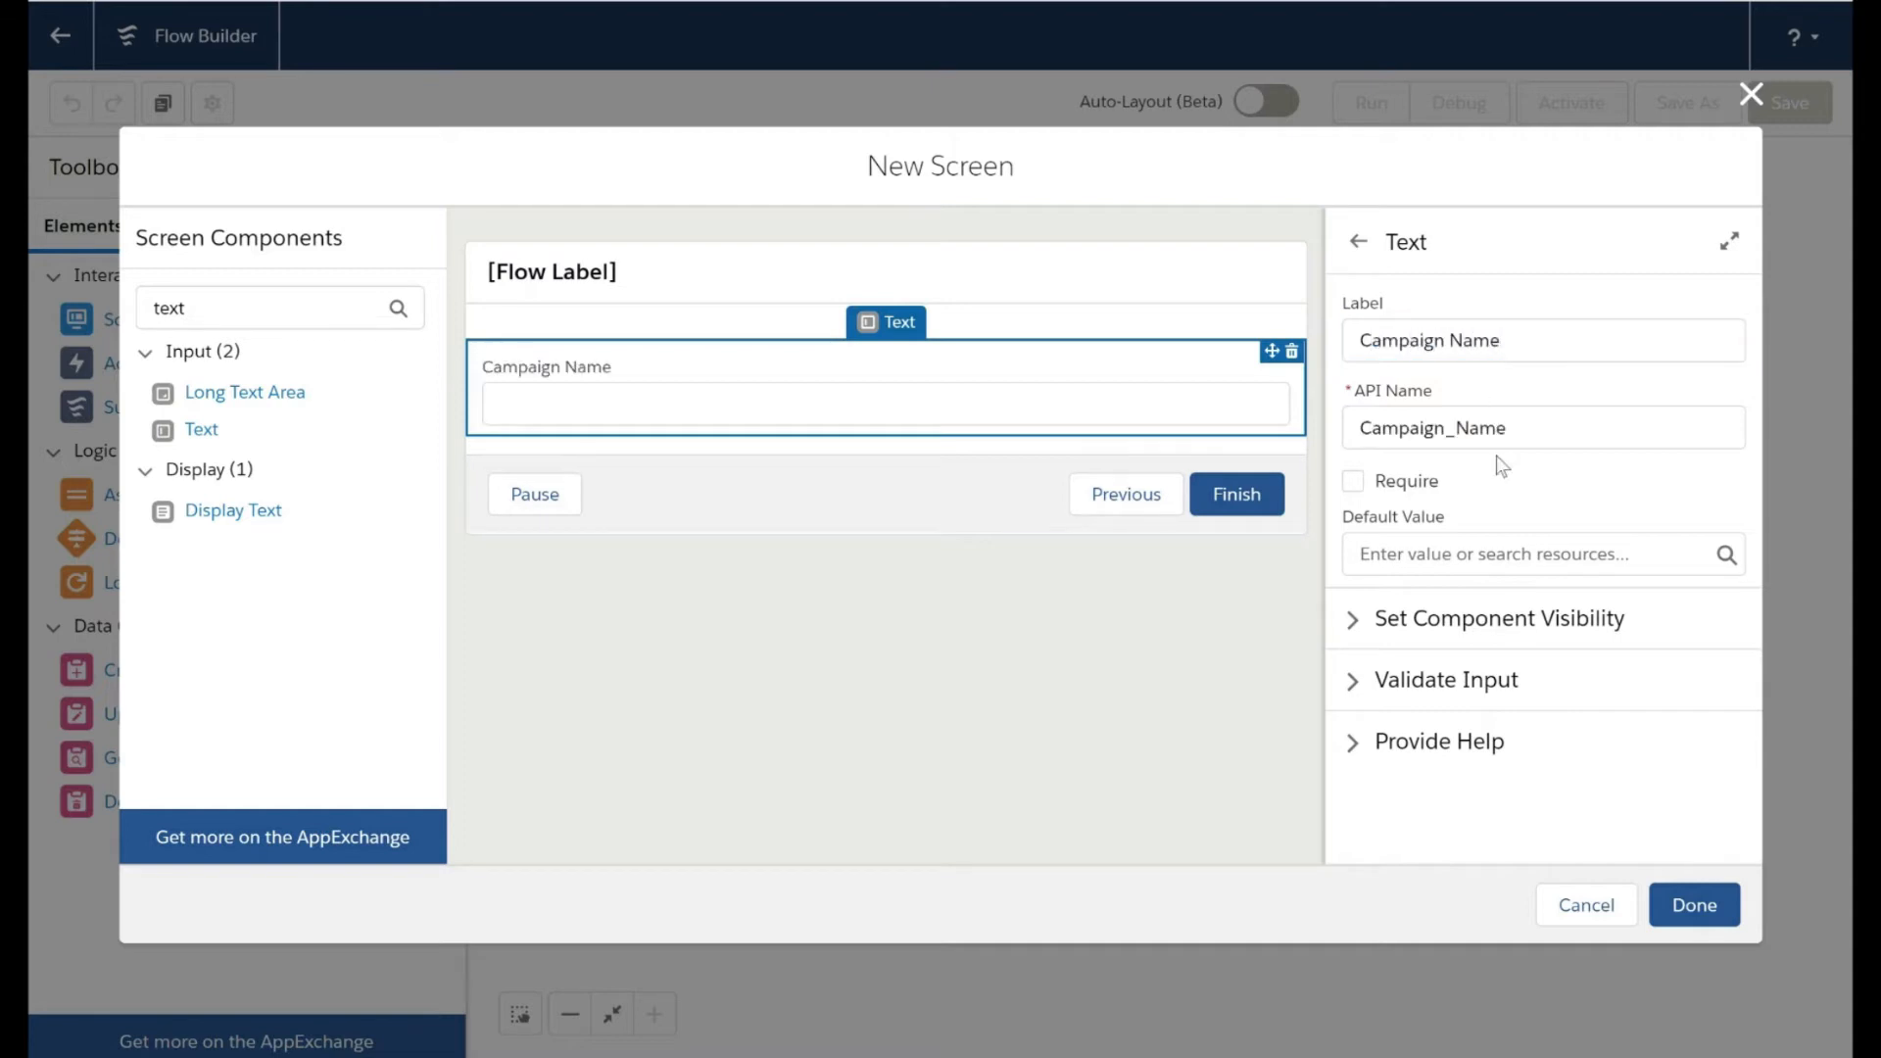
{"action": "left_click", "coordinate": [1354, 482]}
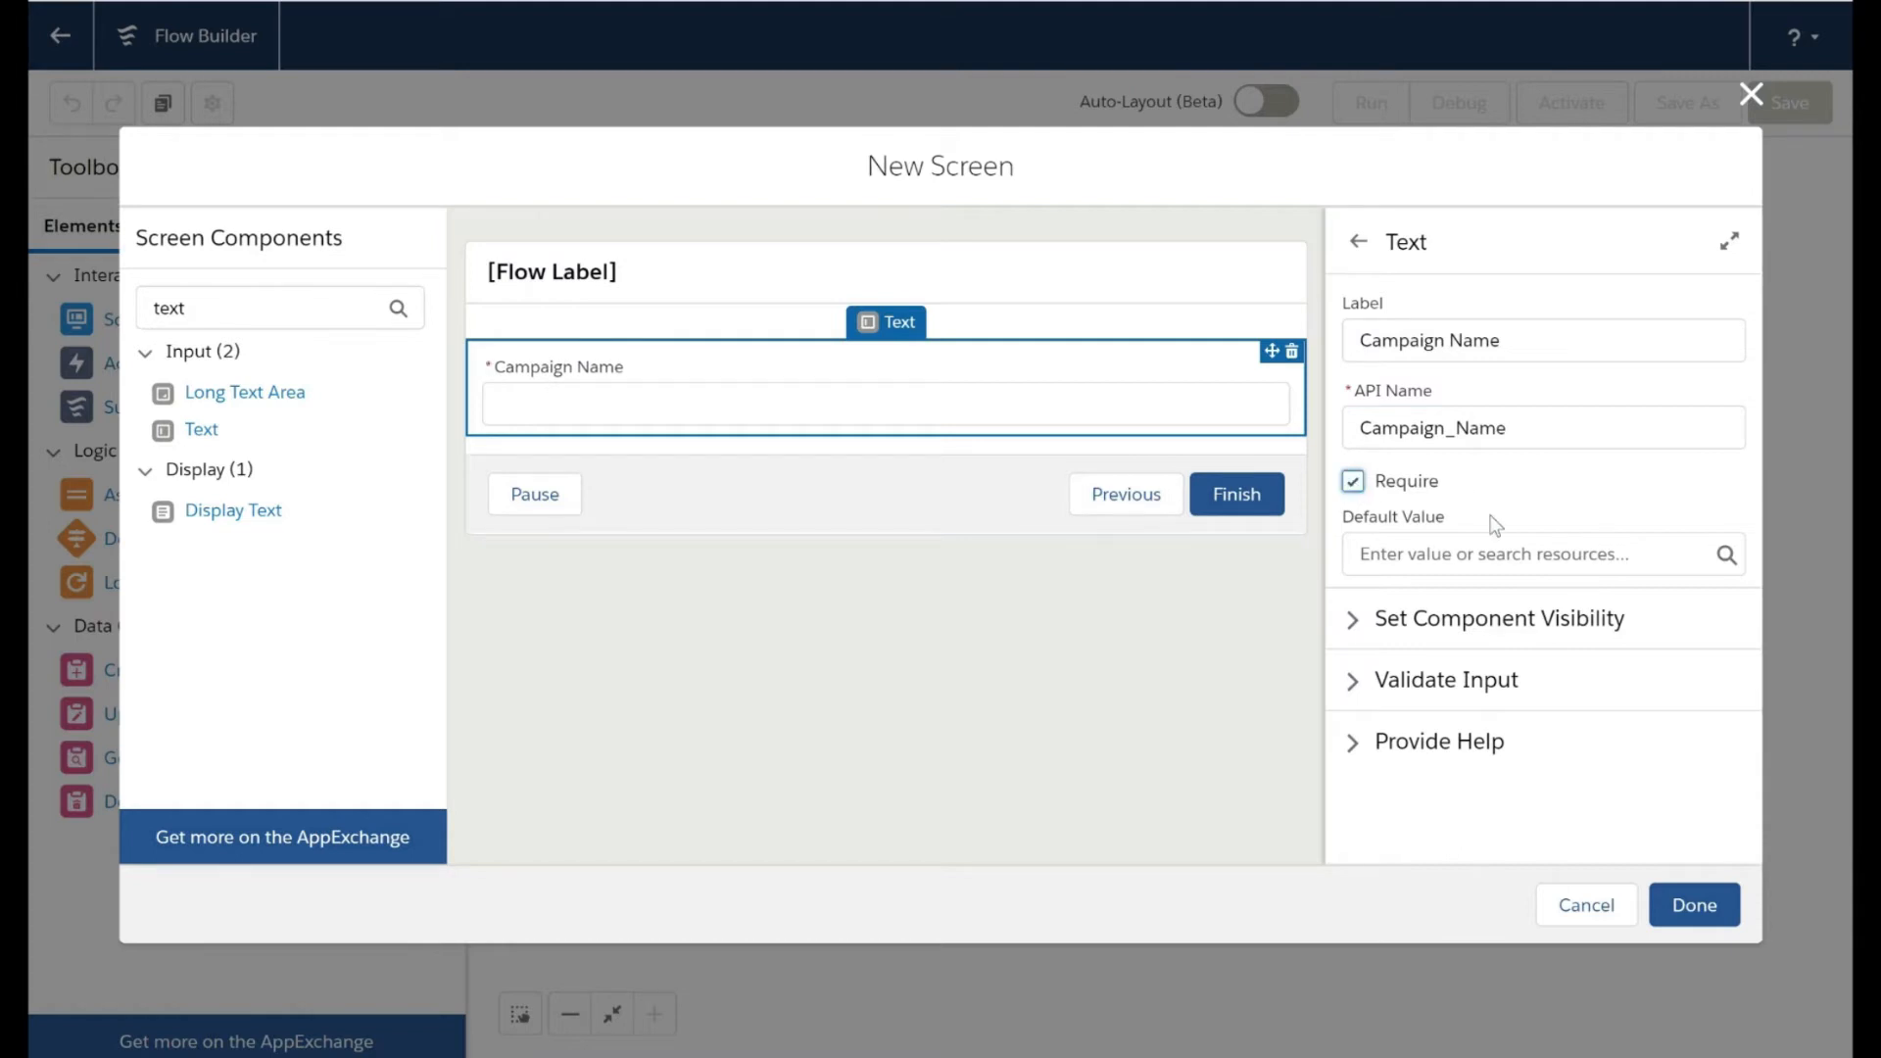
Step: Examine the Campaign Name component's visibility, input validation and help text settings
{"action": "left_click", "coordinate": [1420, 619]}
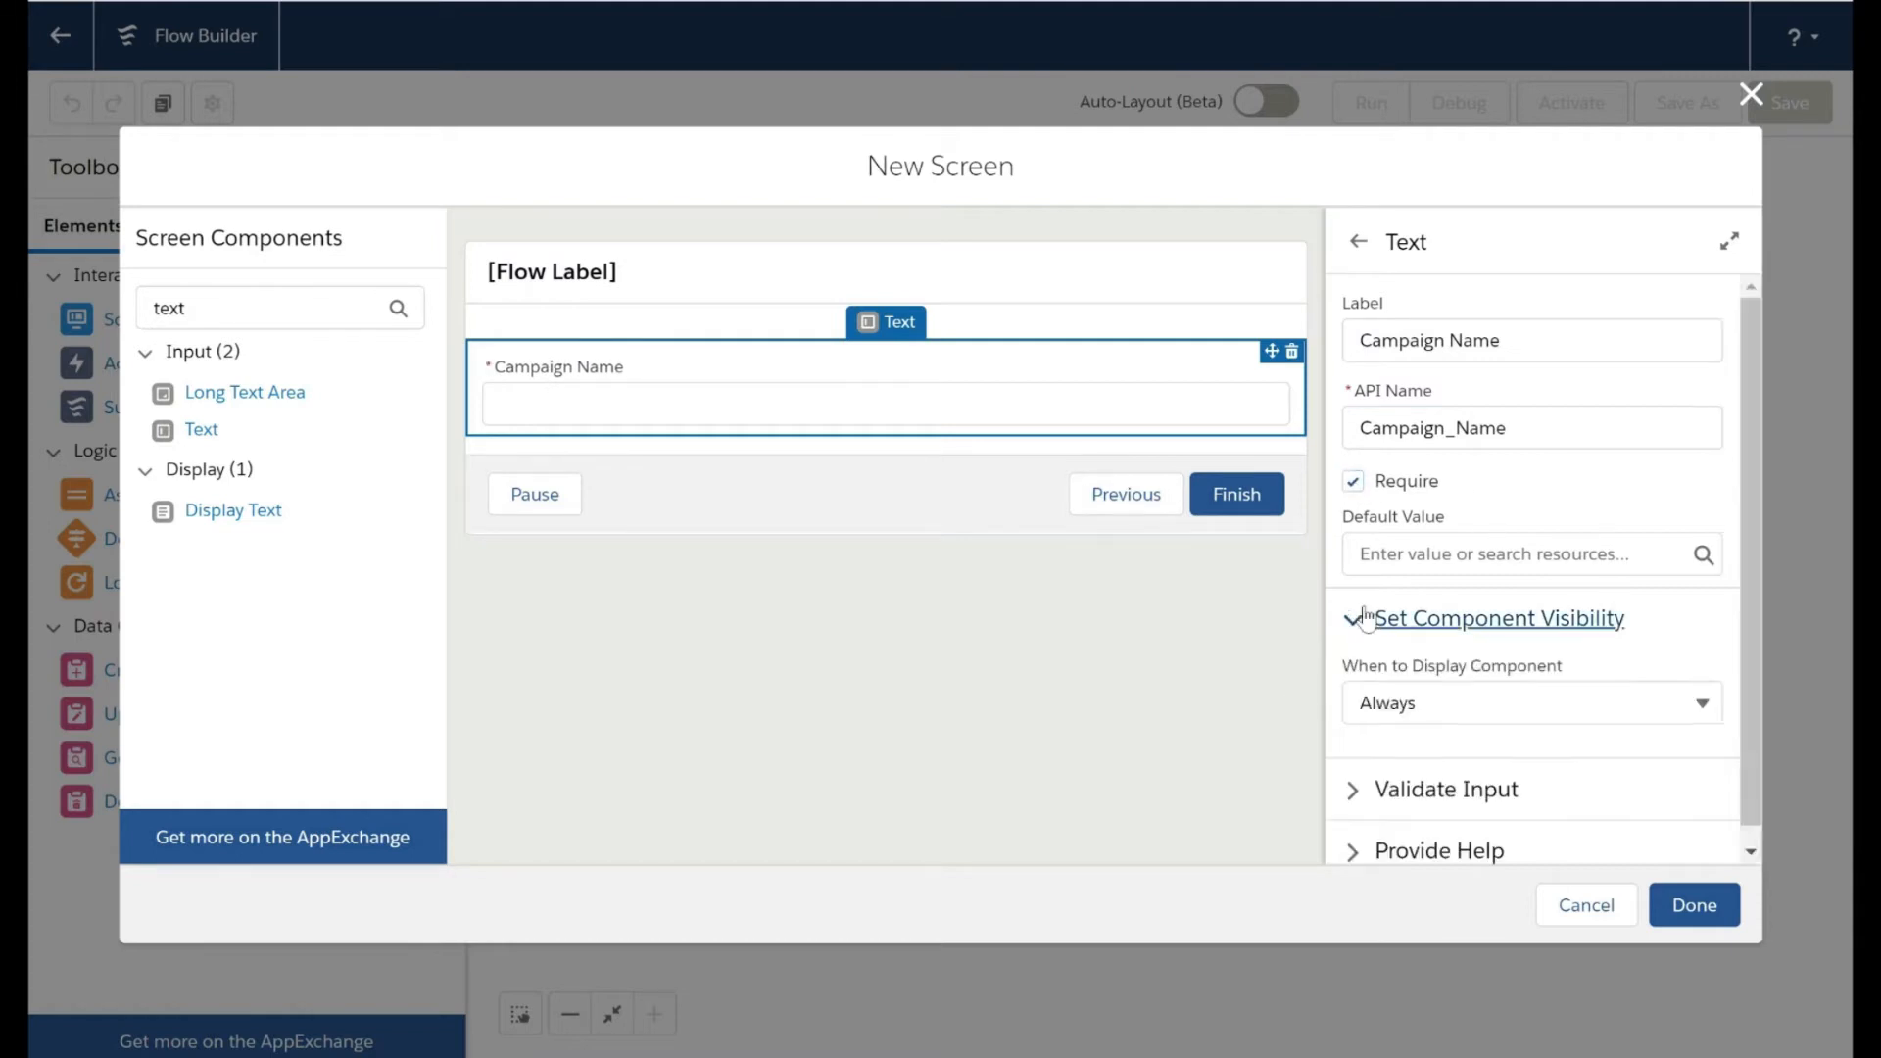
{"action": "left_click", "coordinate": [1350, 772]}
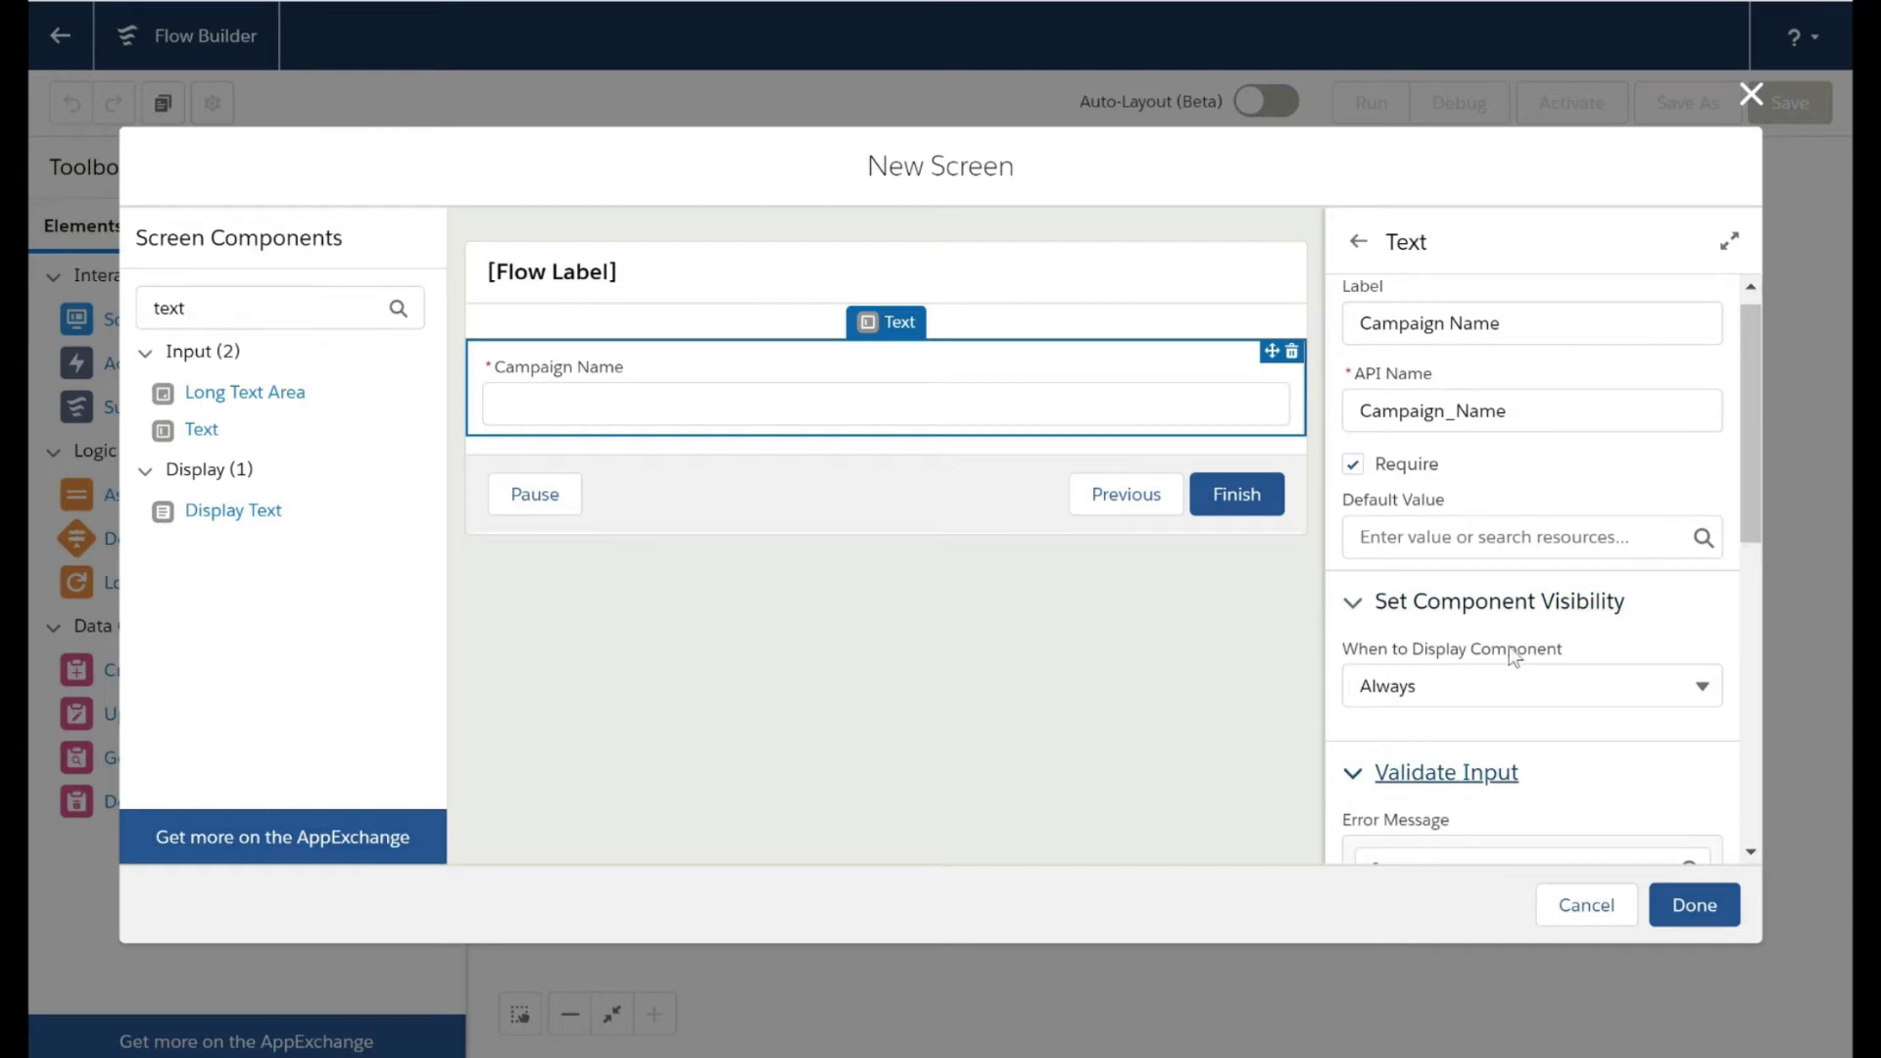
{"action": "scroll", "coordinate": [1509, 645], "scroll_direction": "down", "scroll_amount": 3}
{"action": "scroll", "coordinate": [1509, 645], "scroll_direction": "down", "scroll_amount": 5}
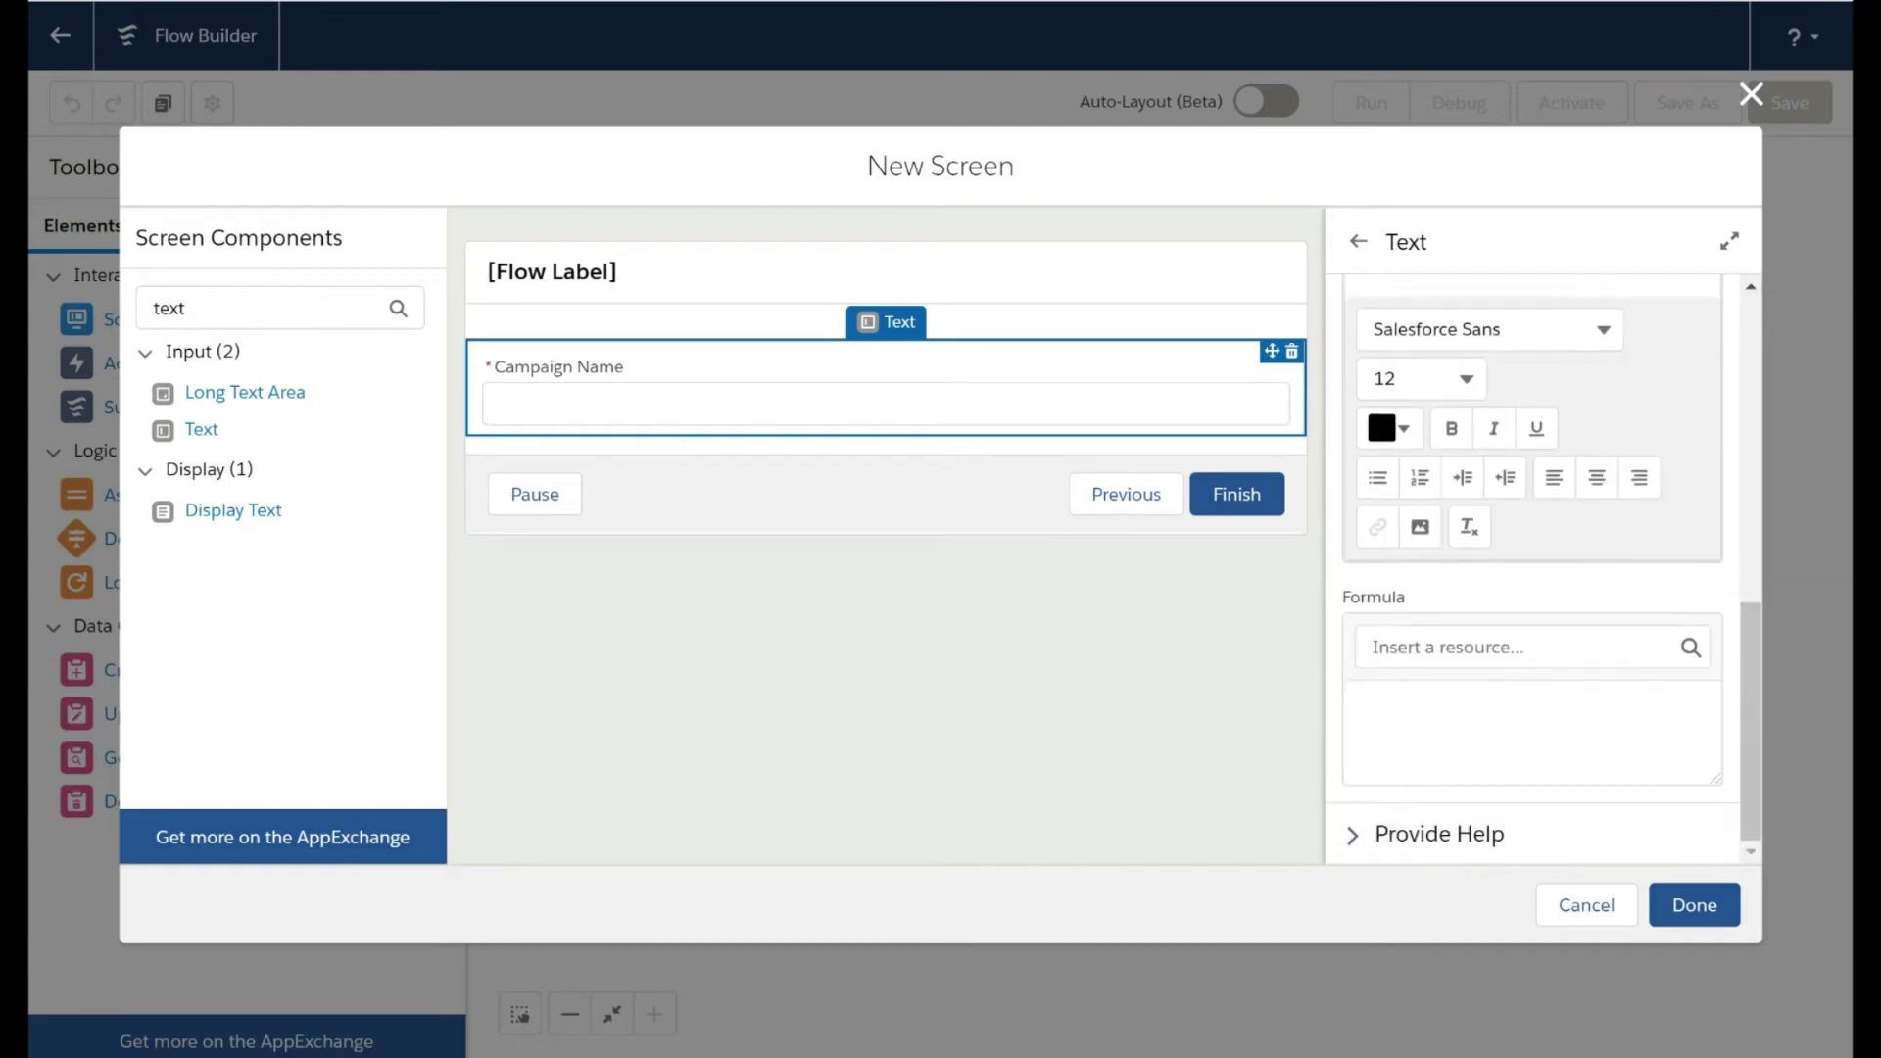
{"action": "left_click", "coordinate": [1358, 841]}
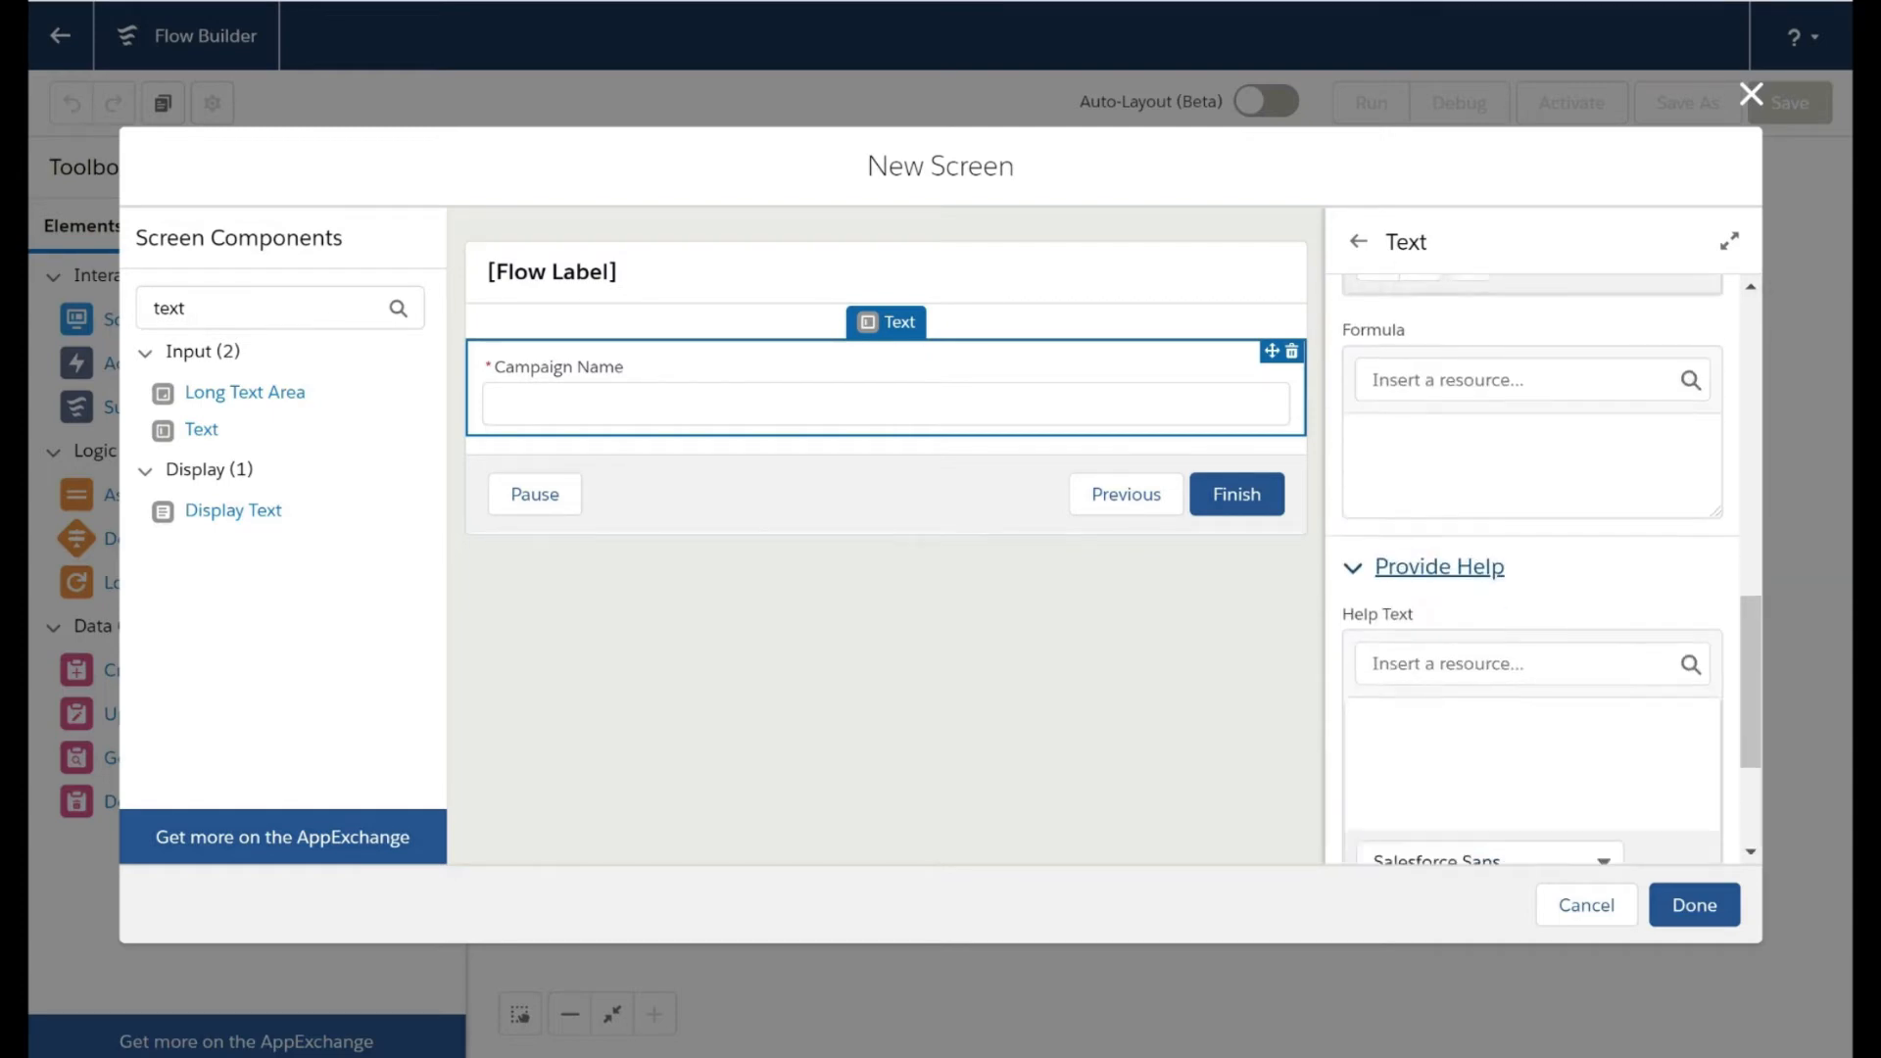
{"action": "scroll", "coordinate": [1448, 674], "scroll_direction": "down", "scroll_amount": 1}
{"action": "left_click", "coordinate": [1449, 674]}
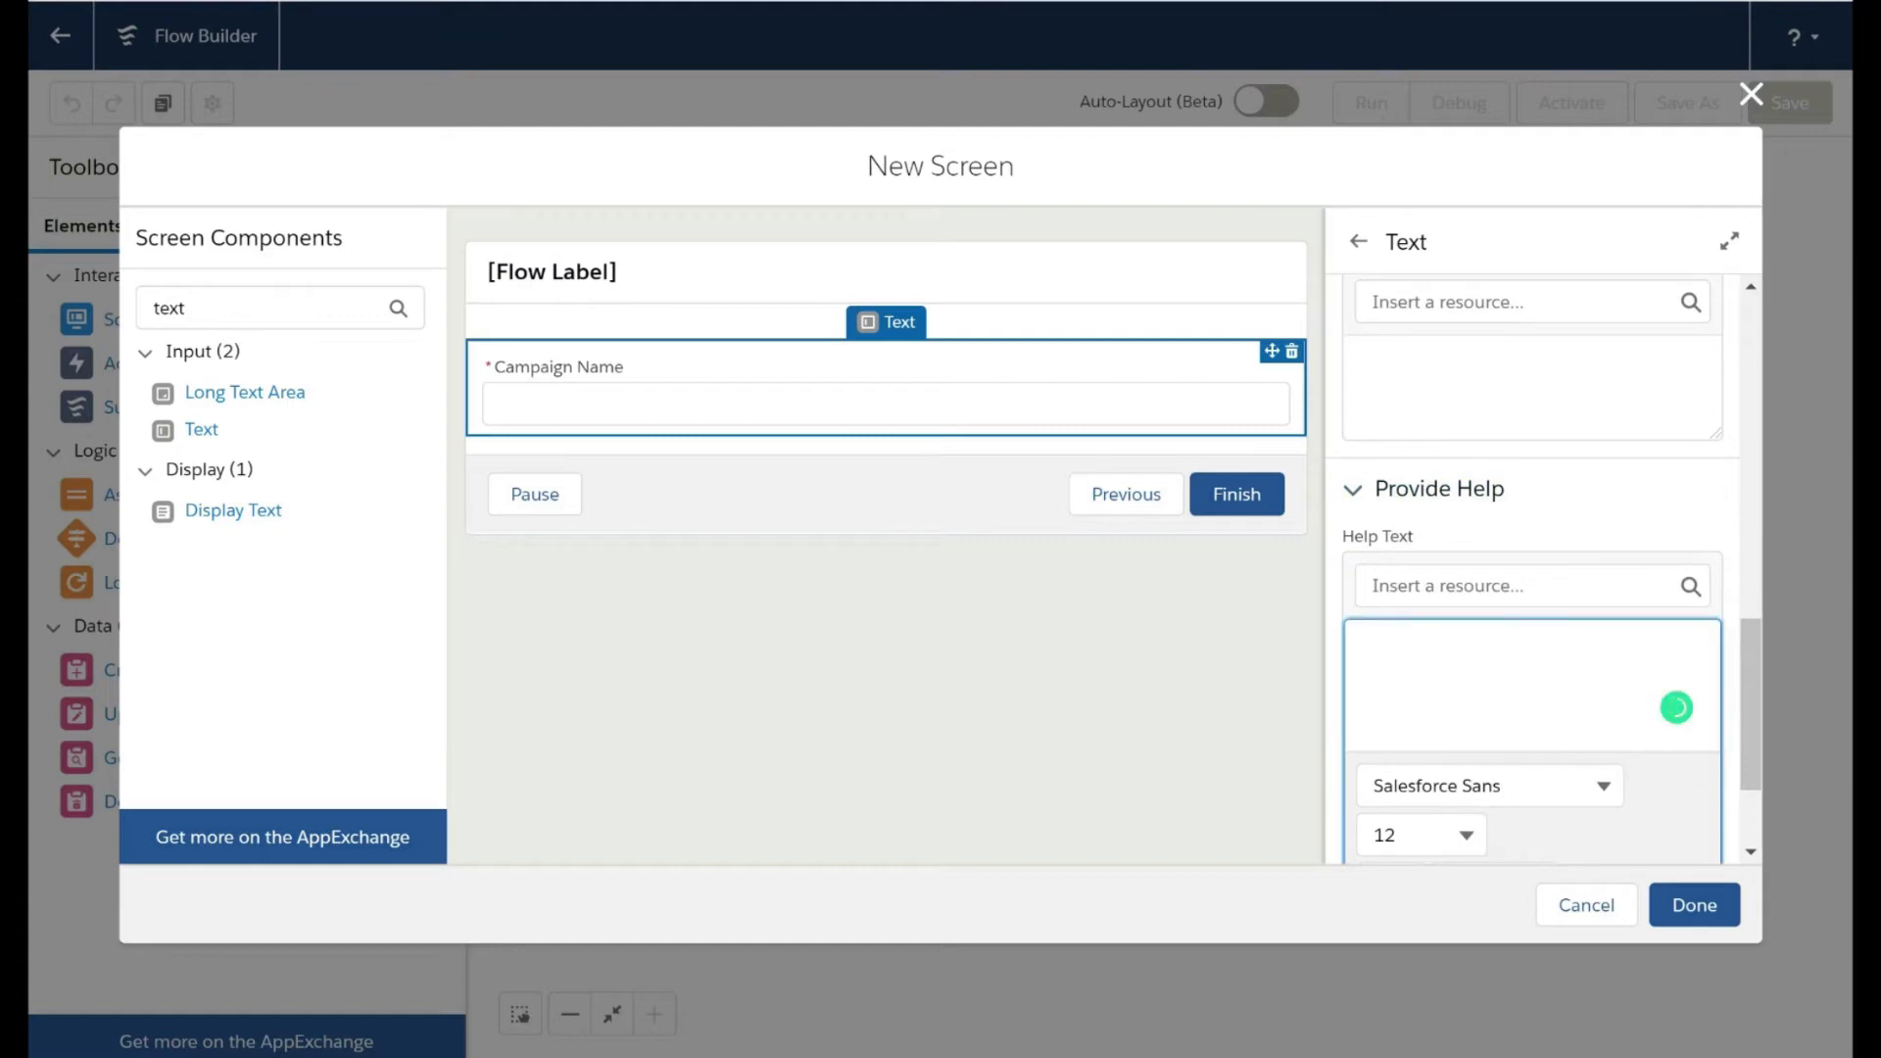
{"action": "scroll", "coordinate": [1457, 663], "scroll_direction": "up", "scroll_amount": 5}
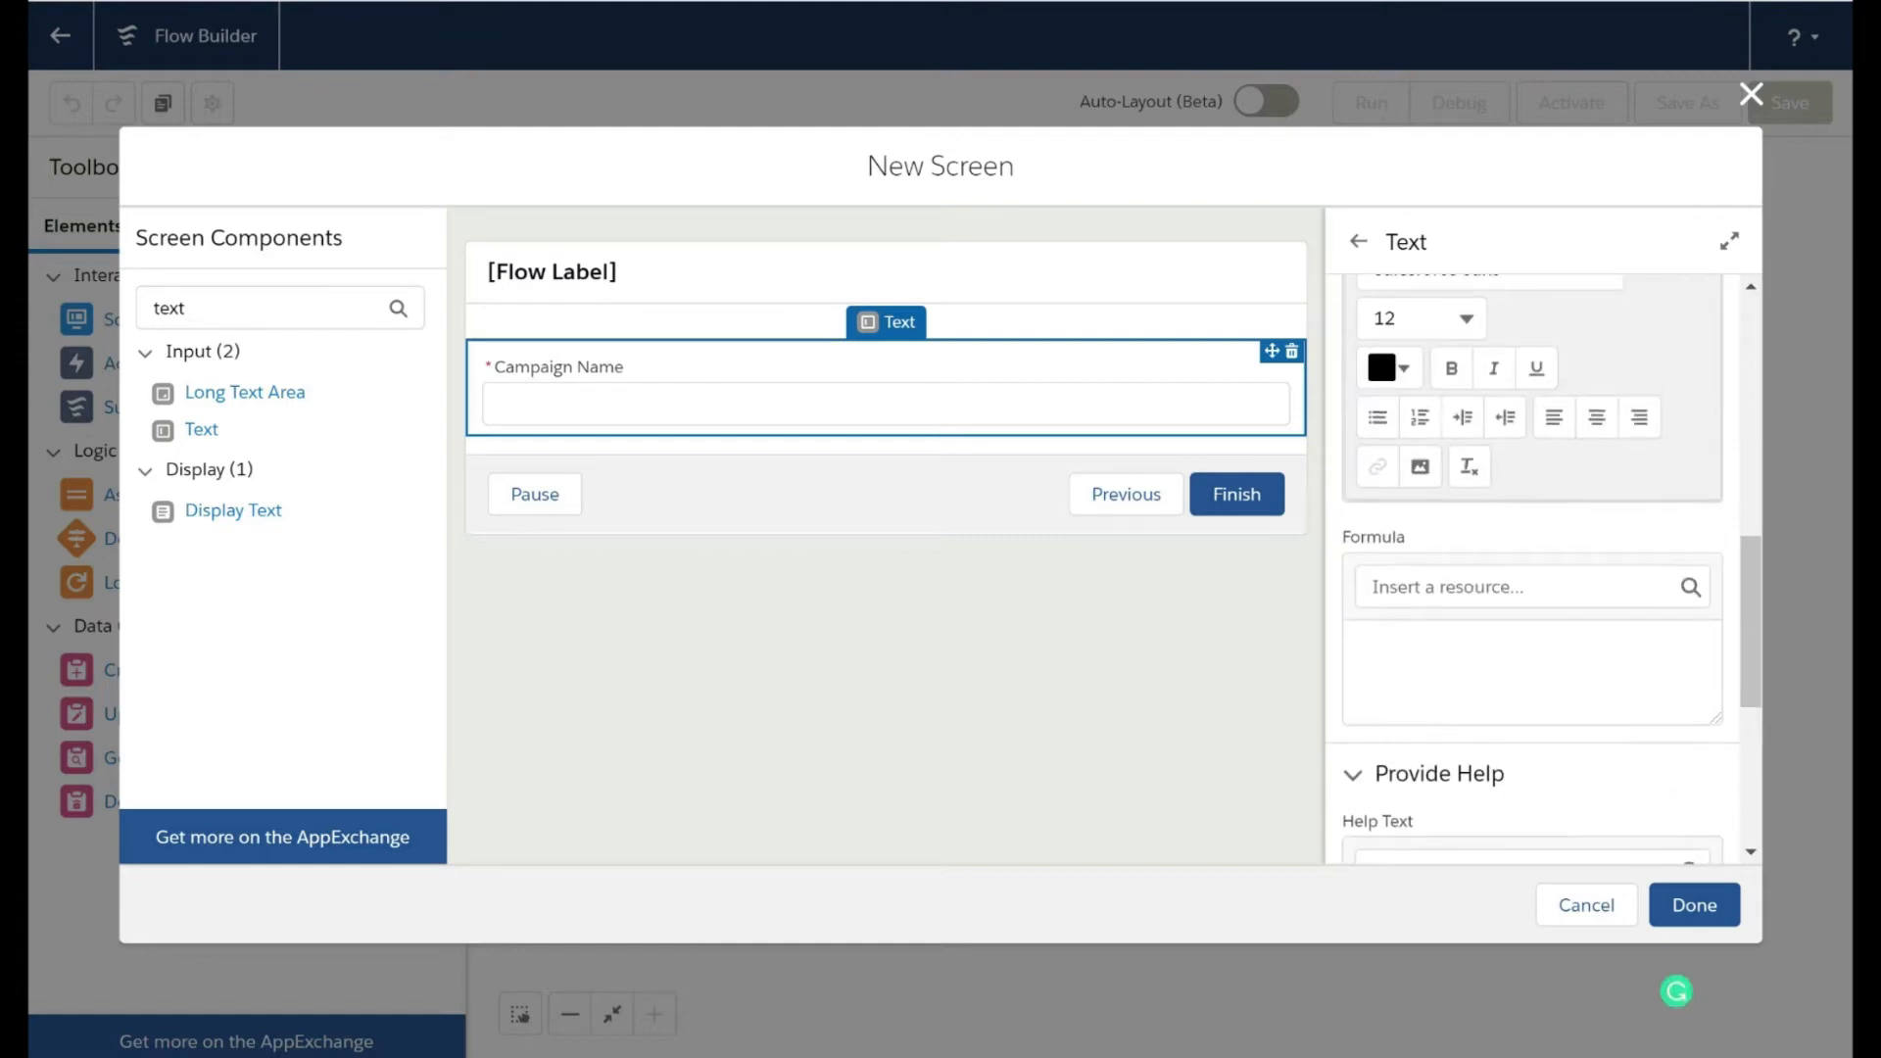
{"action": "scroll", "coordinate": [1534, 568], "scroll_direction": "down", "scroll_amount": 5}
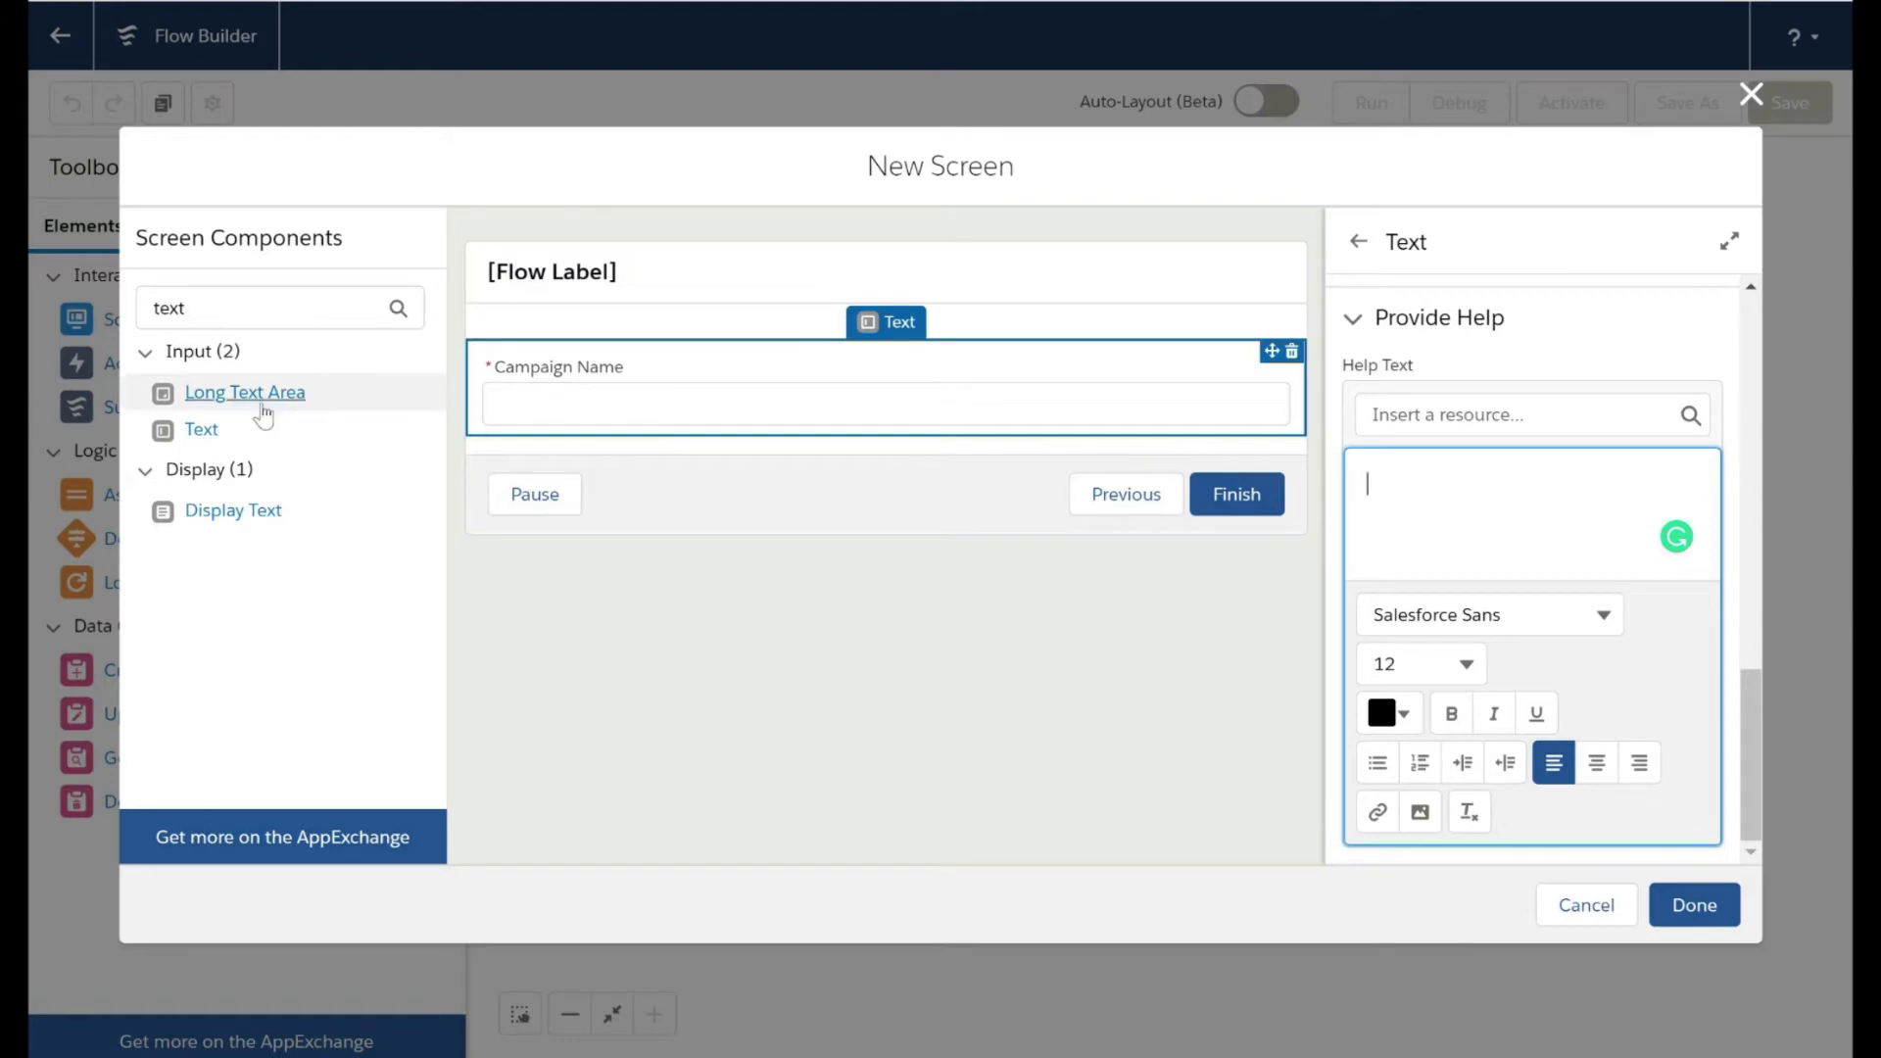
Step: Search the screen components for date and add a Date input below Campaign Name
{"action": "left_click", "coordinate": [256, 300]}
{"action": "key", "text": "BackSpace"}
{"action": "key", "text": "BackSpace"}
{"action": "key", "text": "BackSpace"}
{"action": "key", "text": "BackSpace"}
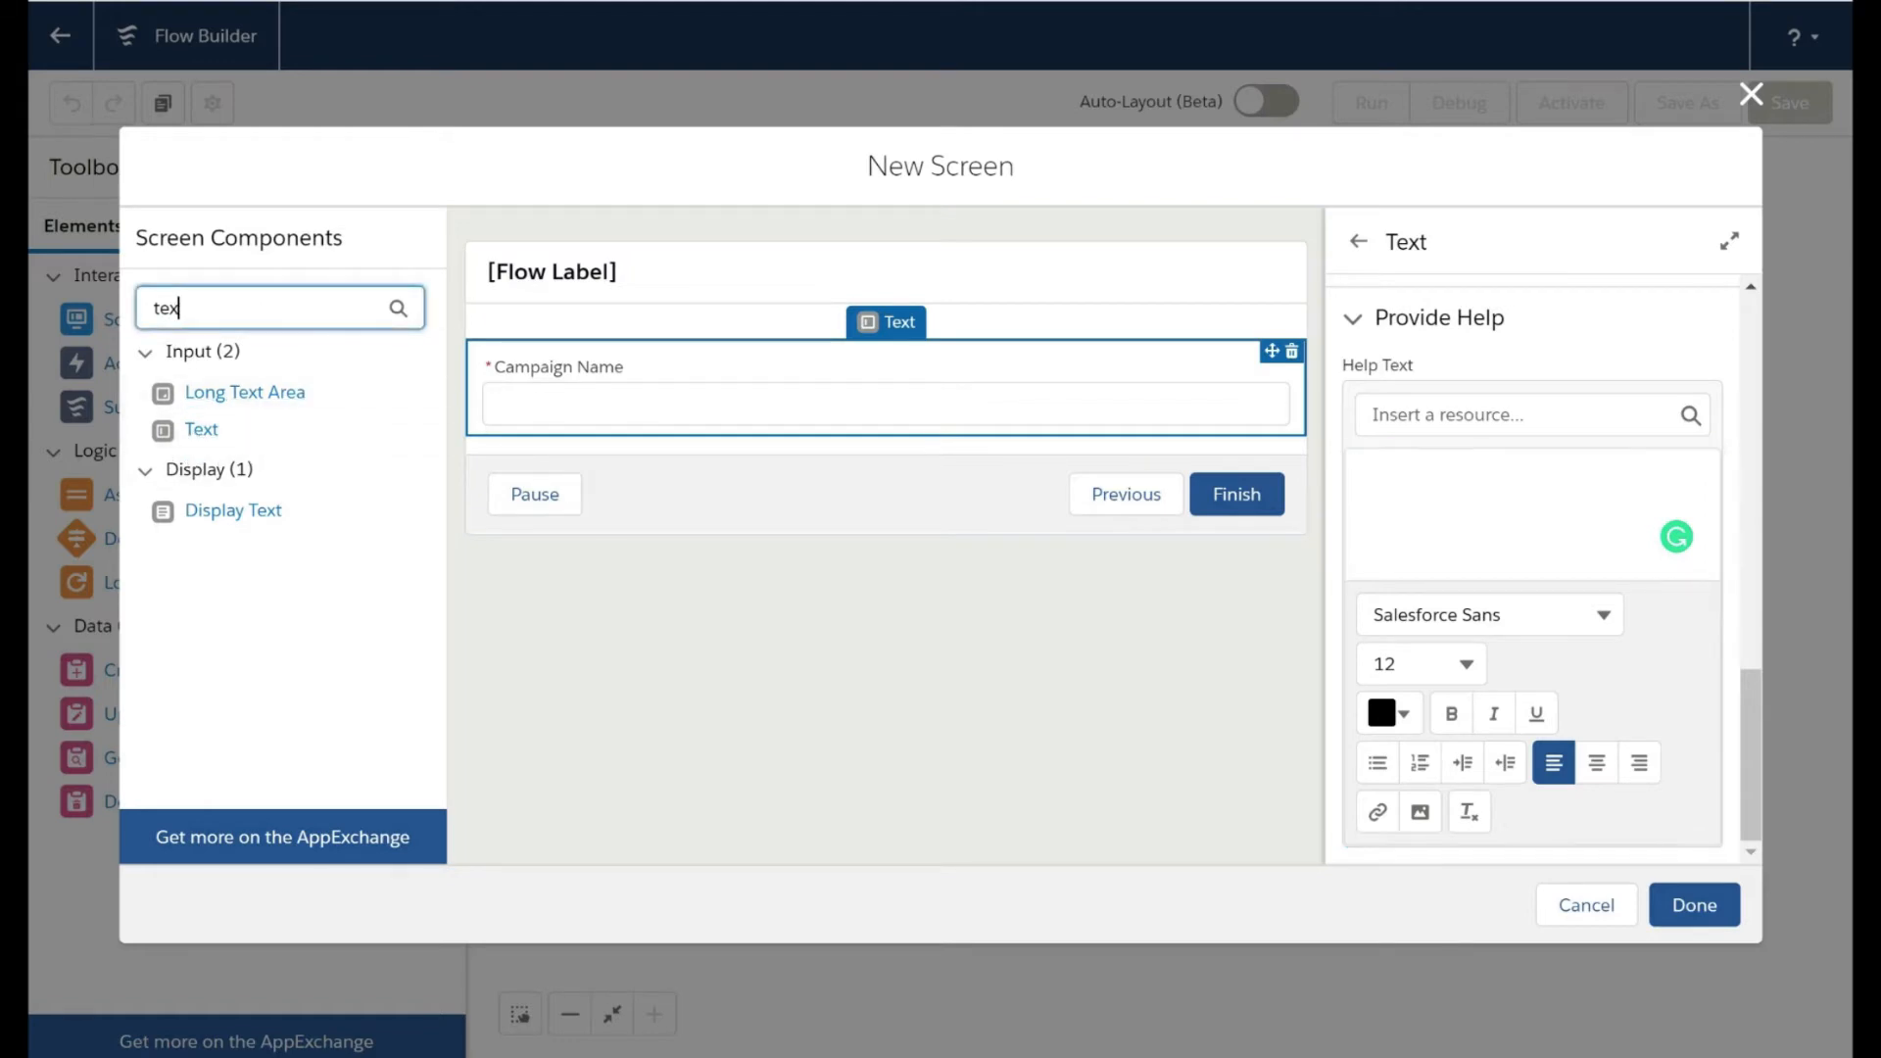
{"action": "type", "text": "start date"}
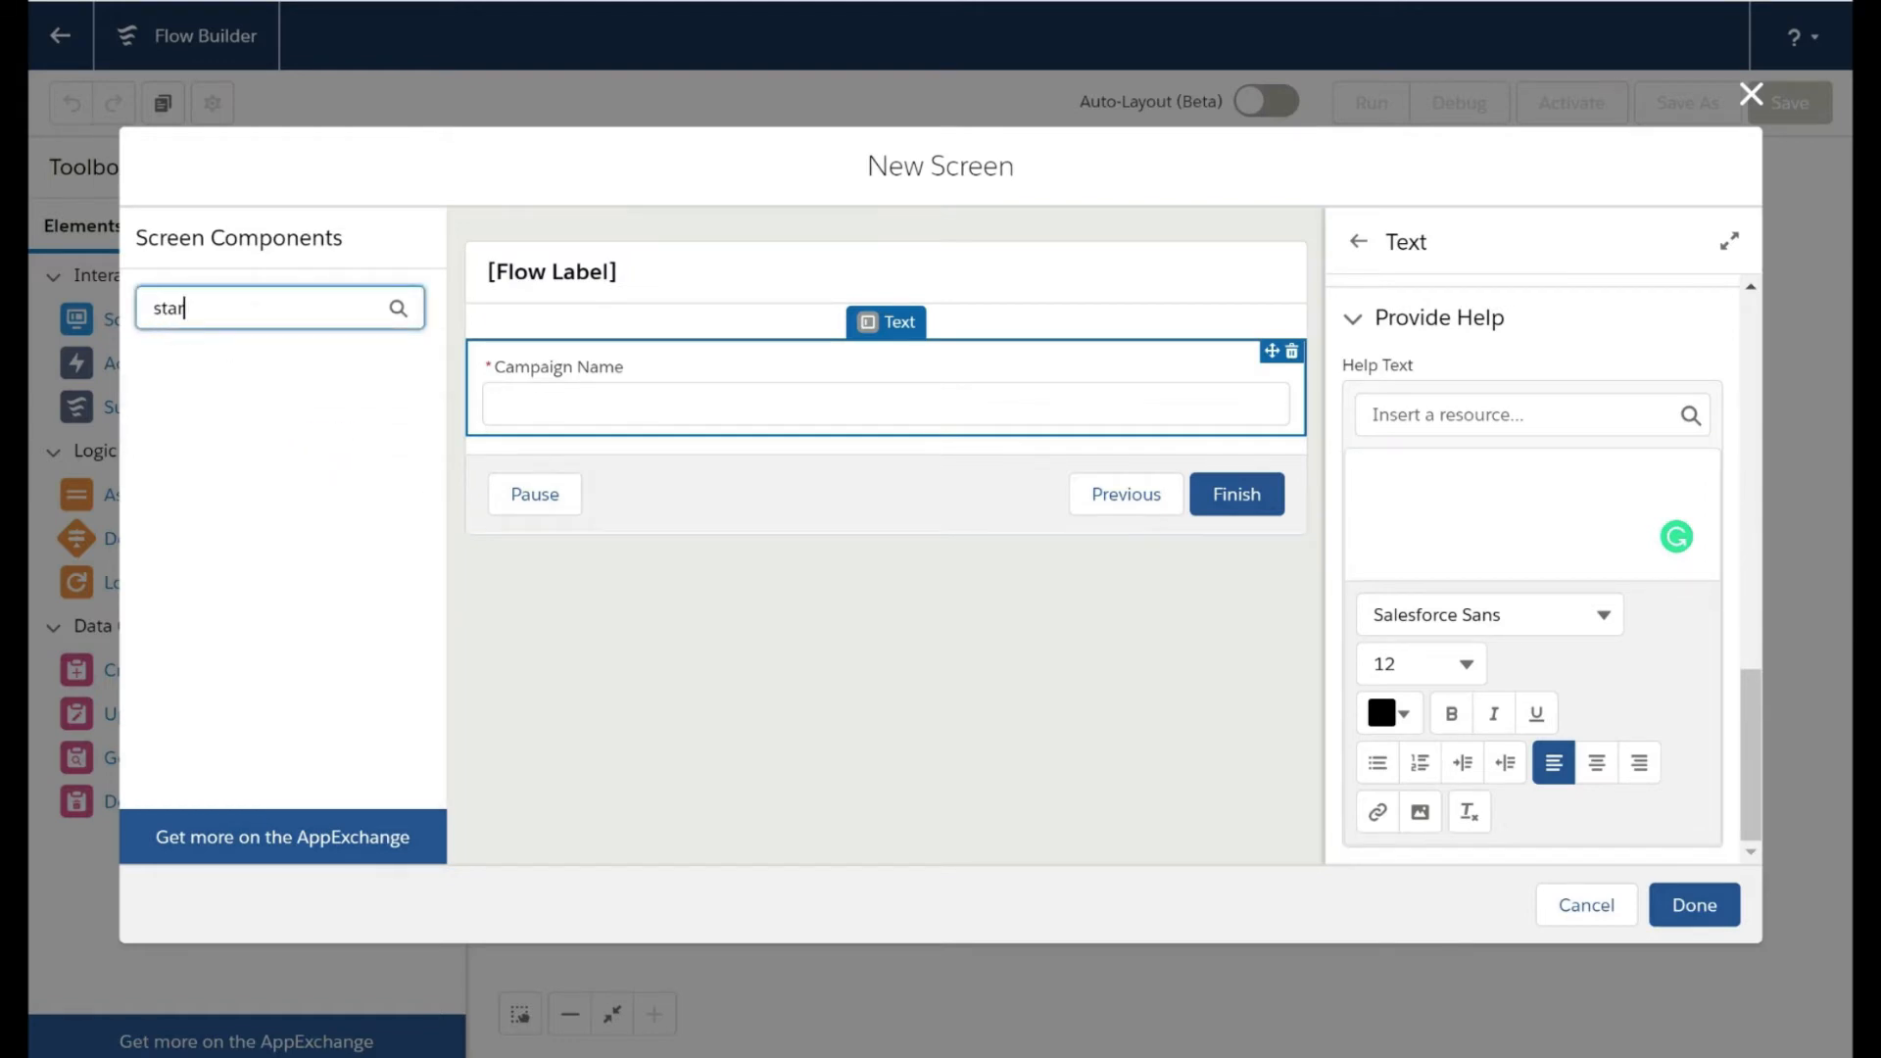
{"action": "key", "text": "BackSpace"}
{"action": "key", "text": "BackSpace"}
{"action": "key", "text": "BackSpace"}
{"action": "key", "text": "BackSpace"}
{"action": "key", "text": "BackSpace"}
{"action": "key", "text": "BackSpace"}
{"action": "key", "text": "BackSpace"}
{"action": "key", "text": "BackSpace"}
{"action": "key", "text": "BackSpace"}
{"action": "key", "text": "BackSpace"}
{"action": "type", "text": "date"}
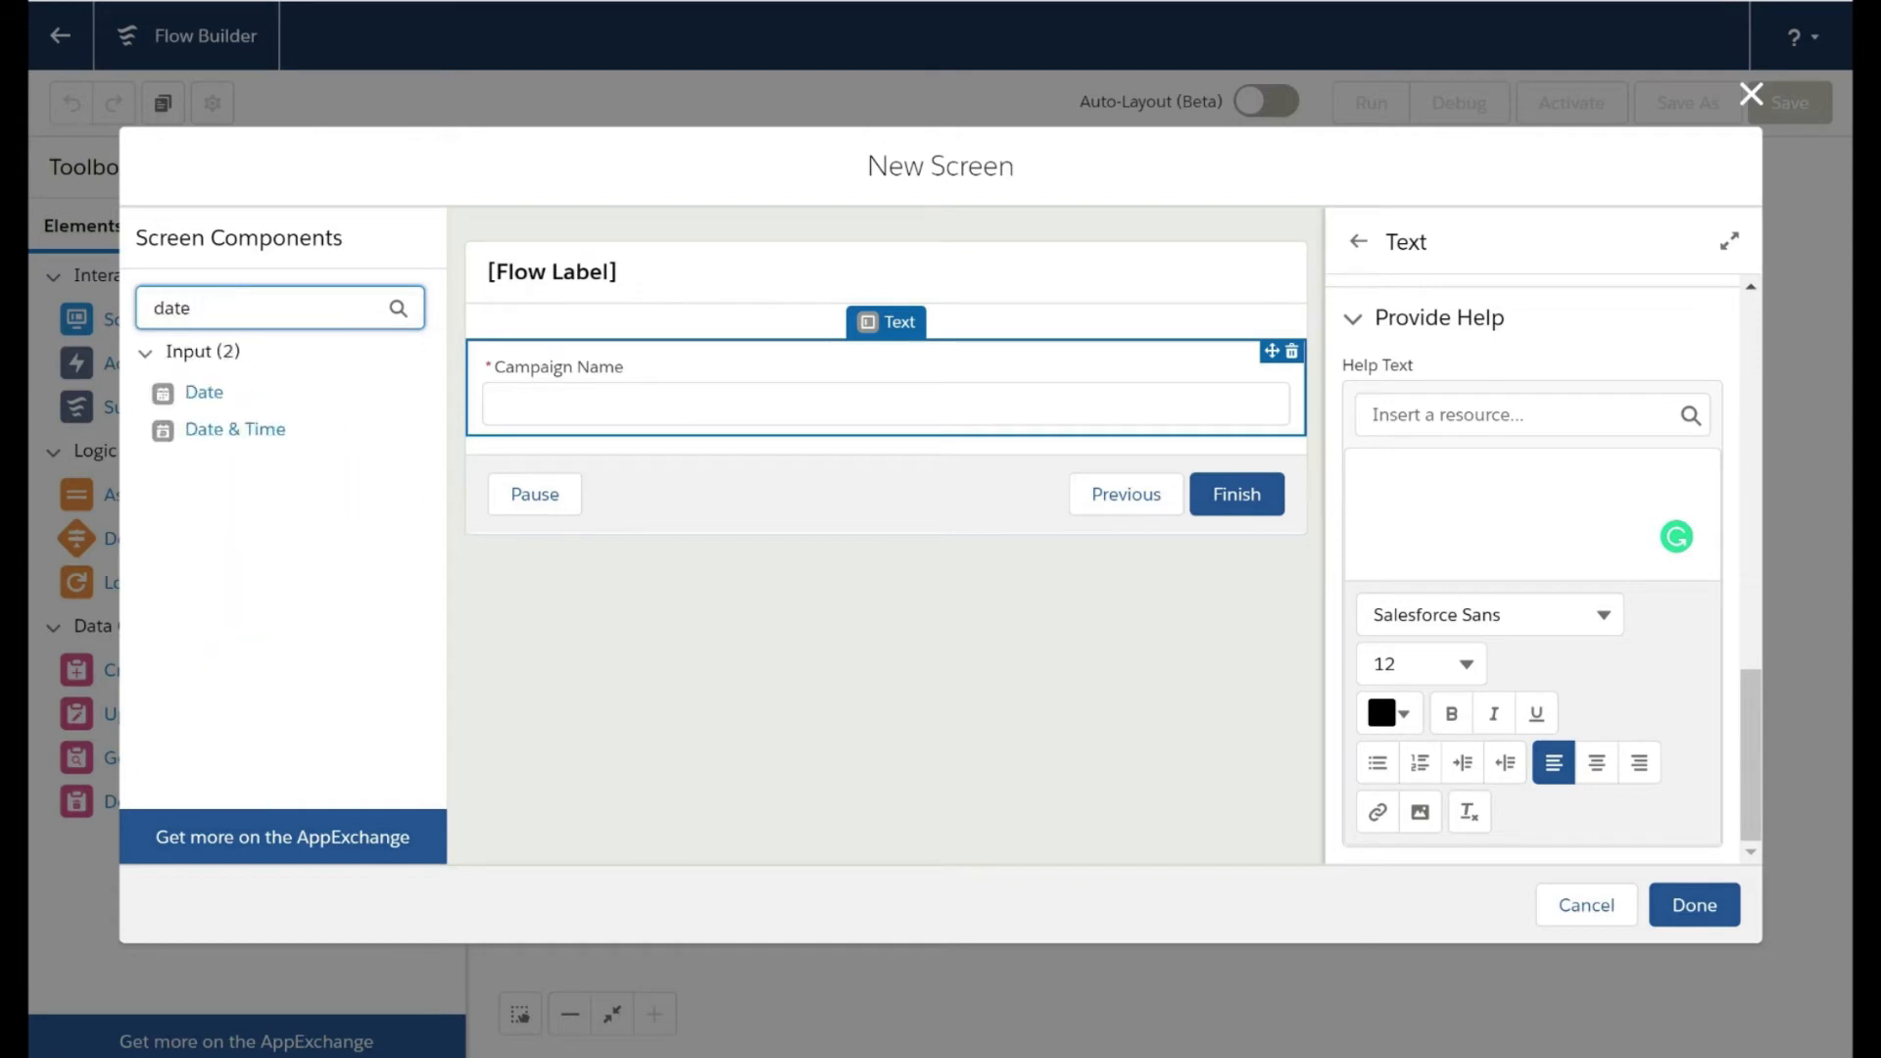
{"action": "left_click_drag", "start_coordinate": [265, 396], "coordinate": [535, 449]}
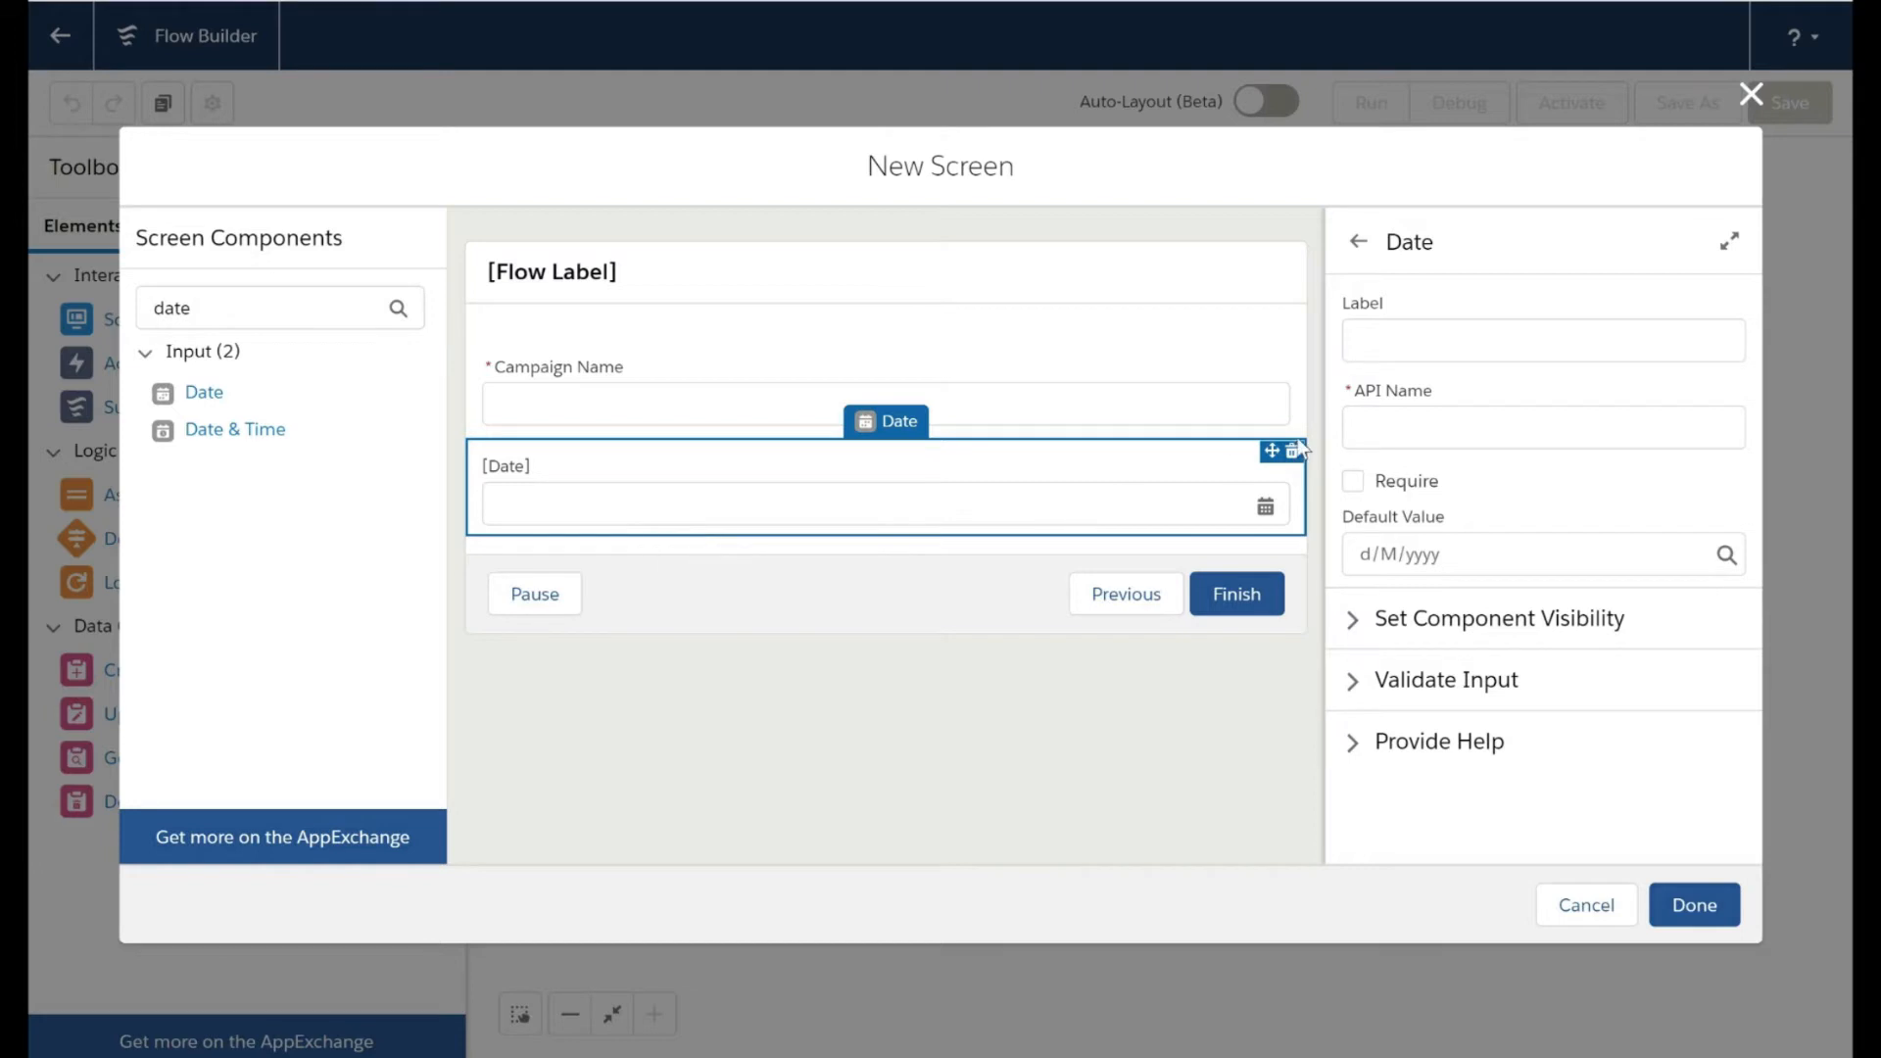
Step: Label the new date component Start Date and make it required
{"action": "left_click", "coordinate": [1499, 340]}
{"action": "type", "text": "Ca"}
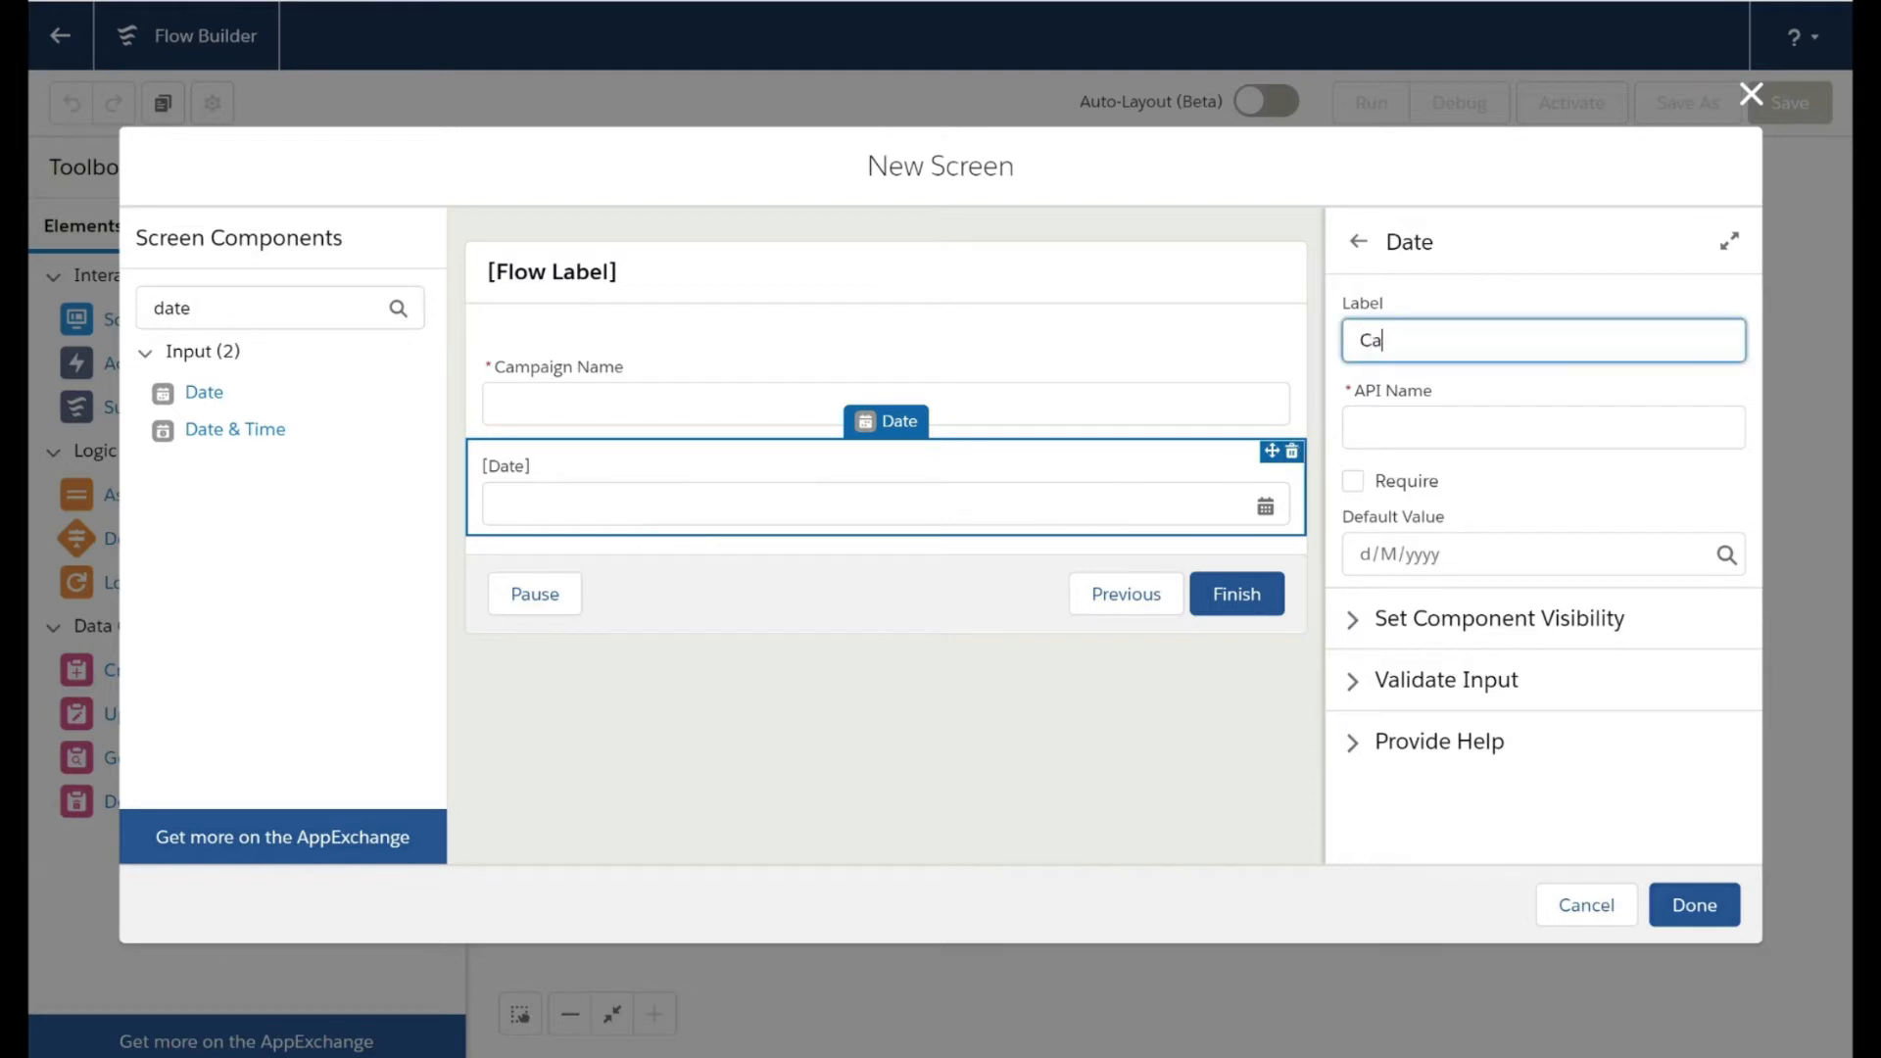
{"action": "type", "text": "rd"}
{"action": "key", "text": "BackSpace"}
{"action": "key", "text": "BackSpace"}
{"action": "key", "text": "BackSpace"}
{"action": "key", "text": "BackSpace"}
{"action": "type", "text": "start Date"}
{"action": "key", "text": "BackSpace"}
{"action": "type", "text": "S"}
{"action": "left_click", "coordinate": [1474, 462]}
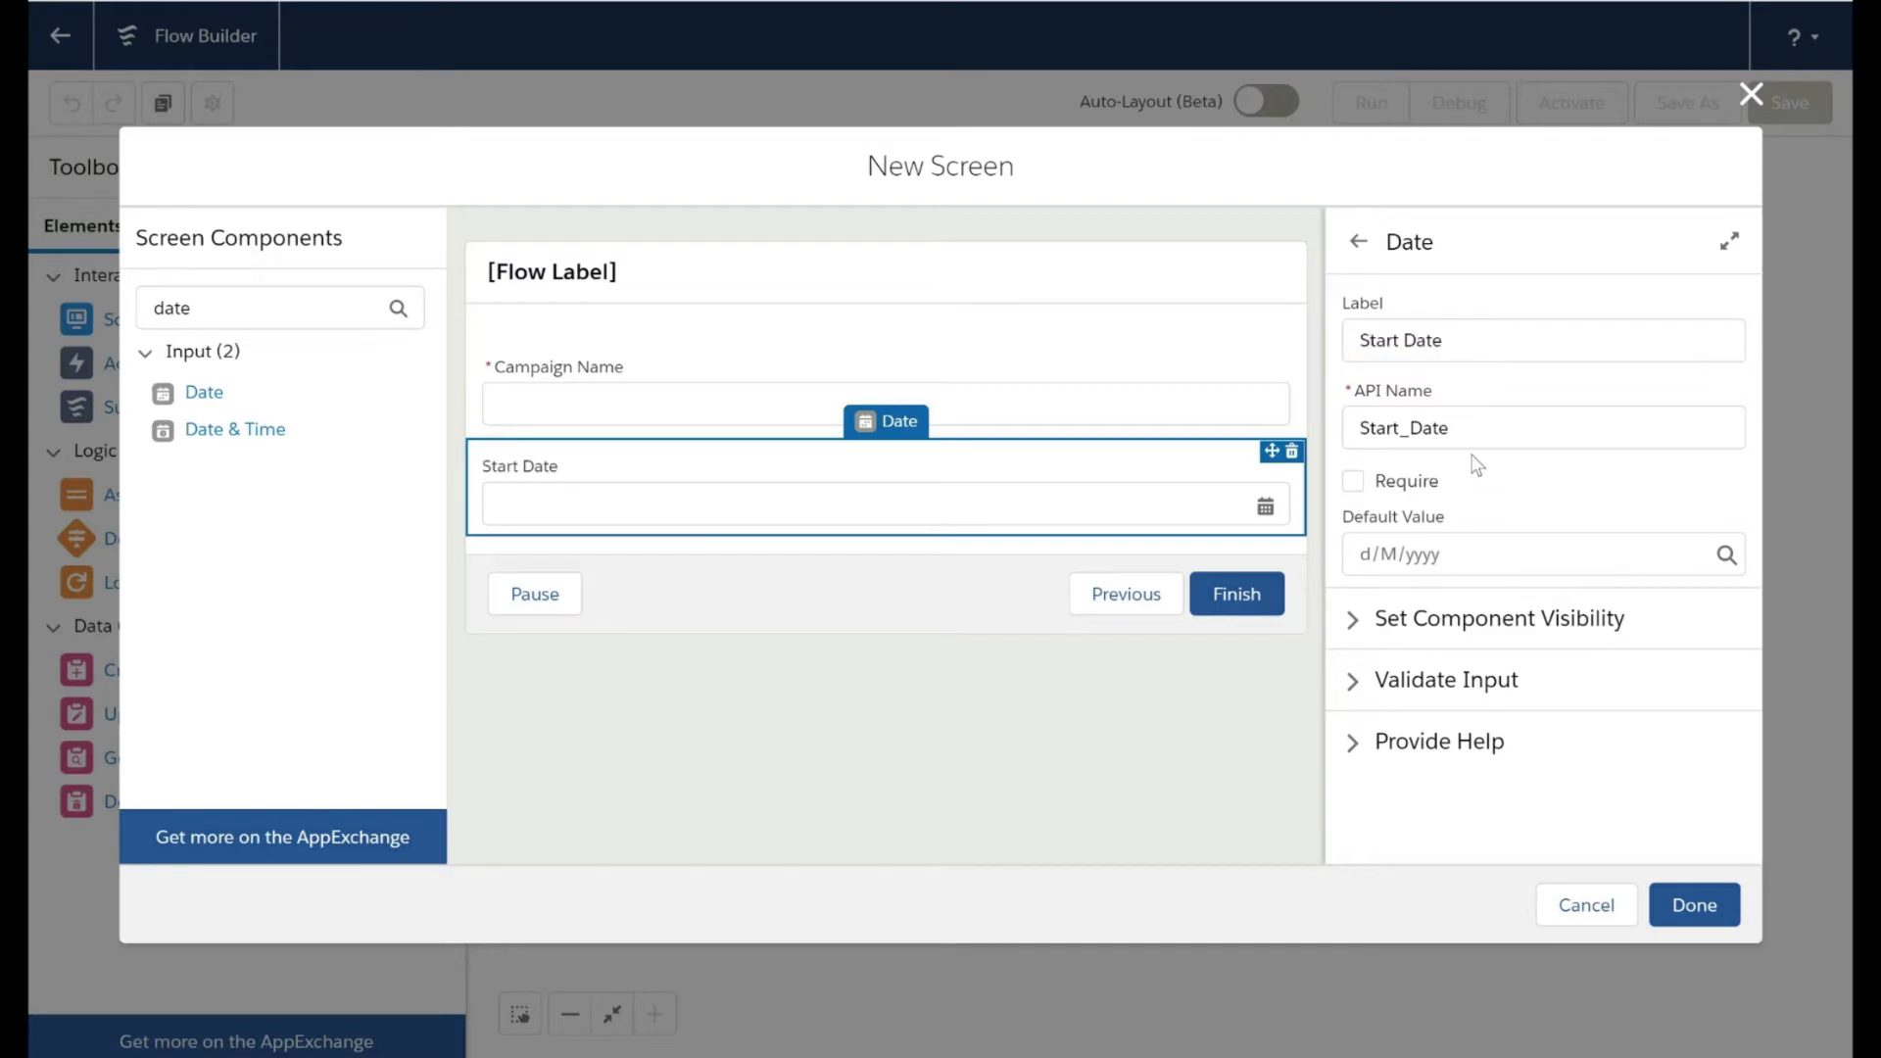
{"action": "left_click", "coordinate": [1353, 481]}
Step: Examine the Start Date component's visibility and input validation settings
{"action": "left_click", "coordinate": [1354, 623]}
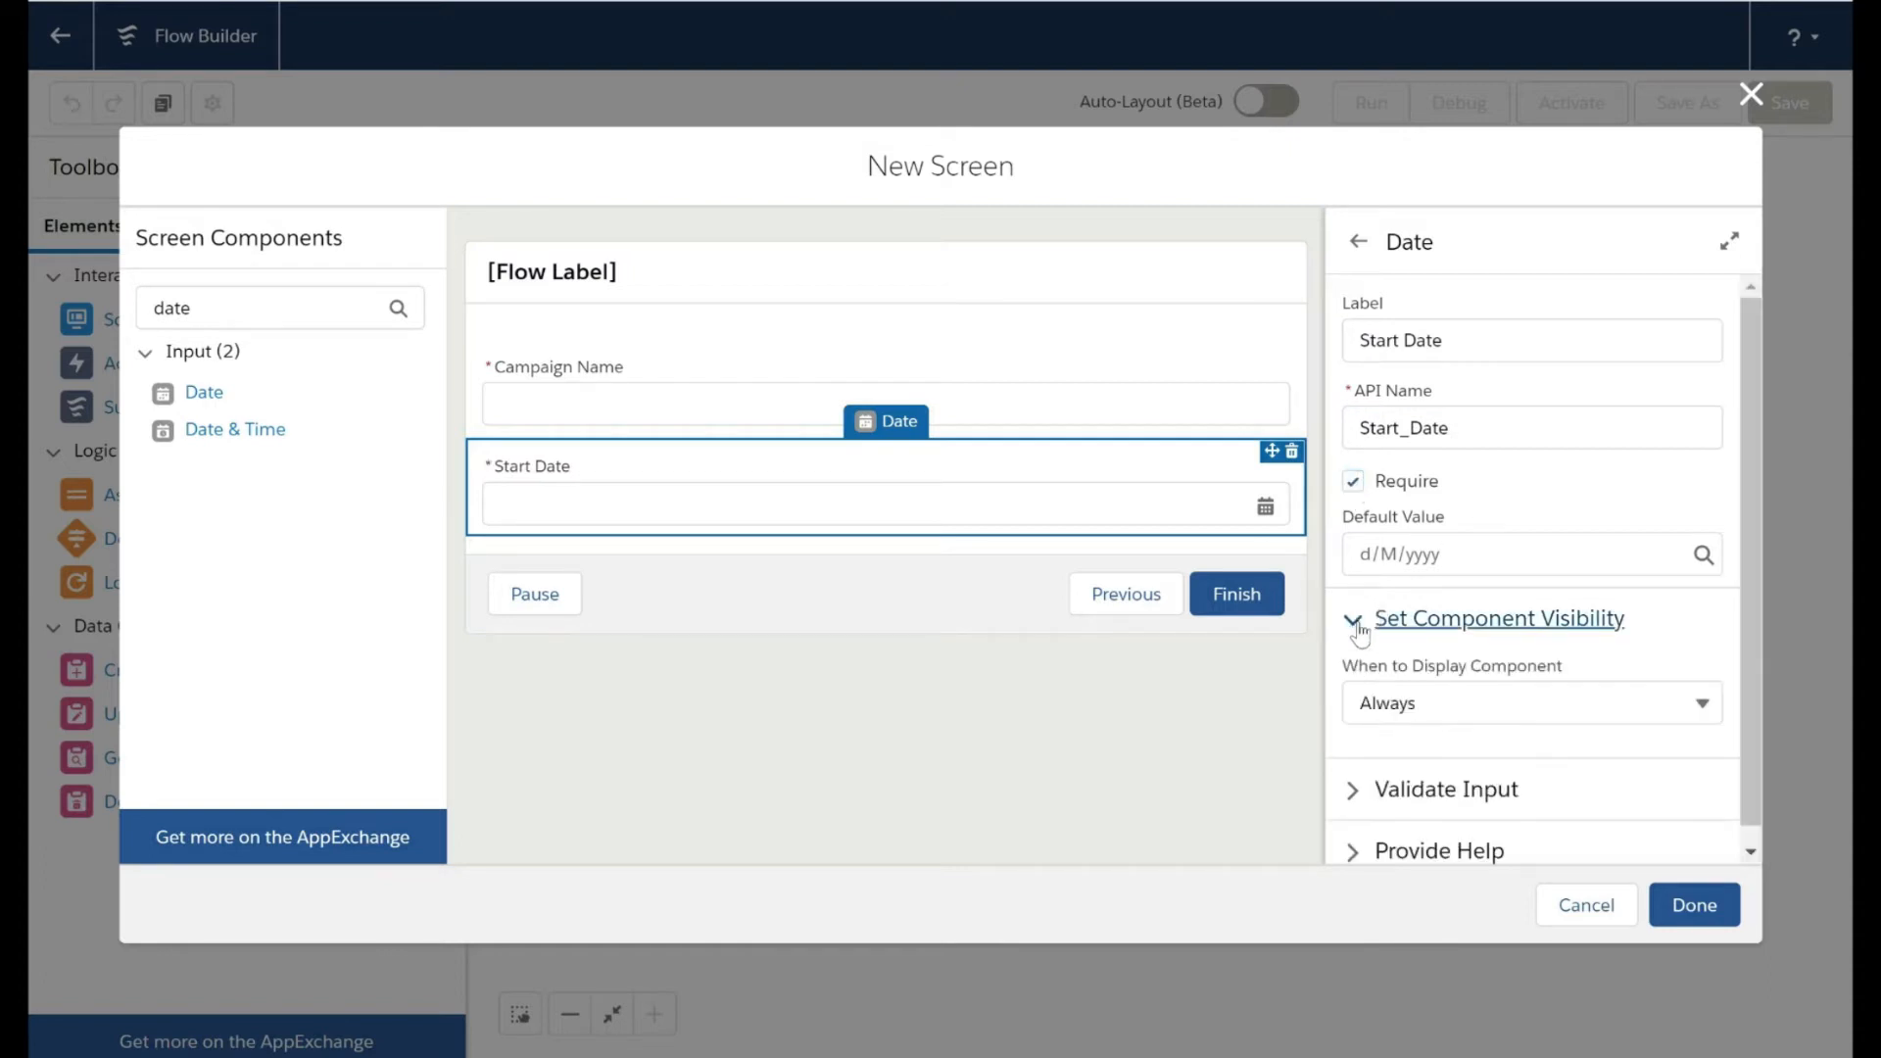
{"action": "left_click", "coordinate": [1355, 779]}
{"action": "scroll", "coordinate": [1356, 782], "scroll_direction": "up", "scroll_amount": 1}
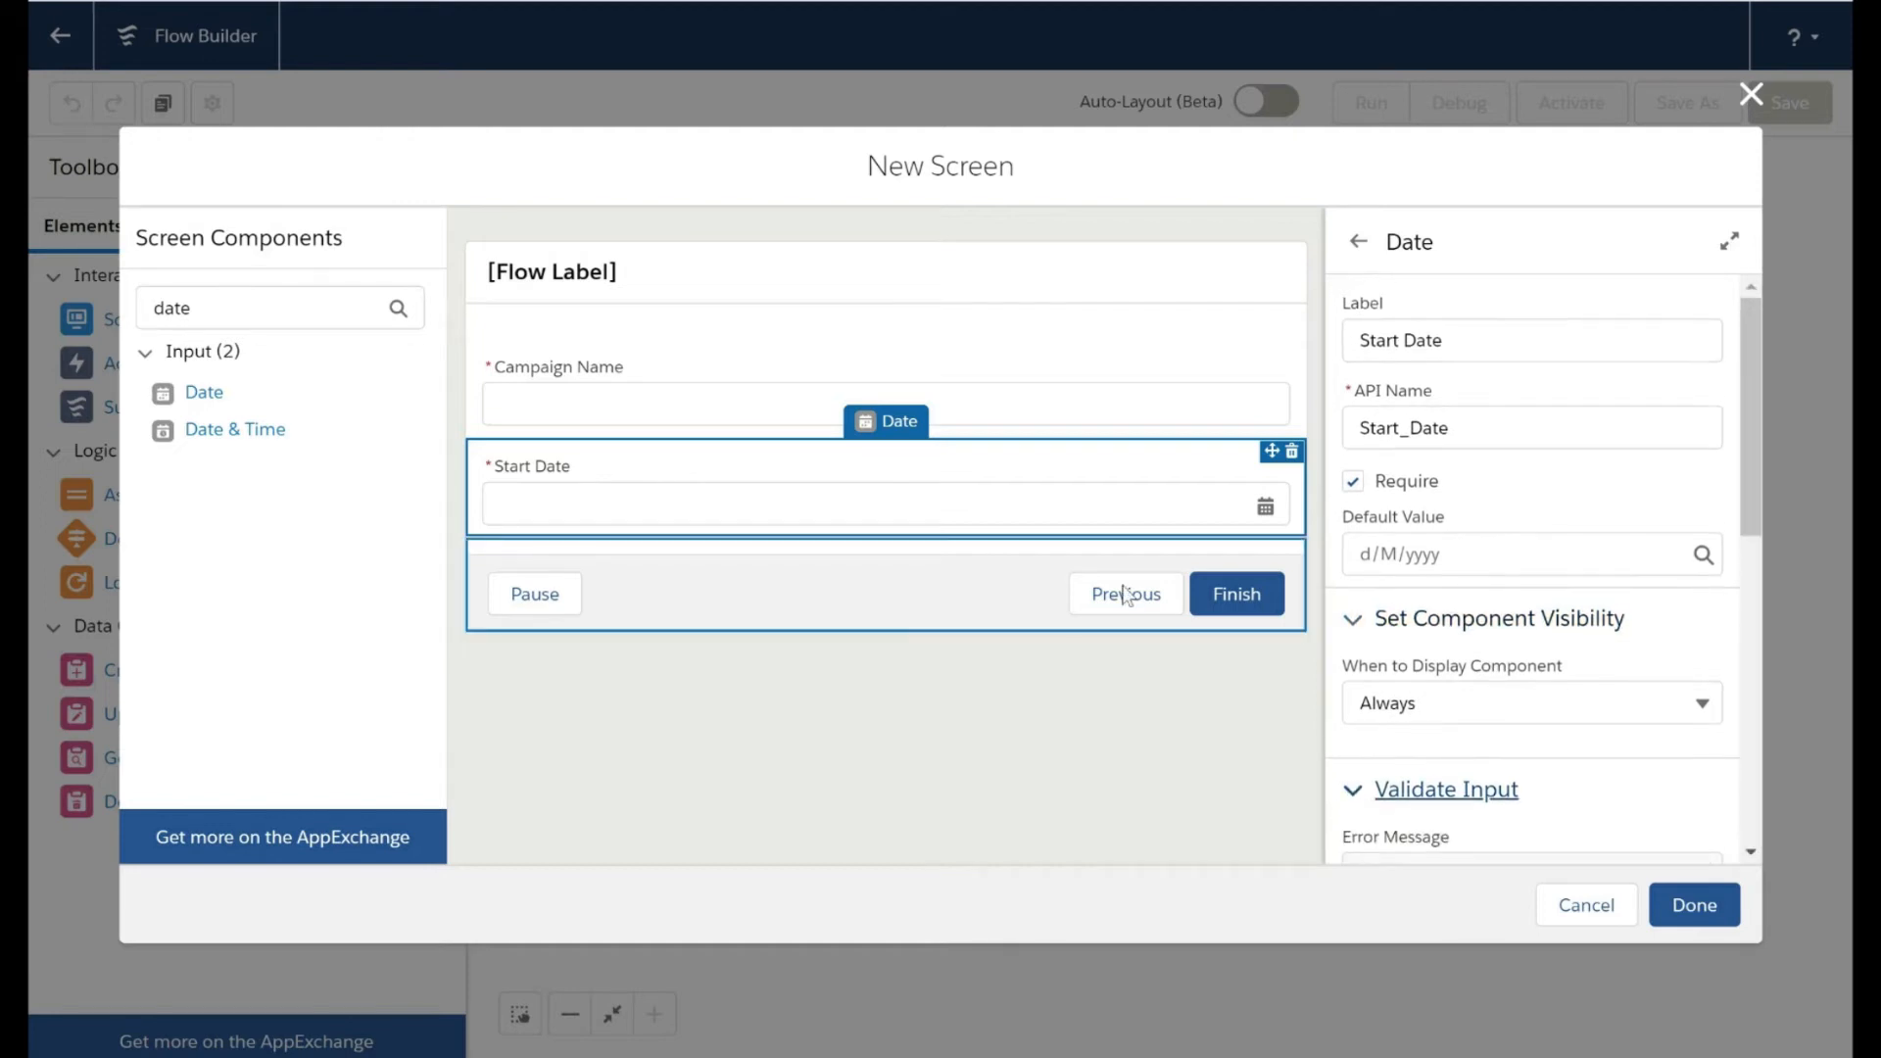
Step: Finish configuring the screen and connect the Start element to Campaign_screen
{"action": "left_click", "coordinate": [1695, 906]}
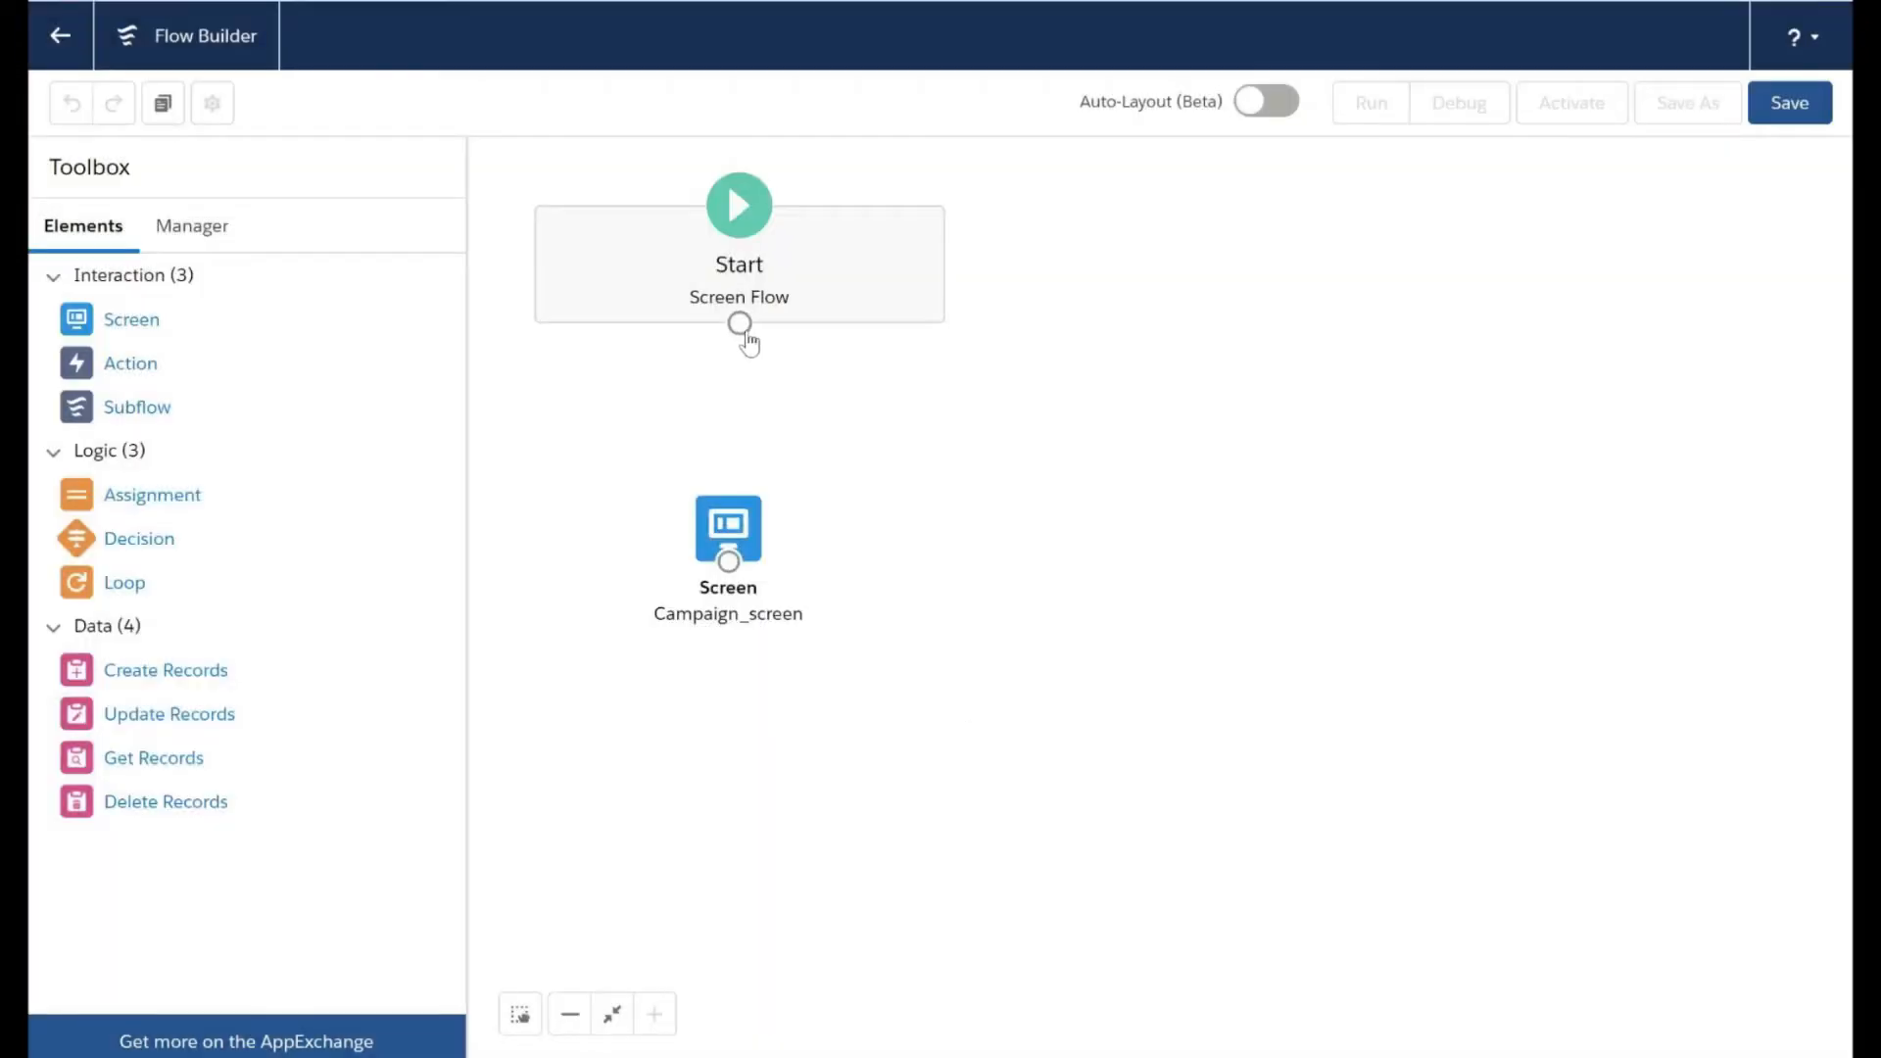
{"action": "left_click_drag", "start_coordinate": [740, 324], "coordinate": [729, 558]}
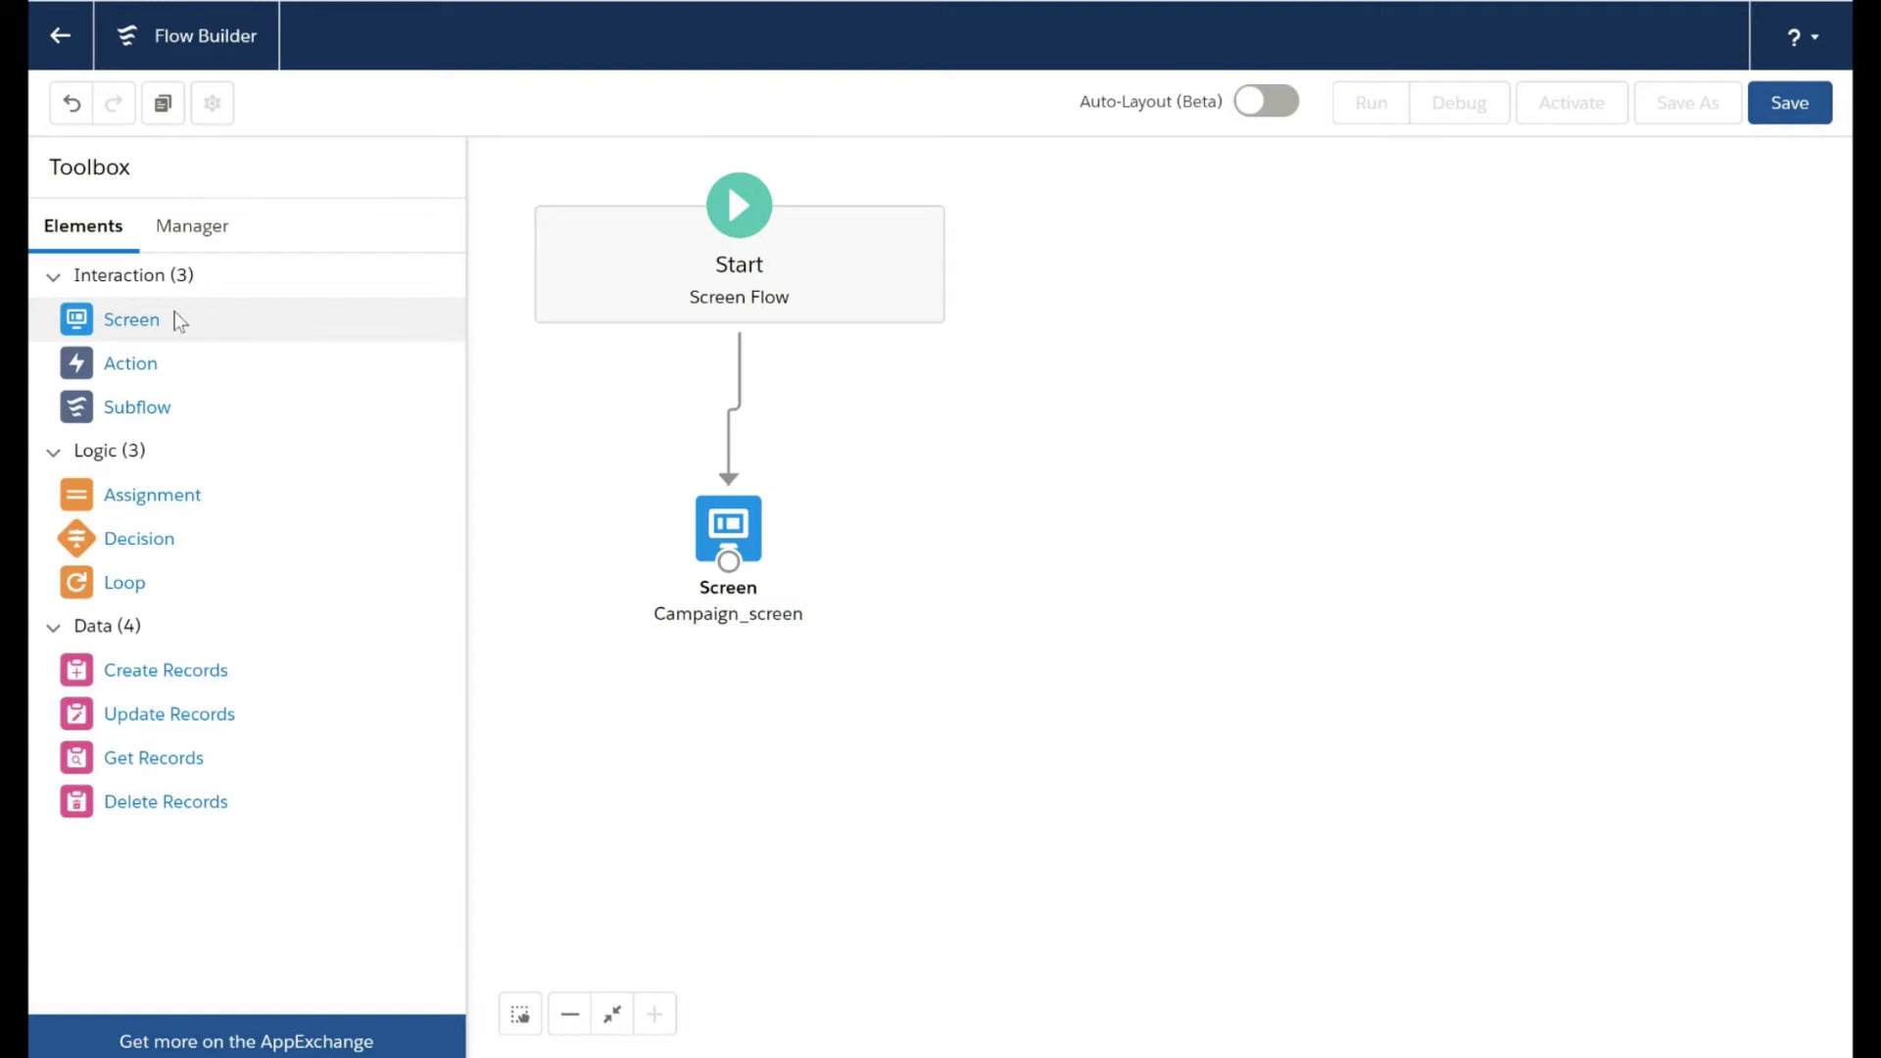
Step: Start a new flow resource and set its resource type to Picklist Choice Set
{"action": "left_click", "coordinate": [221, 230]}
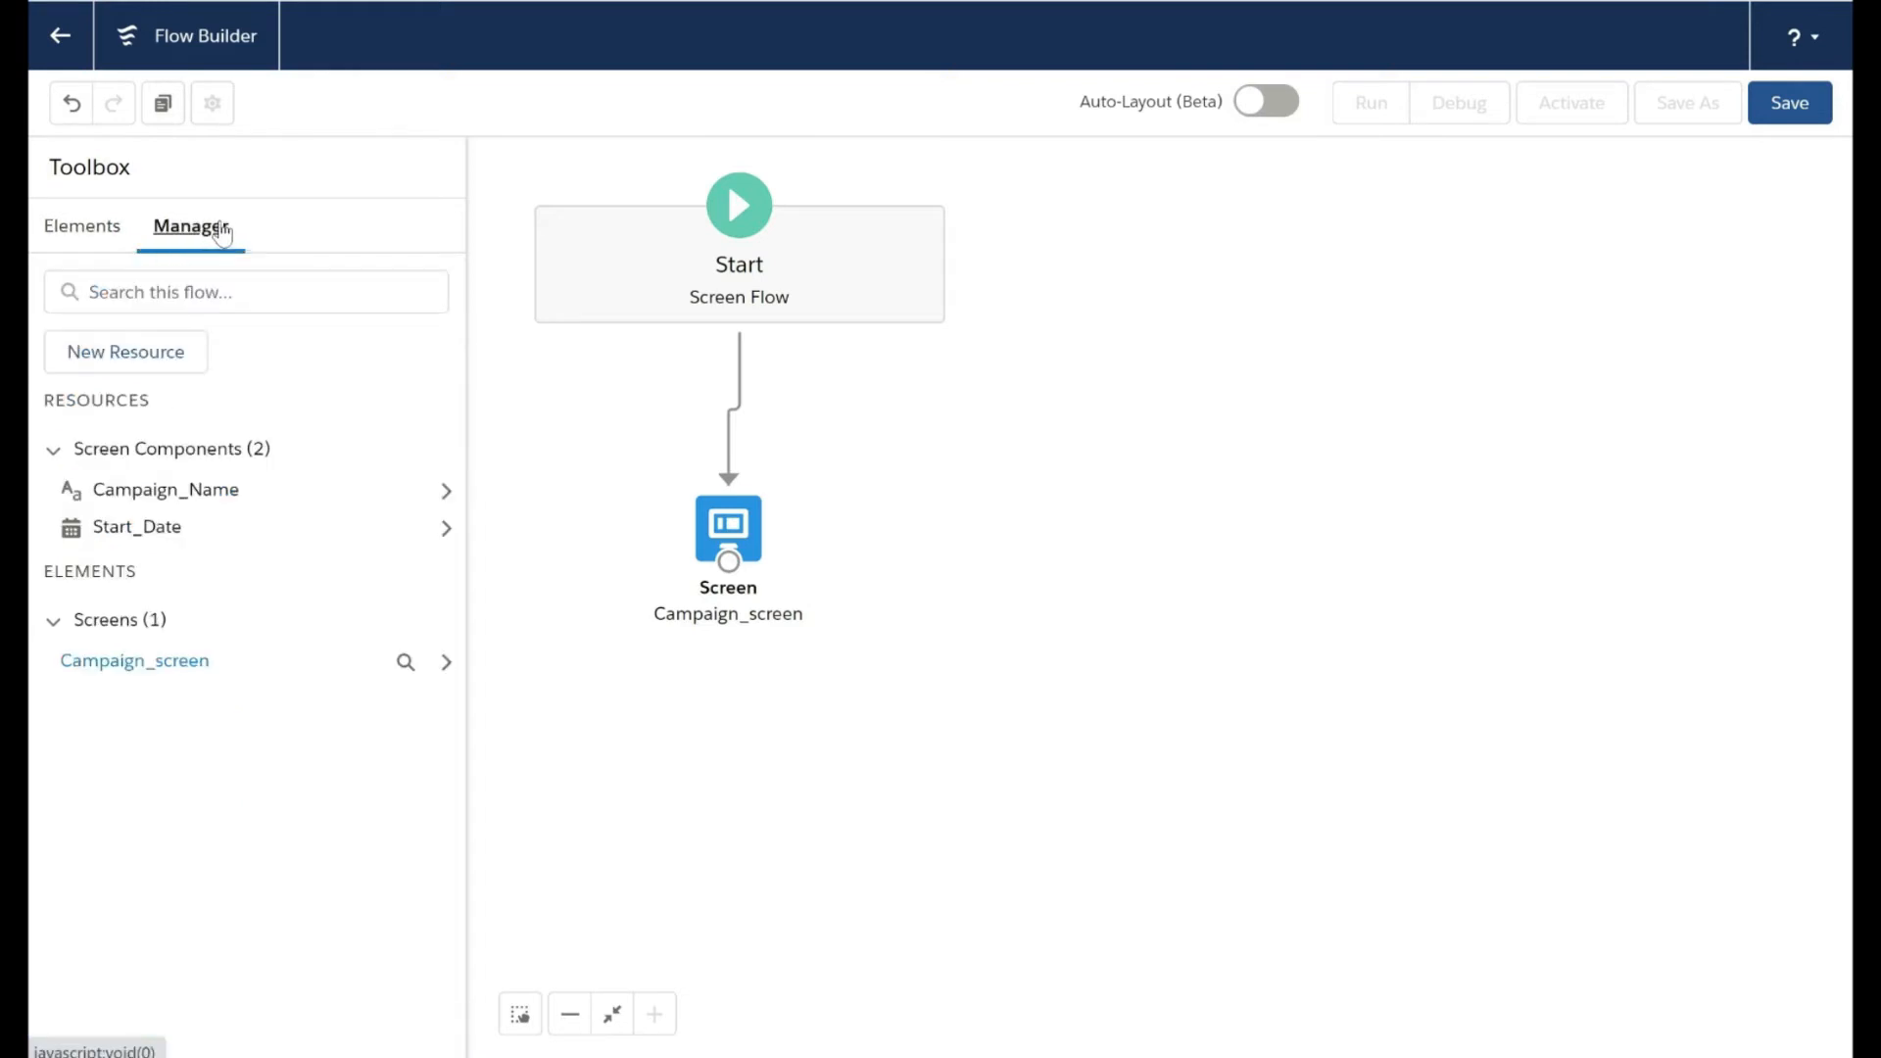
{"action": "left_click", "coordinate": [155, 345]}
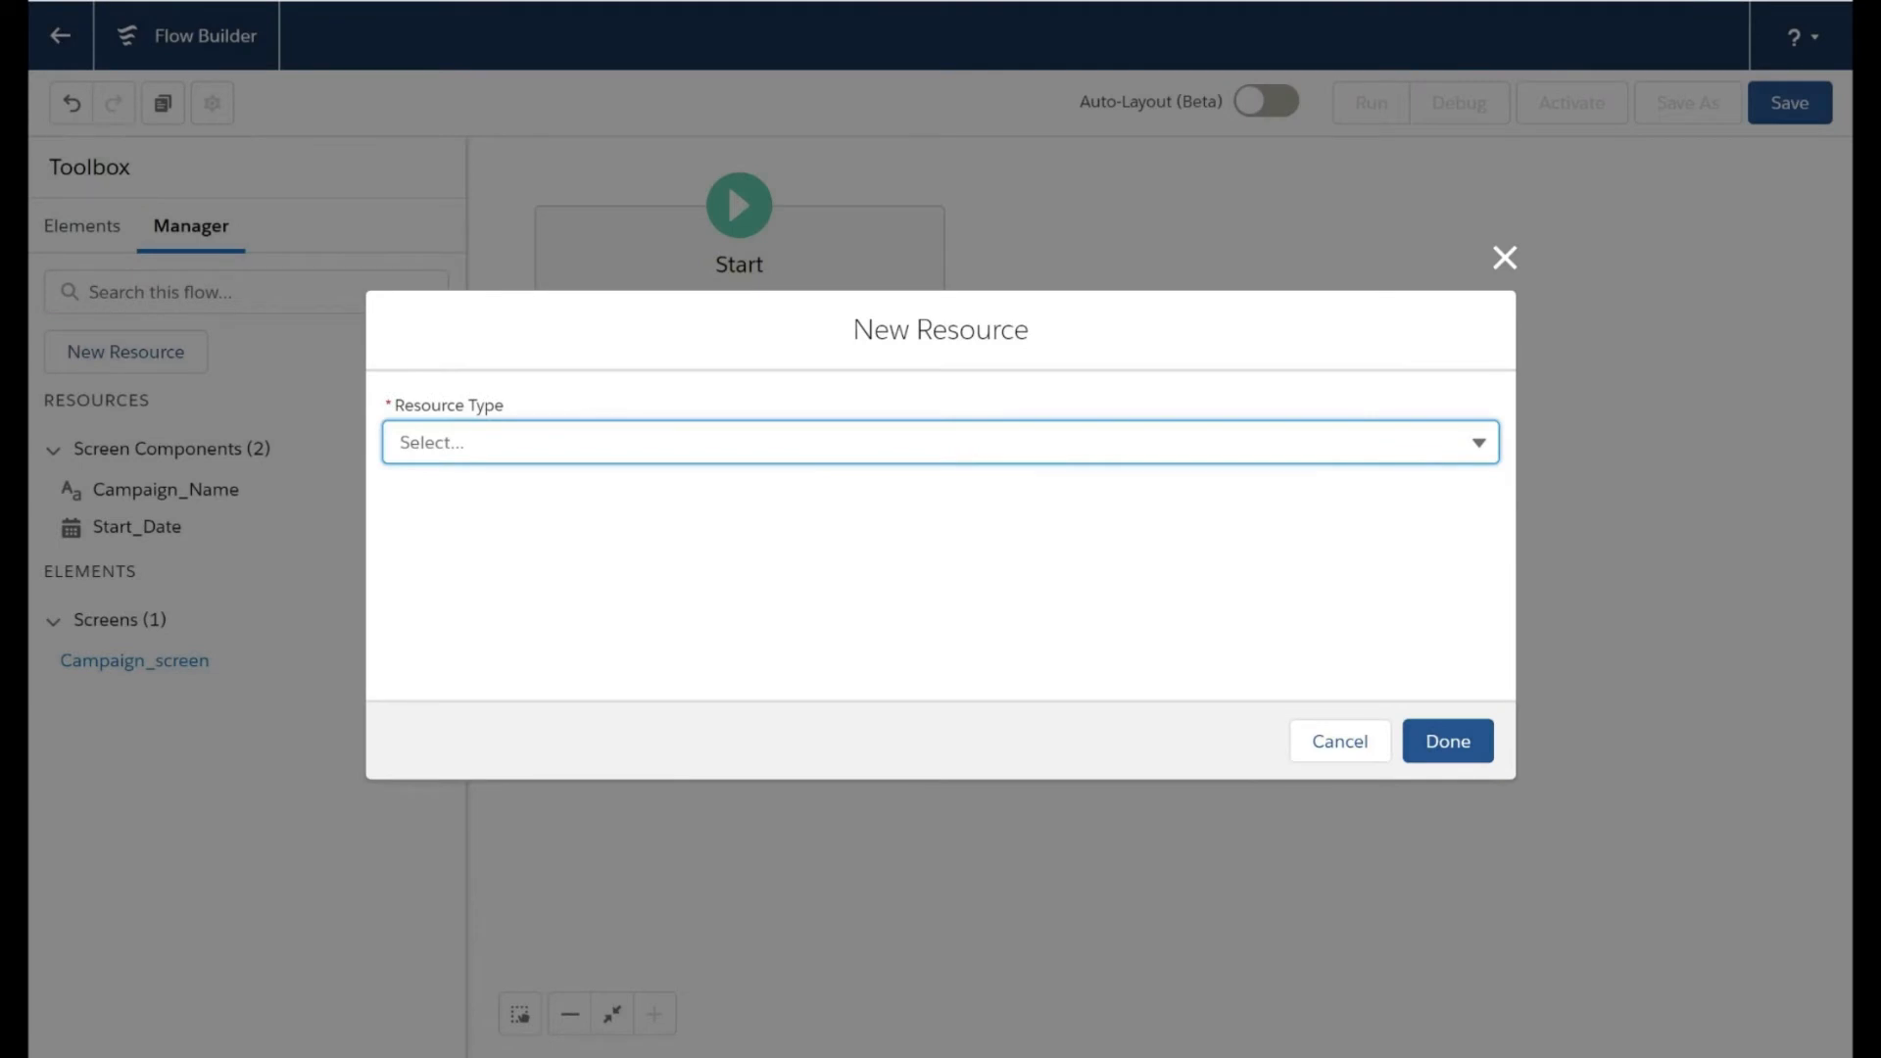
{"action": "left_click", "coordinate": [556, 443]}
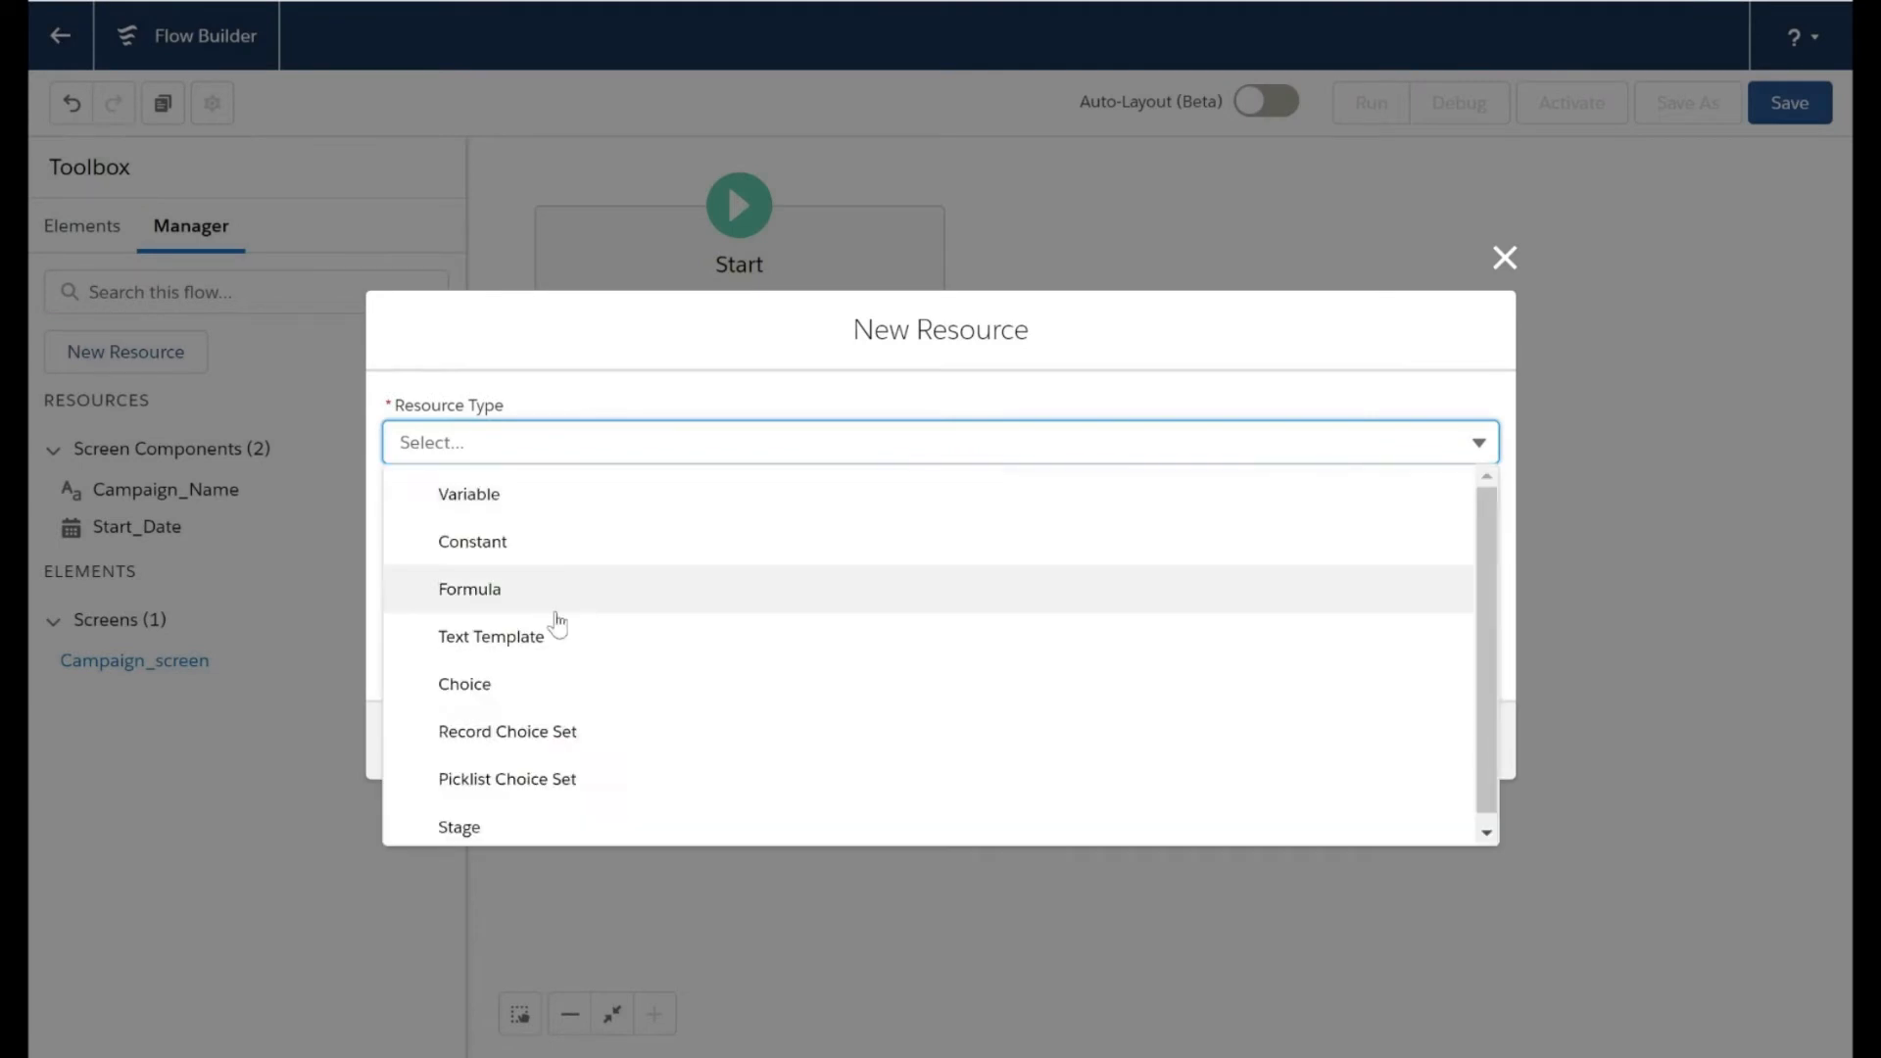
{"action": "left_click", "coordinate": [575, 782]}
{"action": "left_click", "coordinate": [549, 501]}
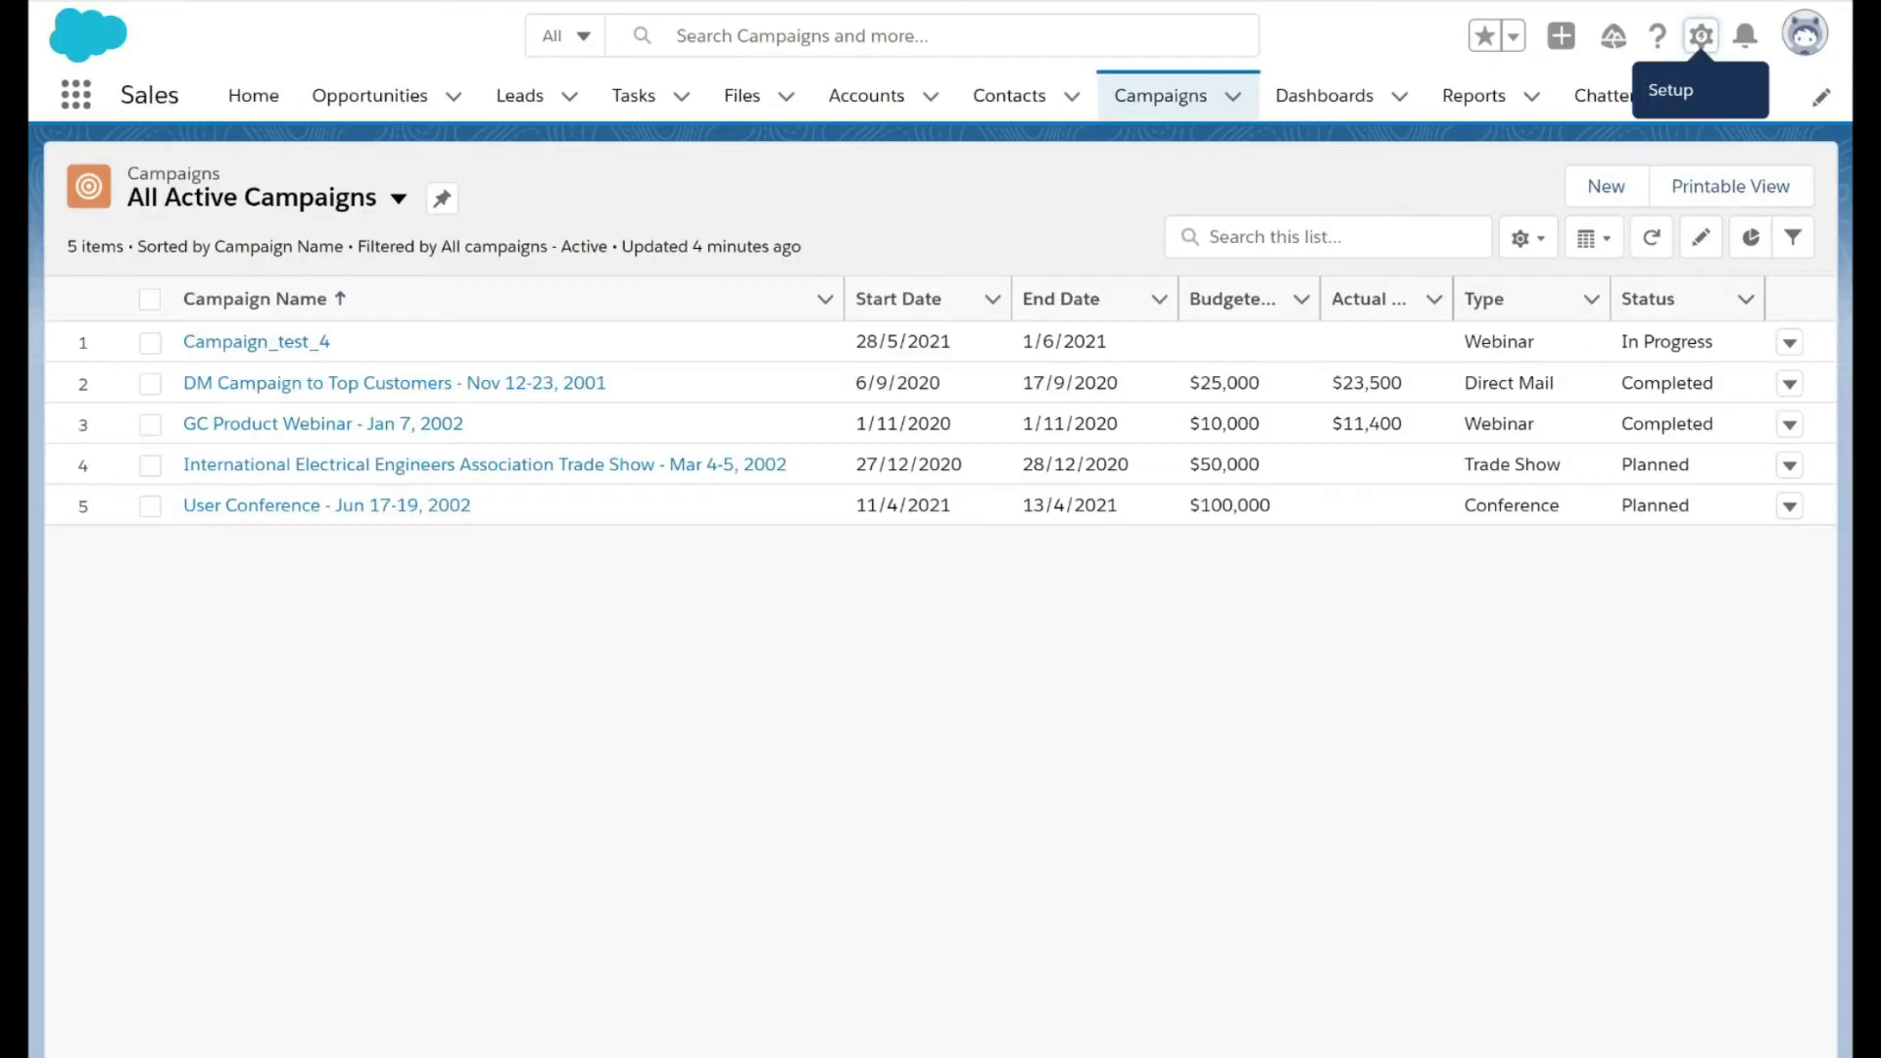
Step: Switch to the Campaigns list in Salesforce Sales and open a new campaign form to examine its Status picklist
{"action": "left_click", "coordinate": [1613, 191]}
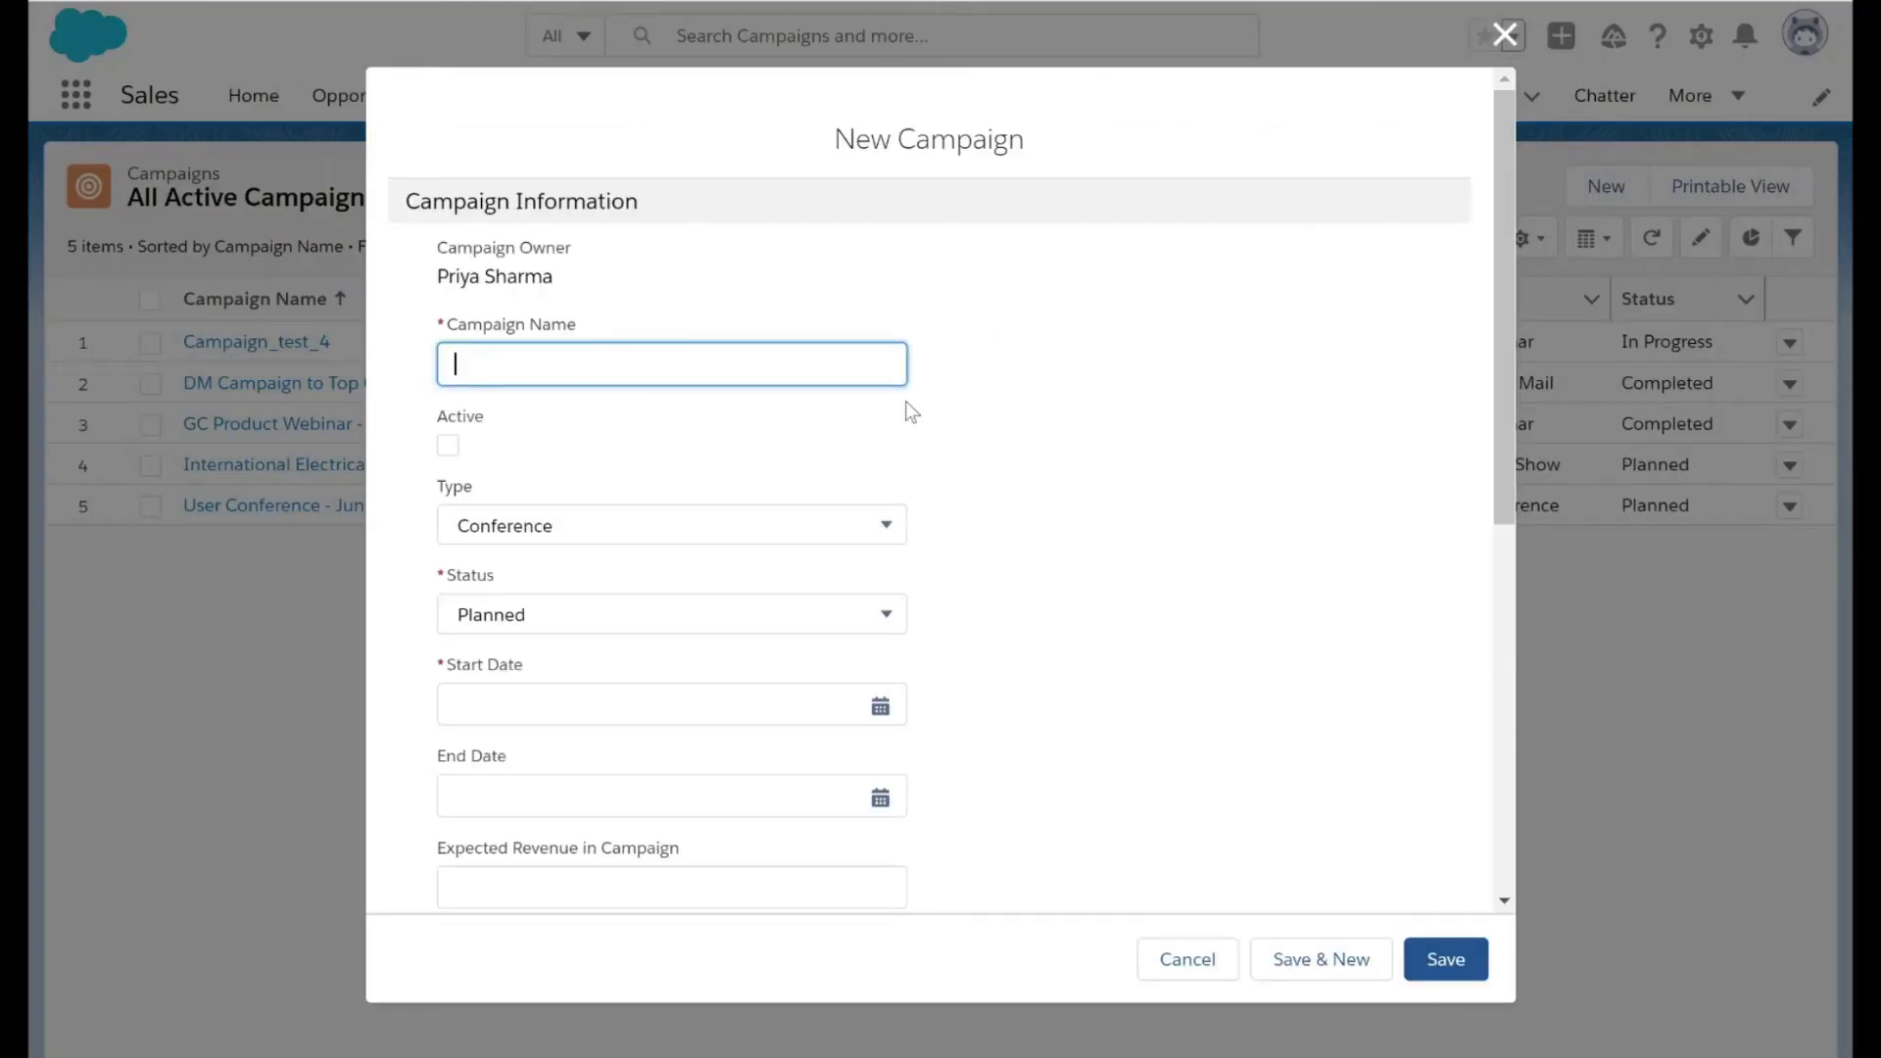
{"action": "scroll", "coordinate": [723, 471], "scroll_direction": "down", "scroll_amount": 2}
{"action": "left_click", "coordinate": [725, 473]}
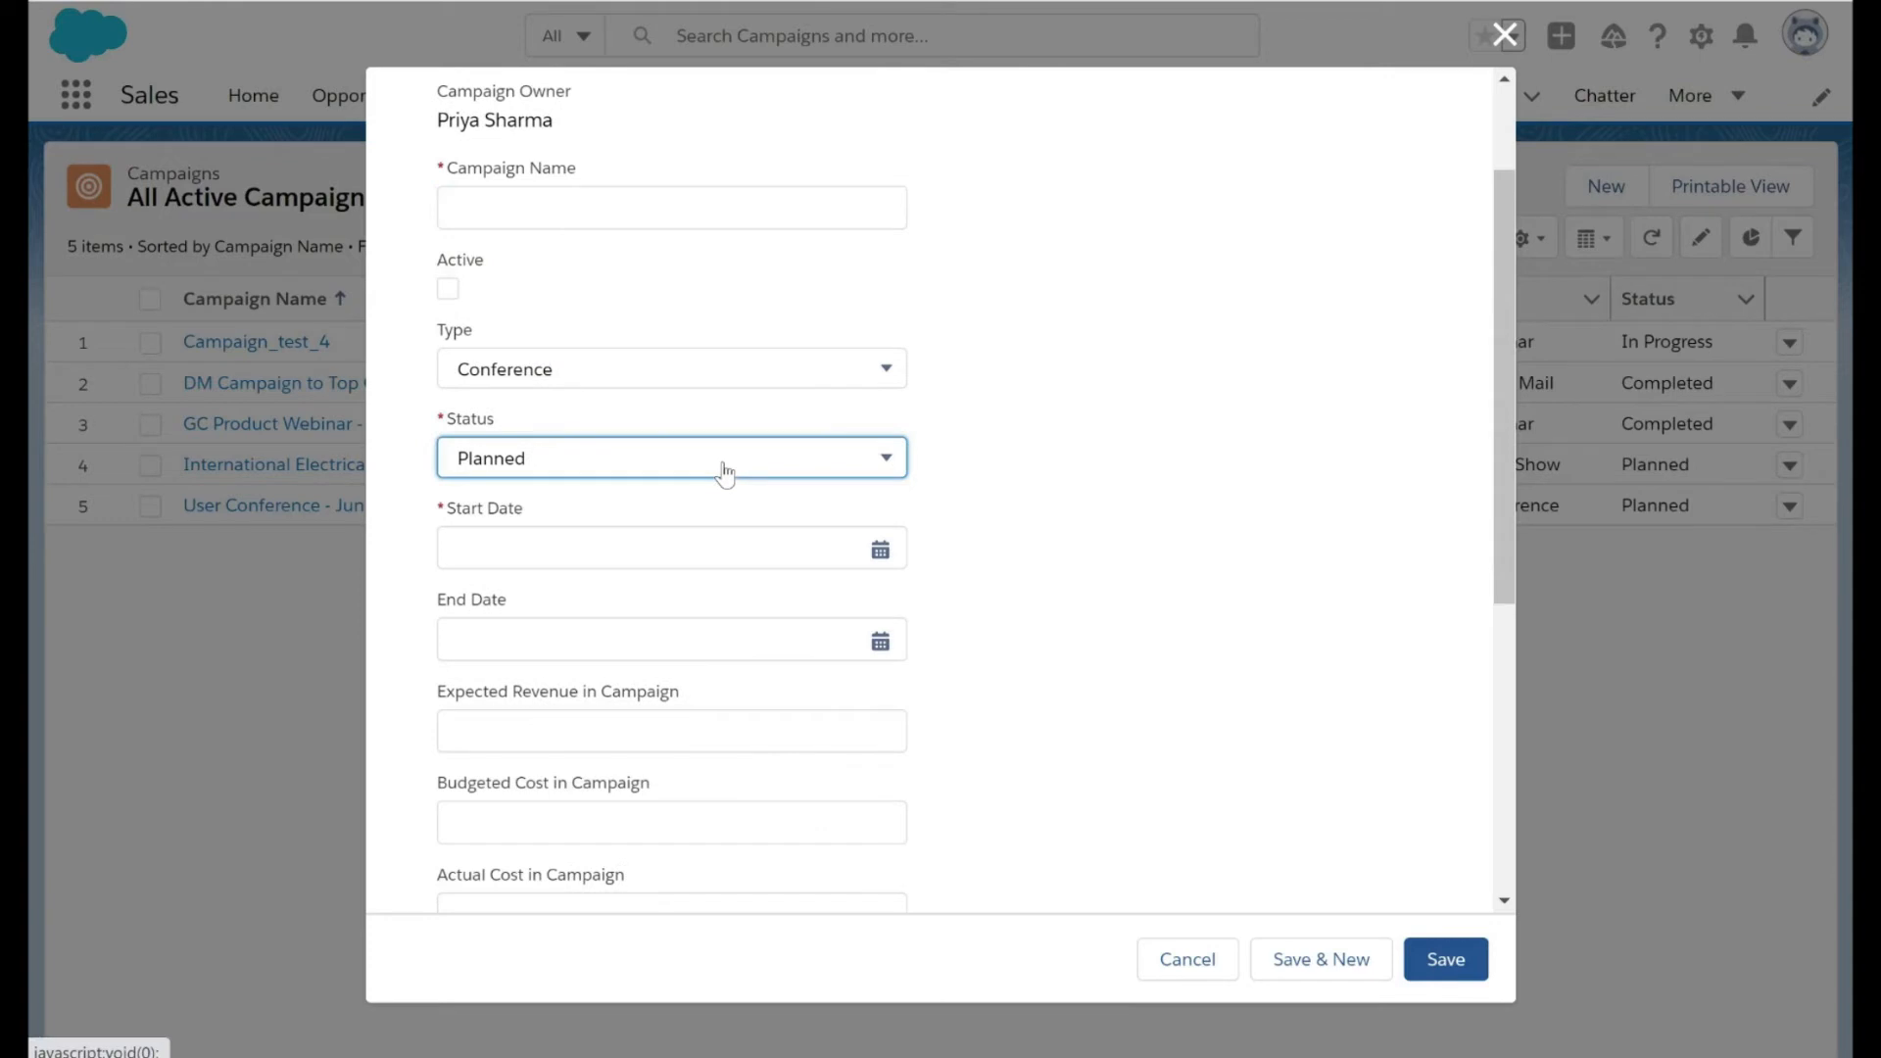
{"action": "left_click", "coordinate": [726, 473]}
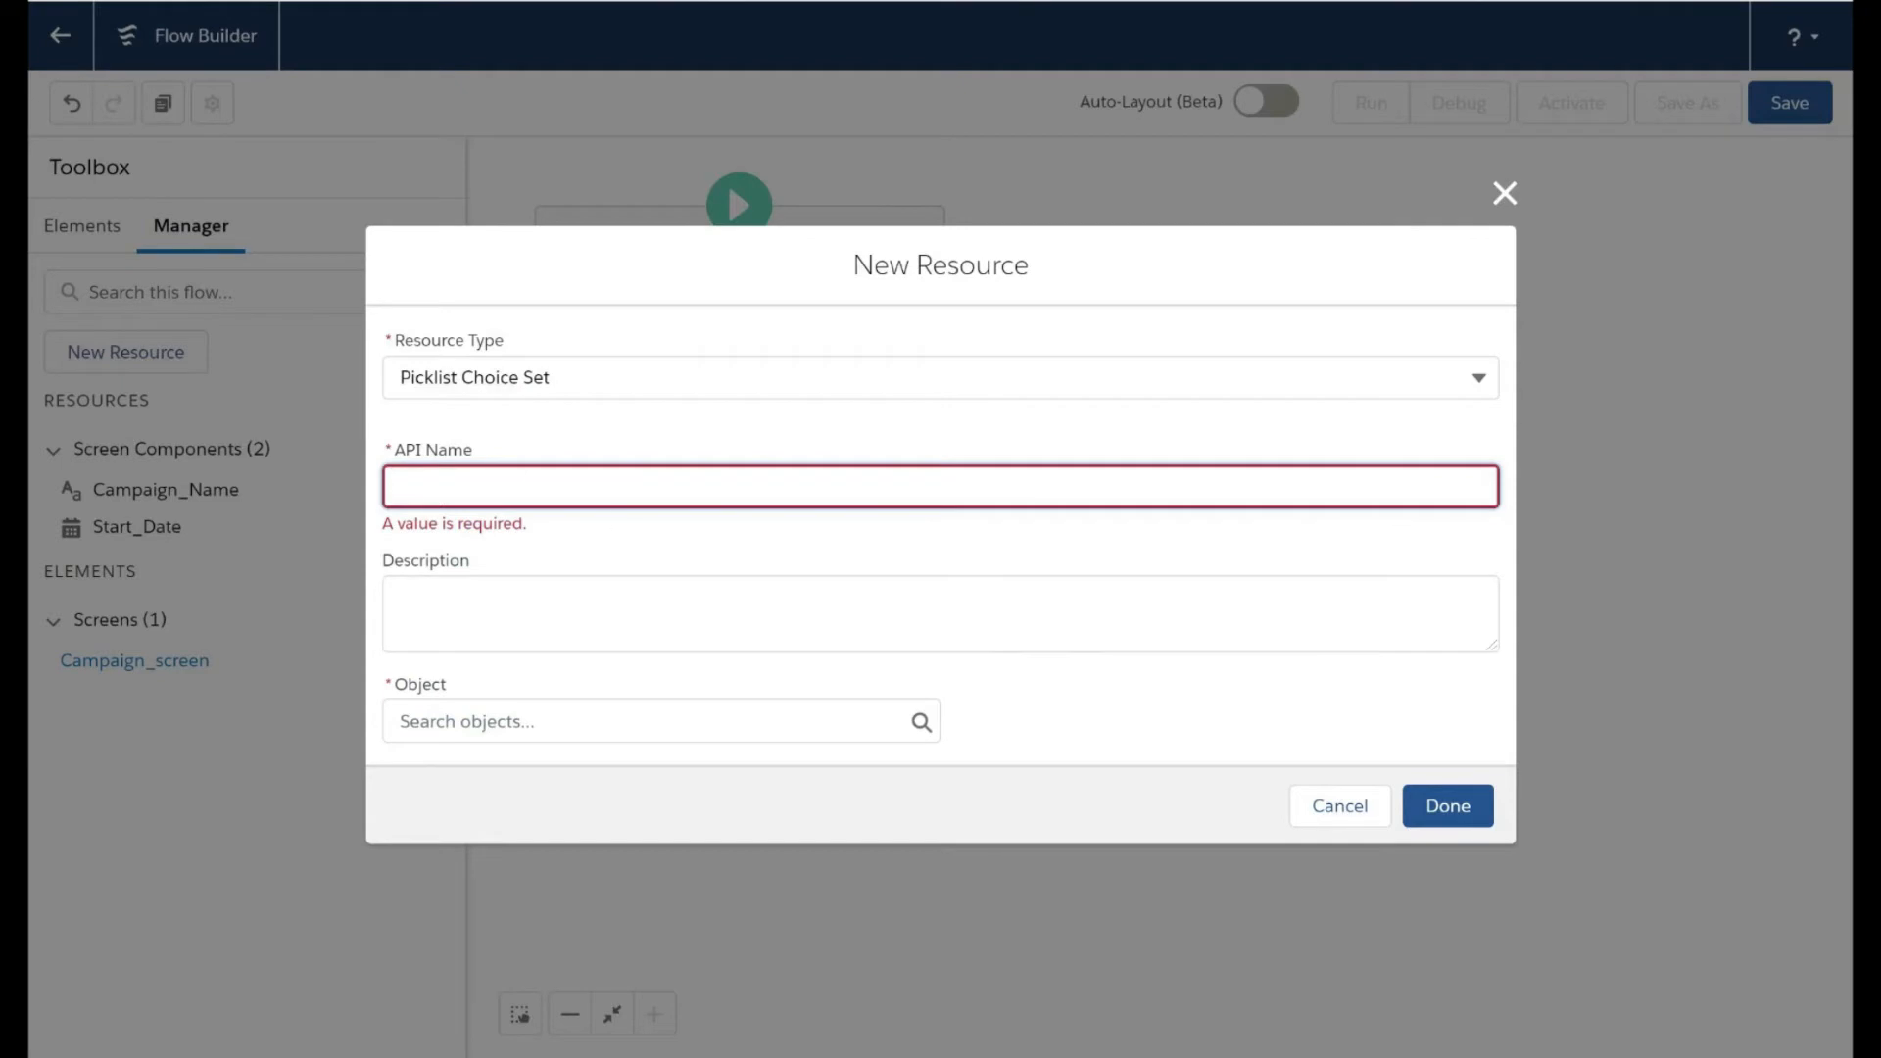
Step: Back in Flow Builder, give the choice set the API name Status_values and choose Campaign as its object
{"action": "type", "text": "S"}
{"action": "type", "text": "tatus_values"}
{"action": "key", "text": "Tab"}
{"action": "key", "text": "Tab"}
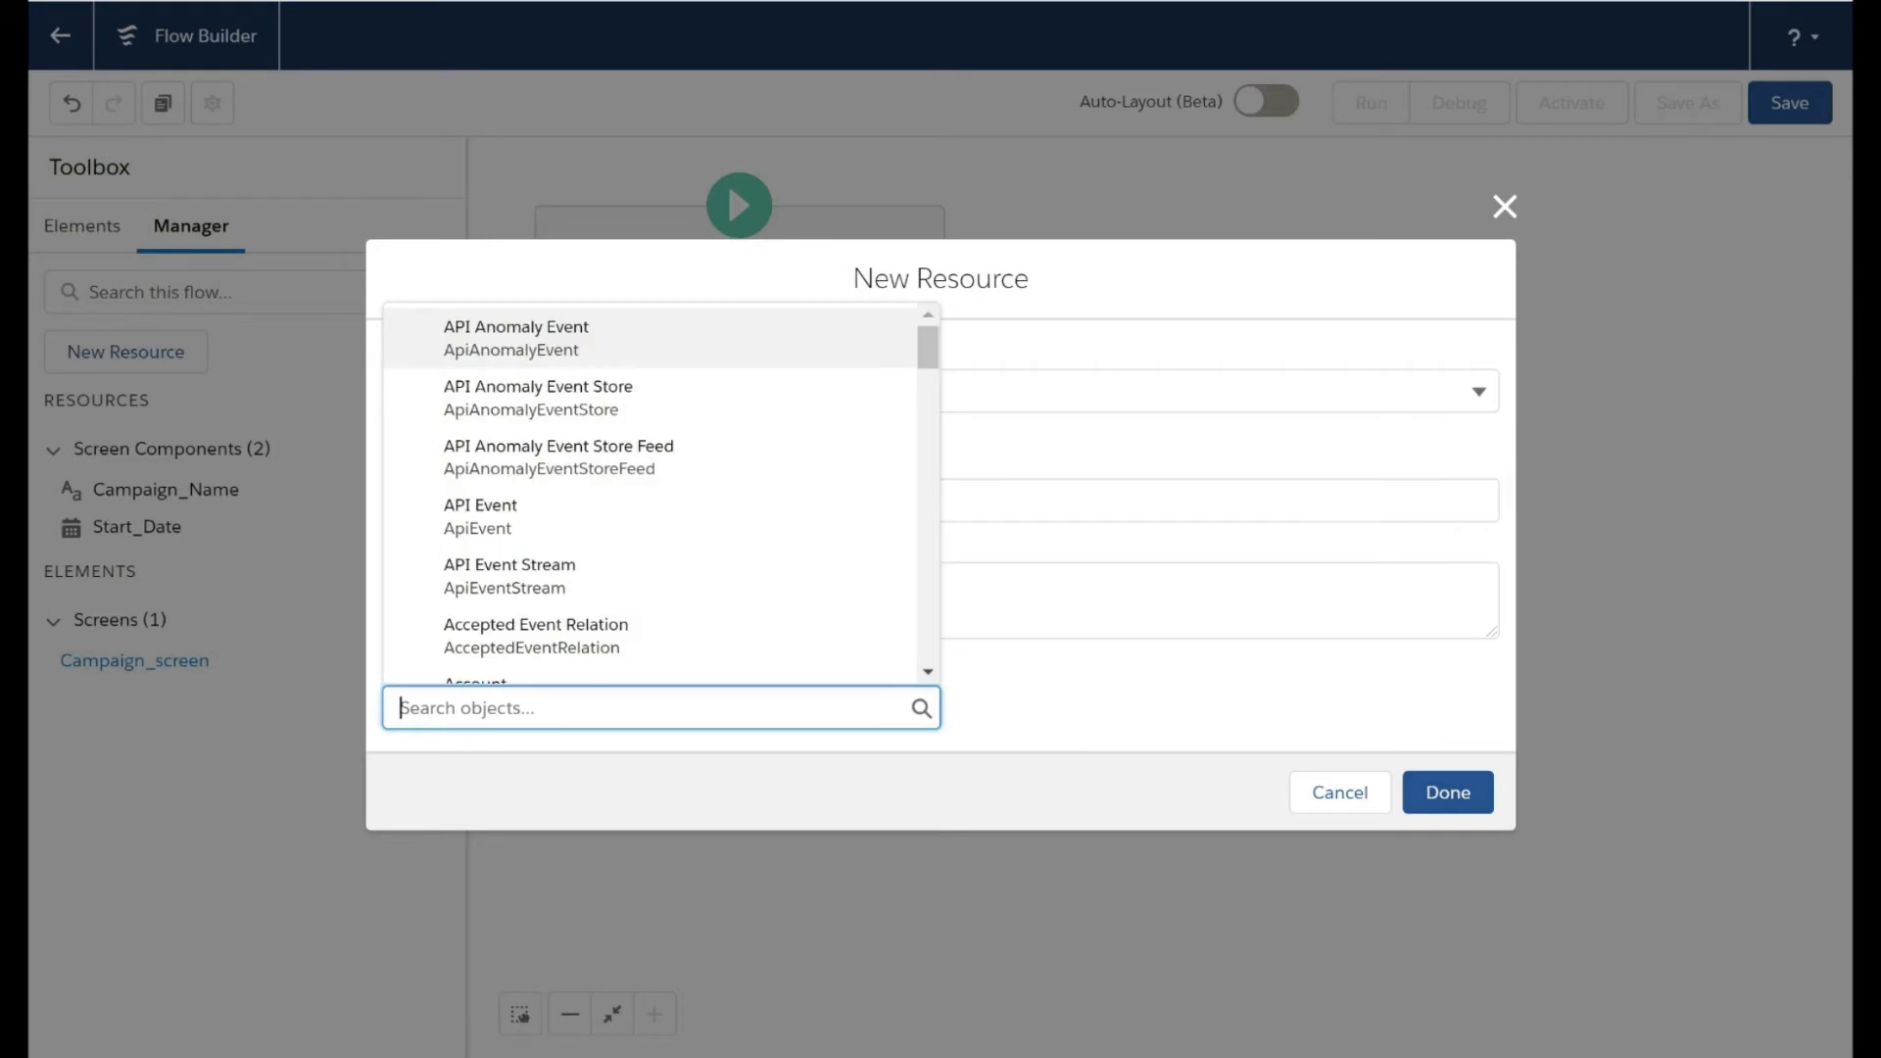
{"action": "type", "text": "campaig"}
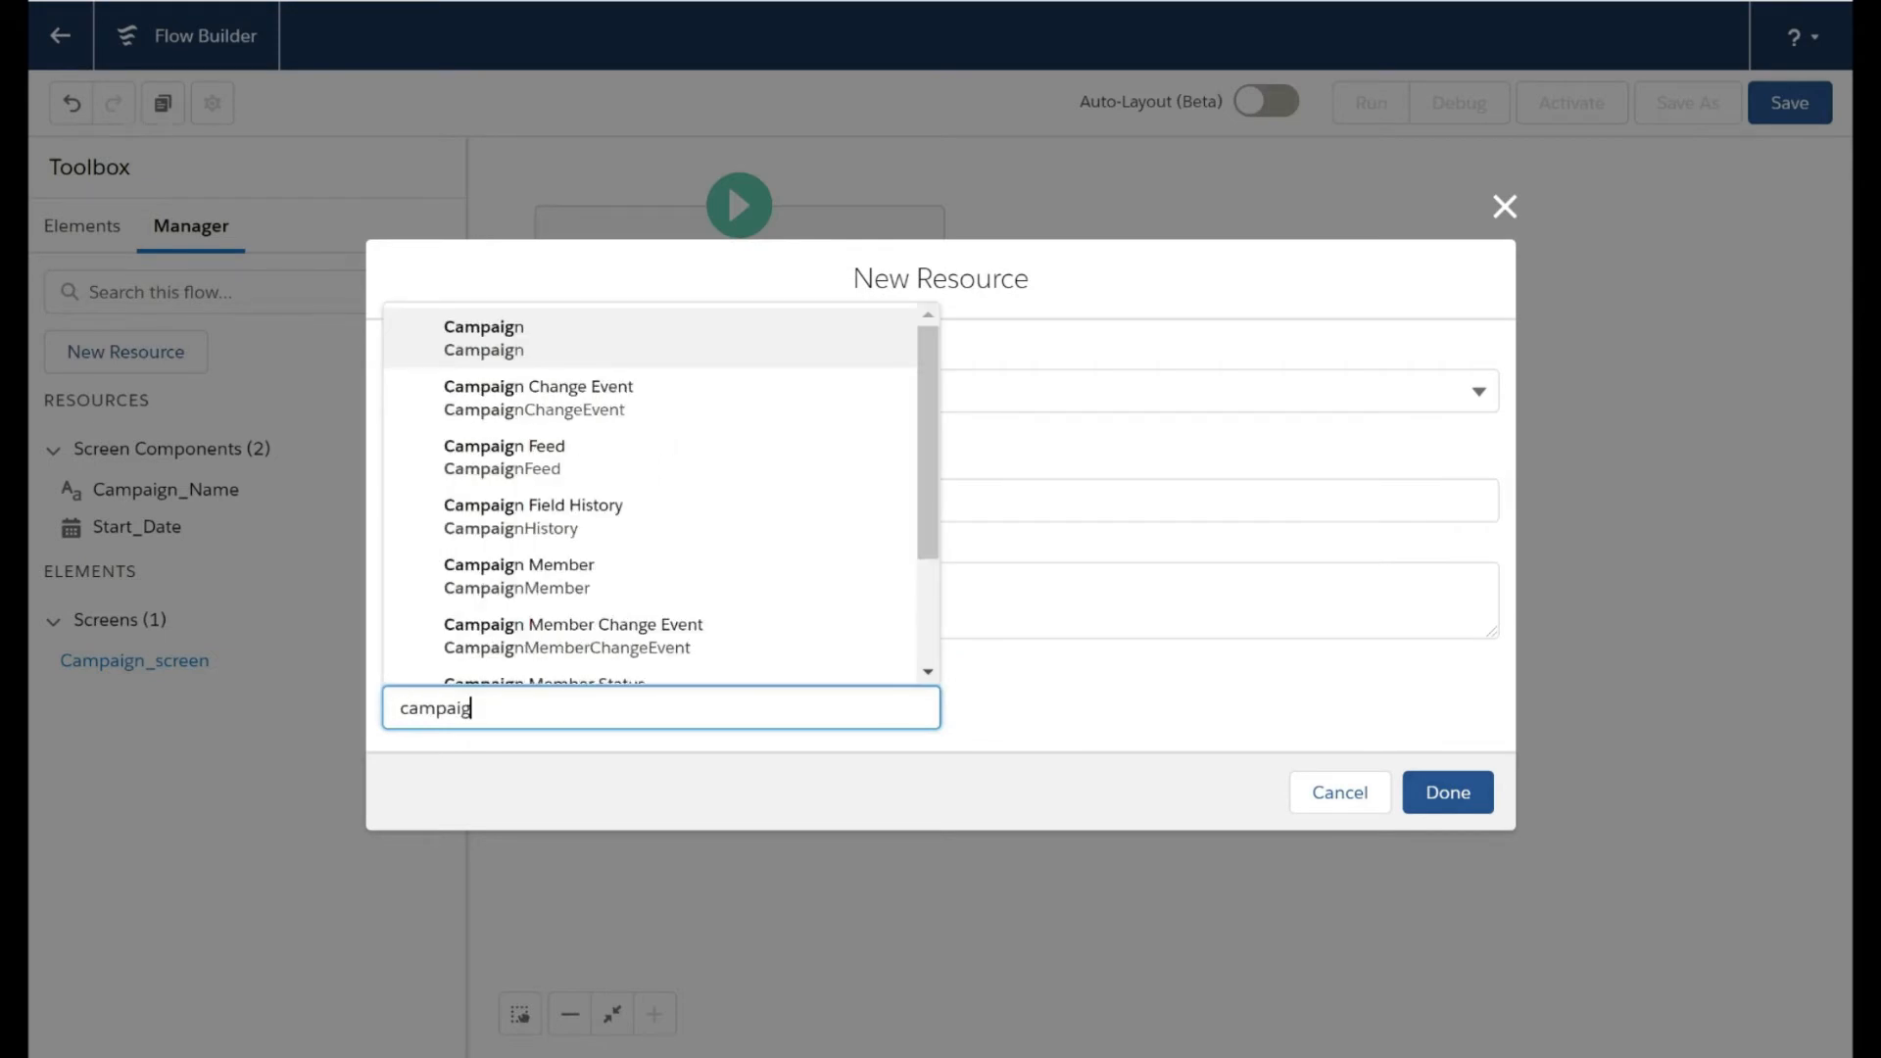
{"action": "key", "text": "Return"}
Step: Set the choice set's data type to Picklist, field to Status and sort order to Ascending, and save the resource
{"action": "left_click", "coordinate": [659, 708]}
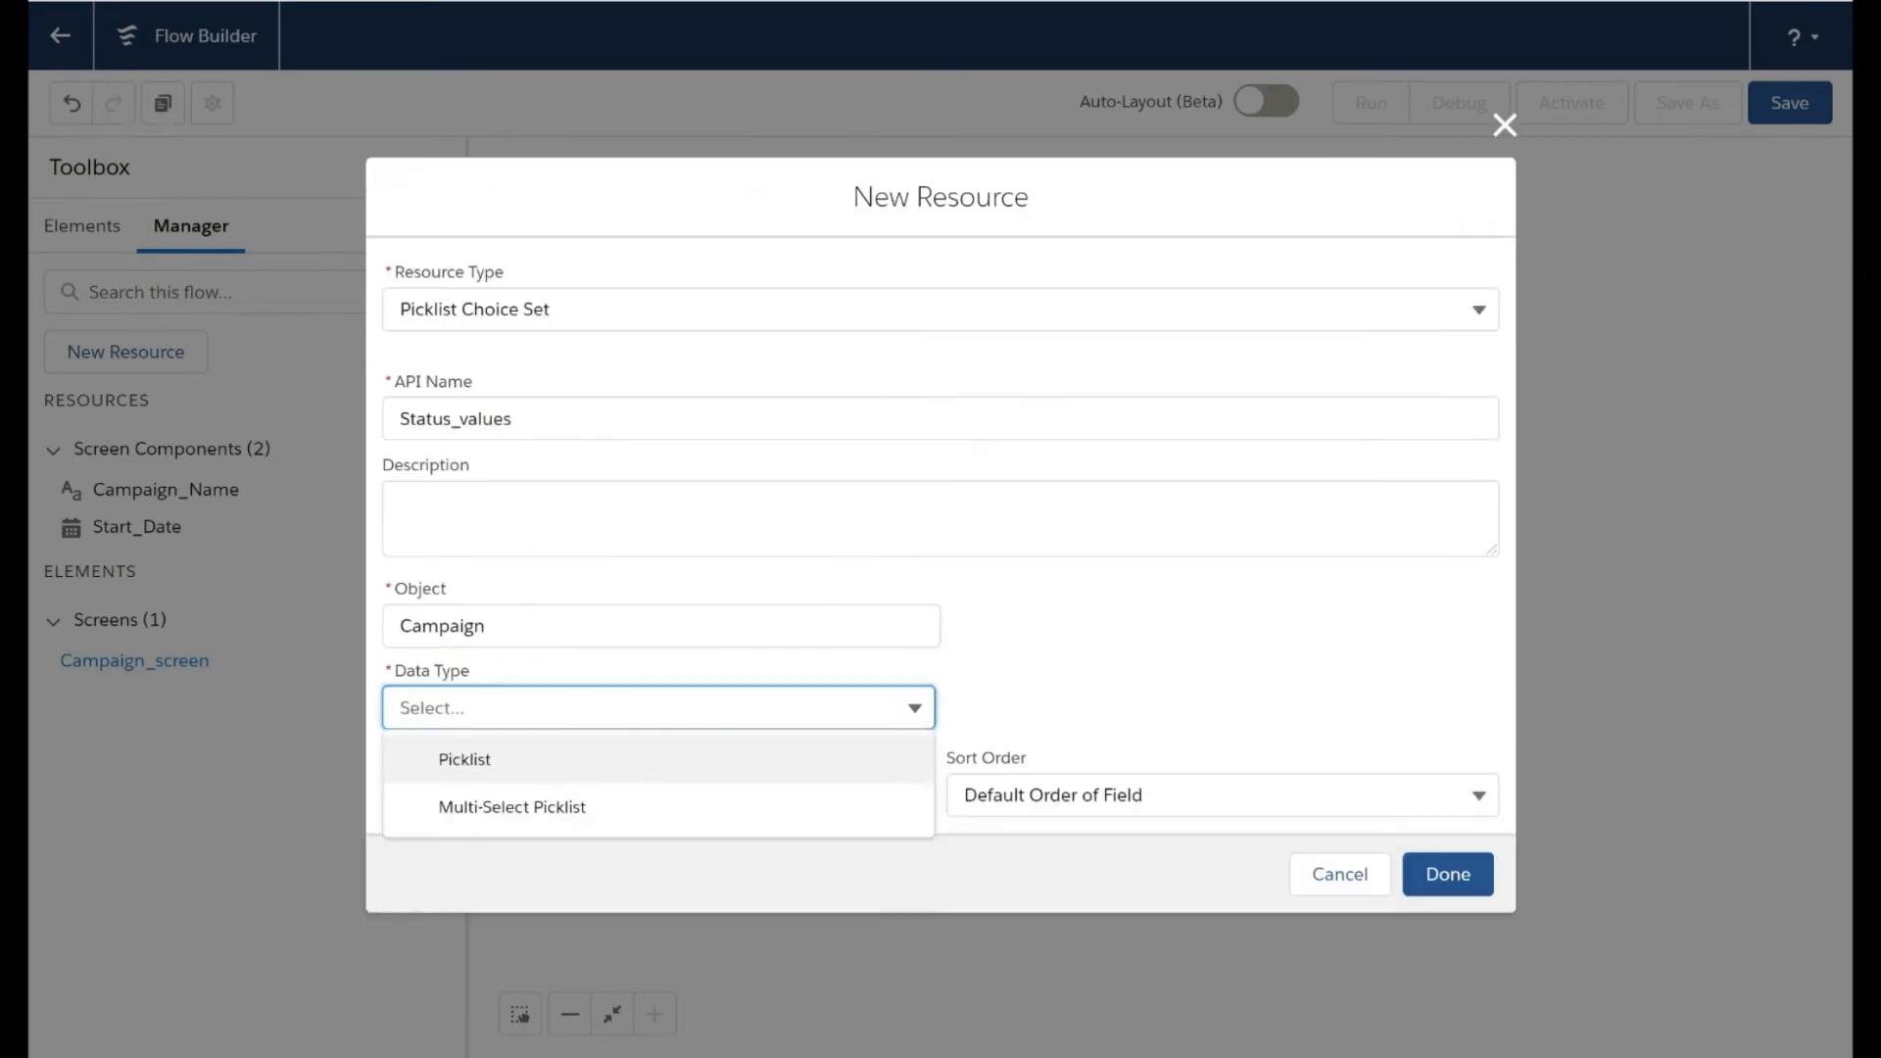
{"action": "left_click", "coordinate": [604, 761]}
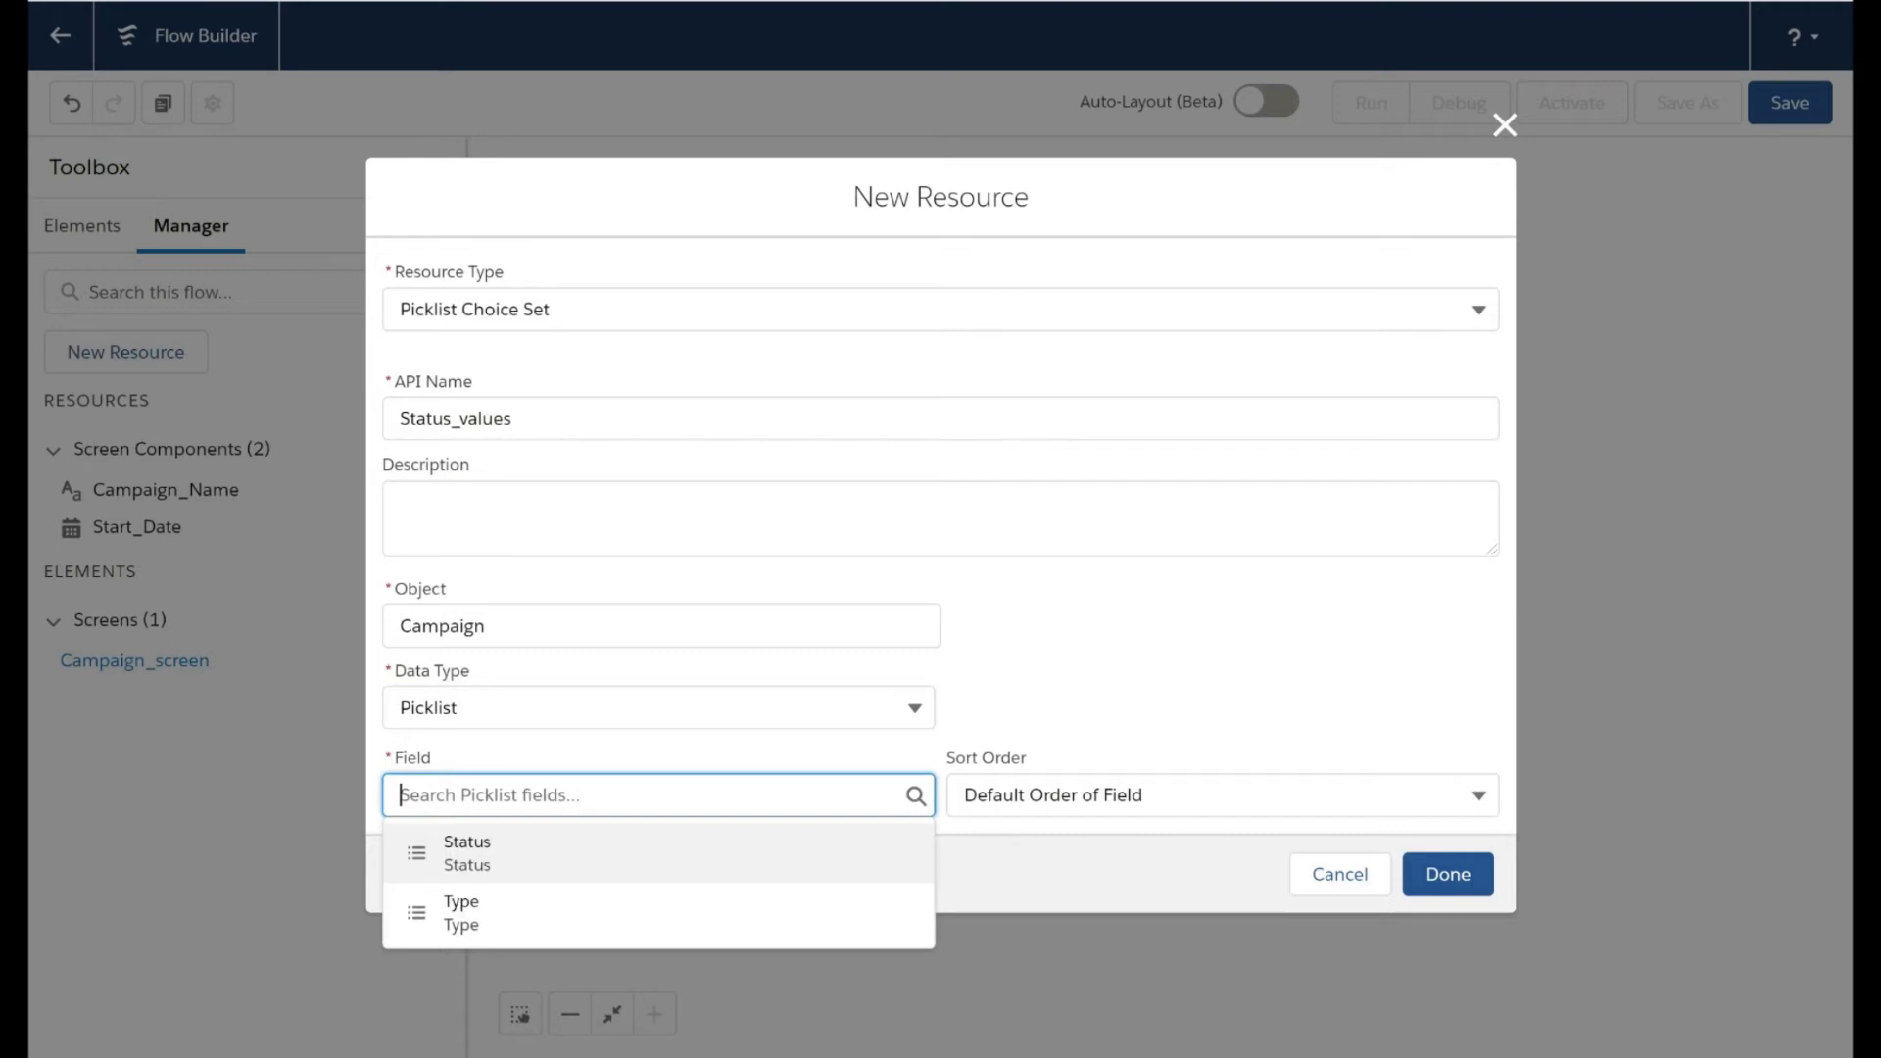
{"action": "left_click", "coordinate": [591, 862]}
{"action": "left_click", "coordinate": [1222, 796]}
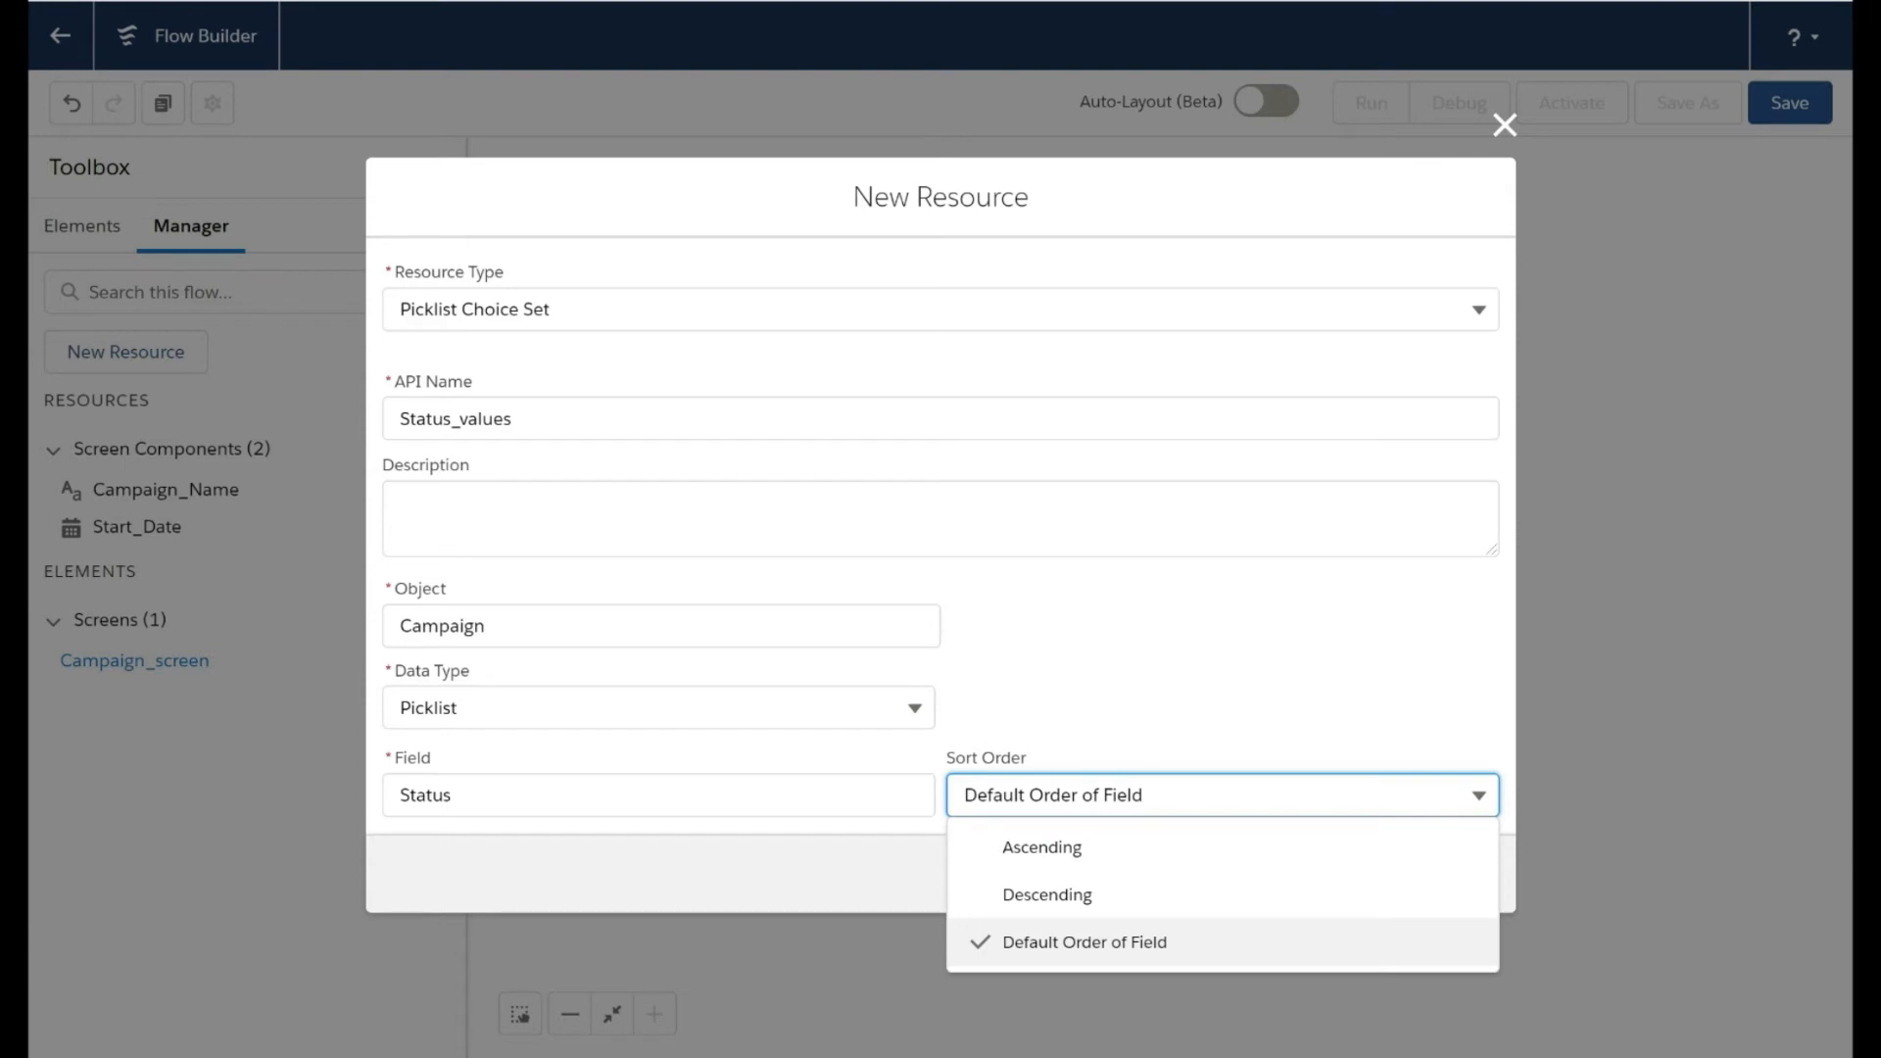
{"action": "left_click", "coordinate": [1298, 846]}
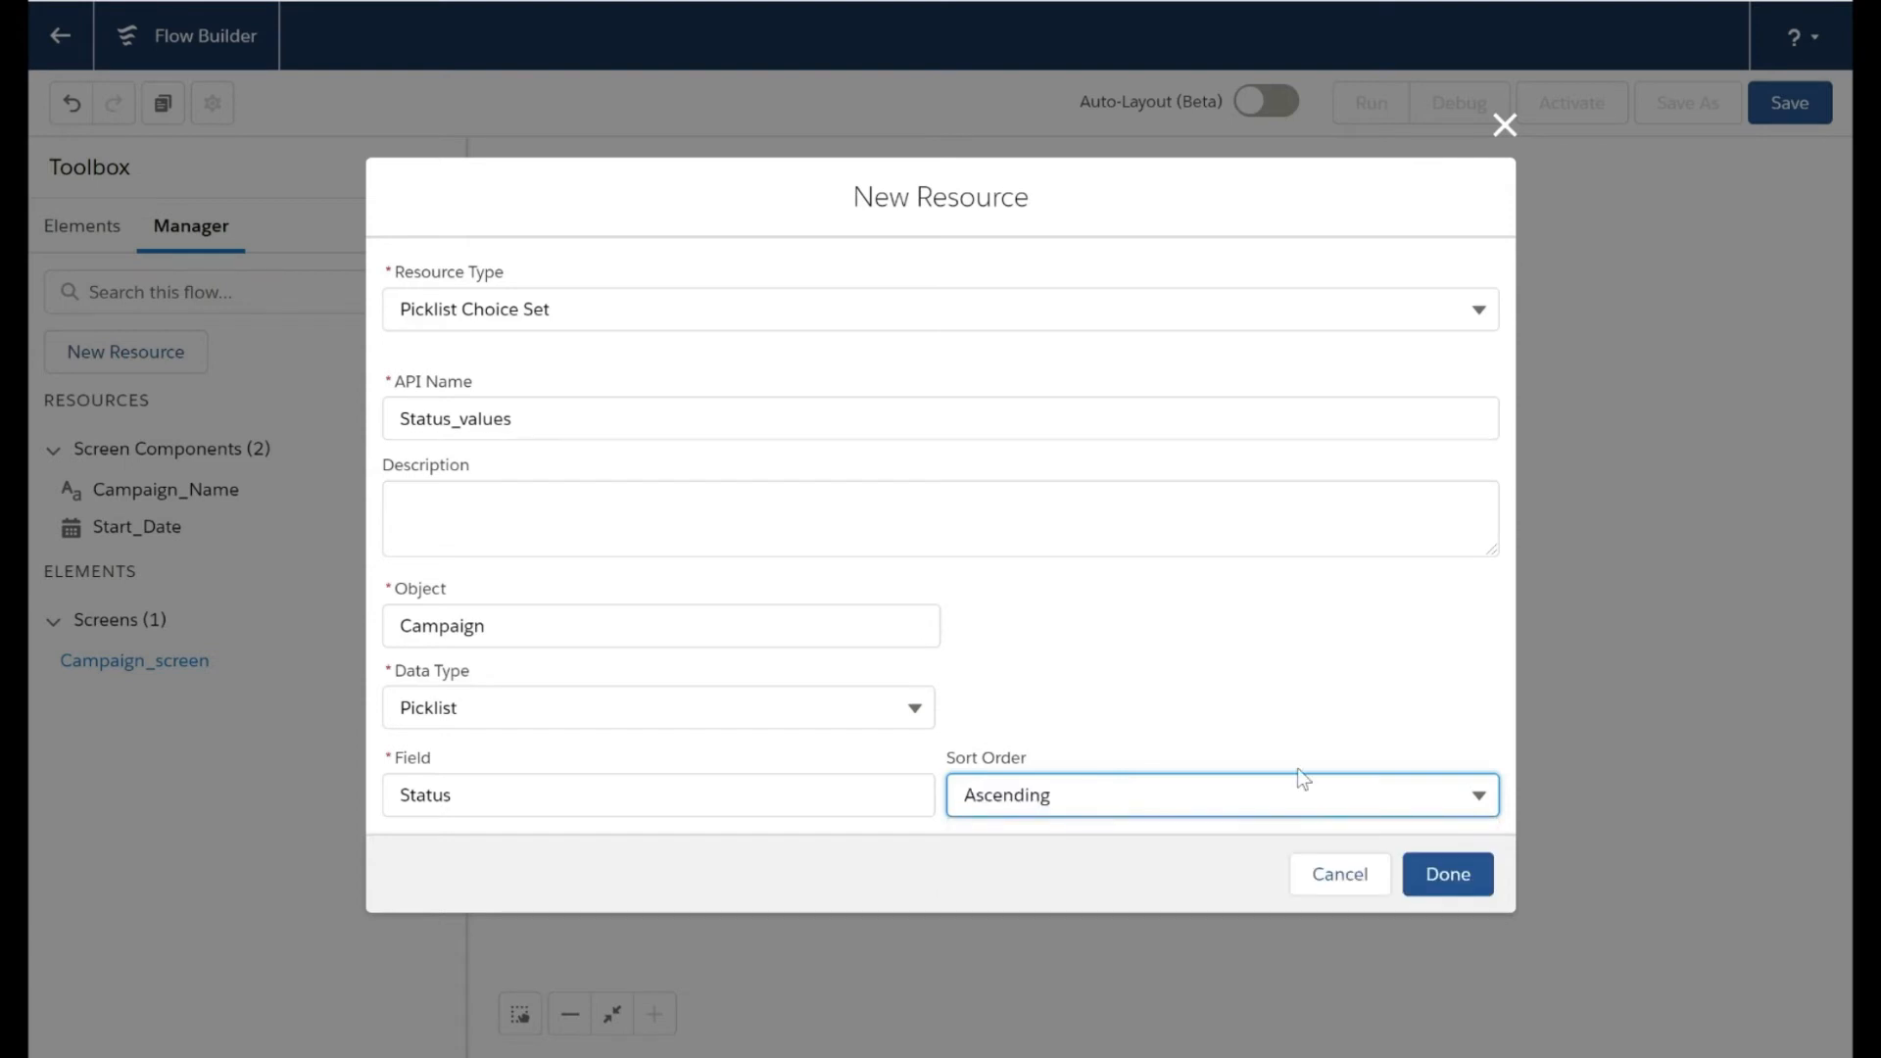
{"action": "left_click", "coordinate": [1467, 883]}
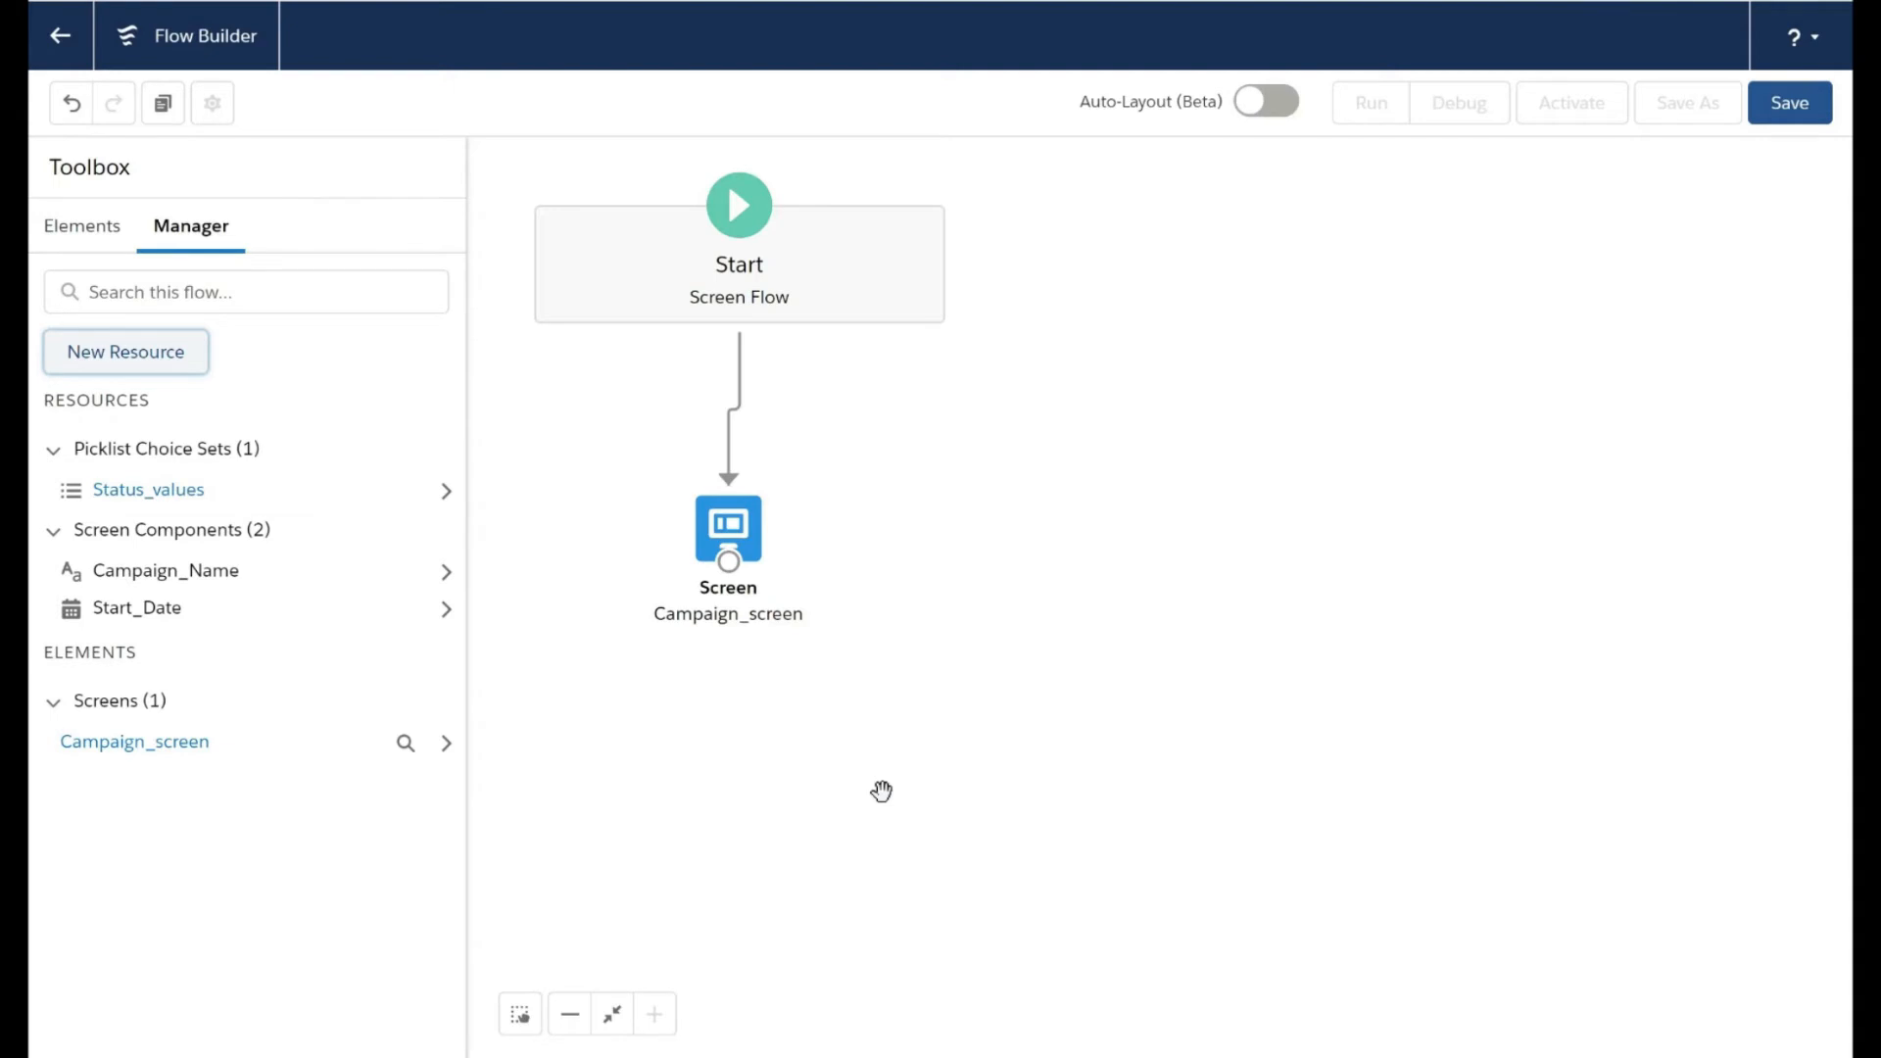
Step: Add a second Screen element to the flow and label it Campaign_screen_2
{"action": "left_click", "coordinate": [82, 225]}
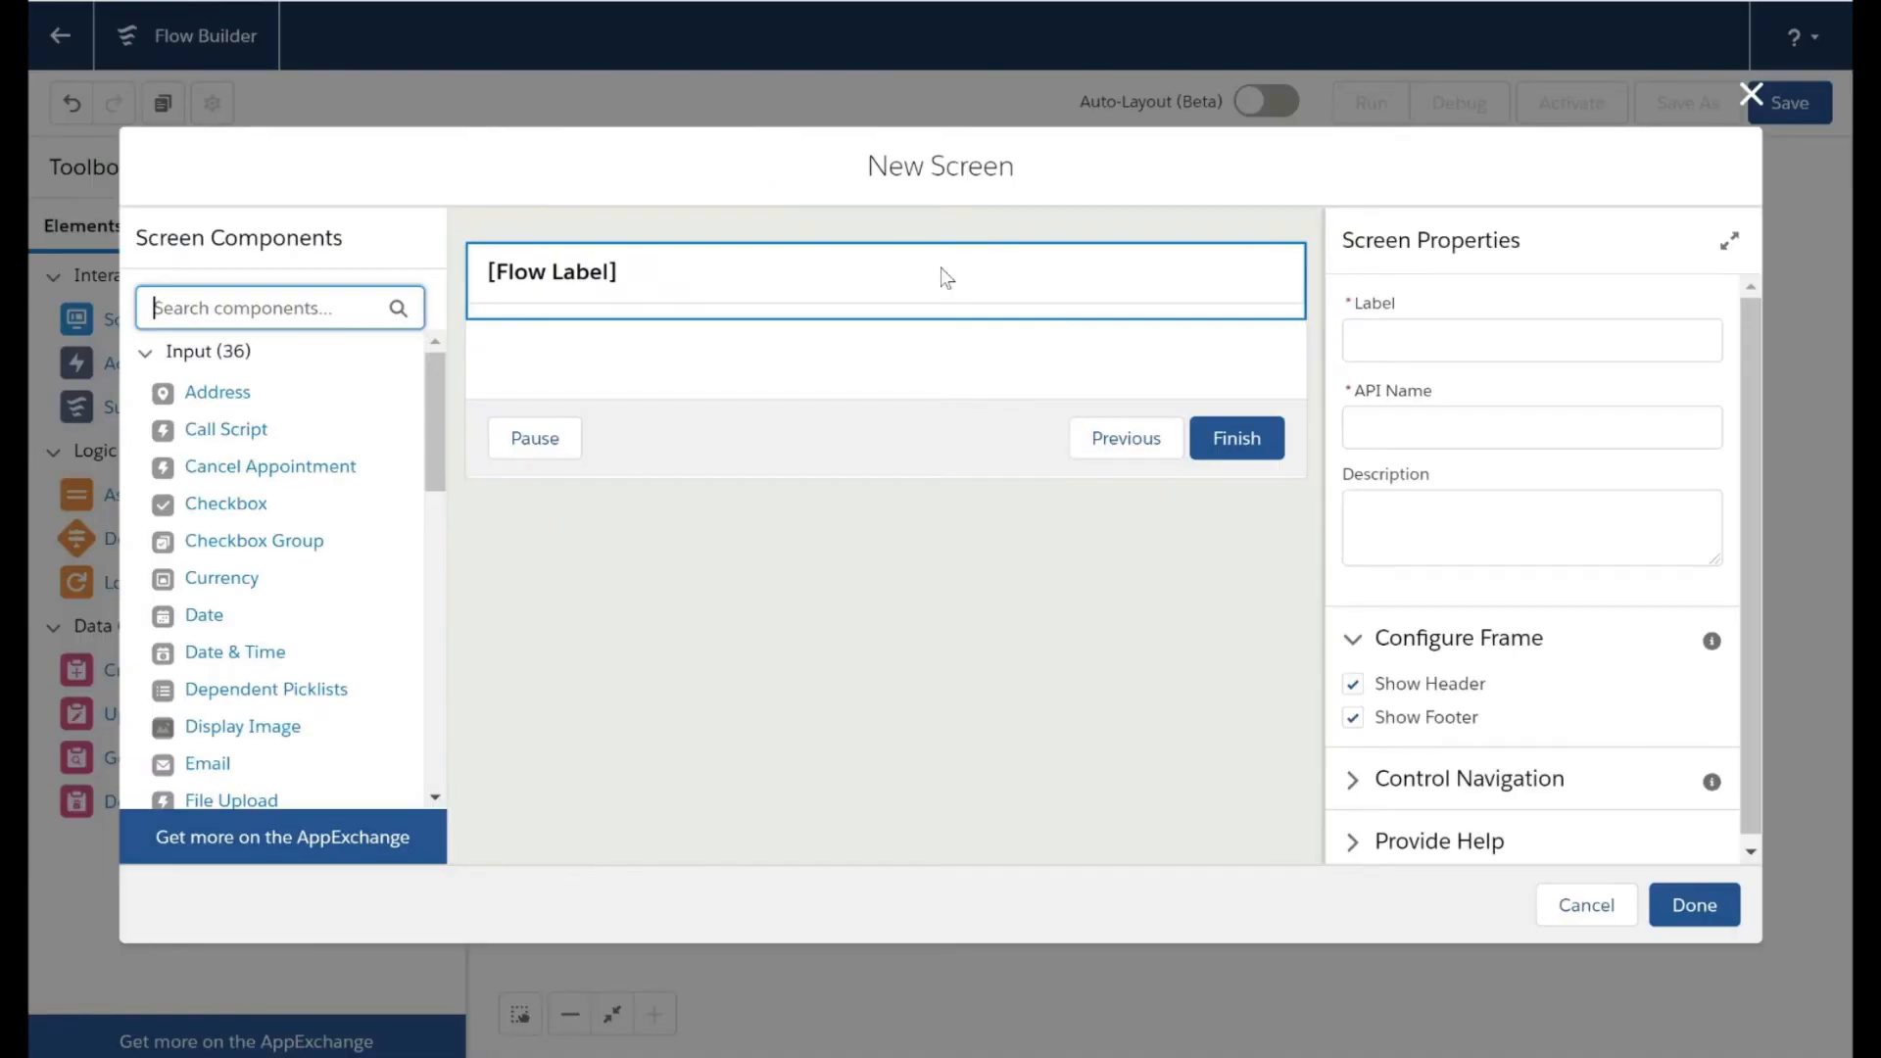
{"action": "left_click", "coordinate": [1428, 340]}
{"action": "type", "text": "Camapig"}
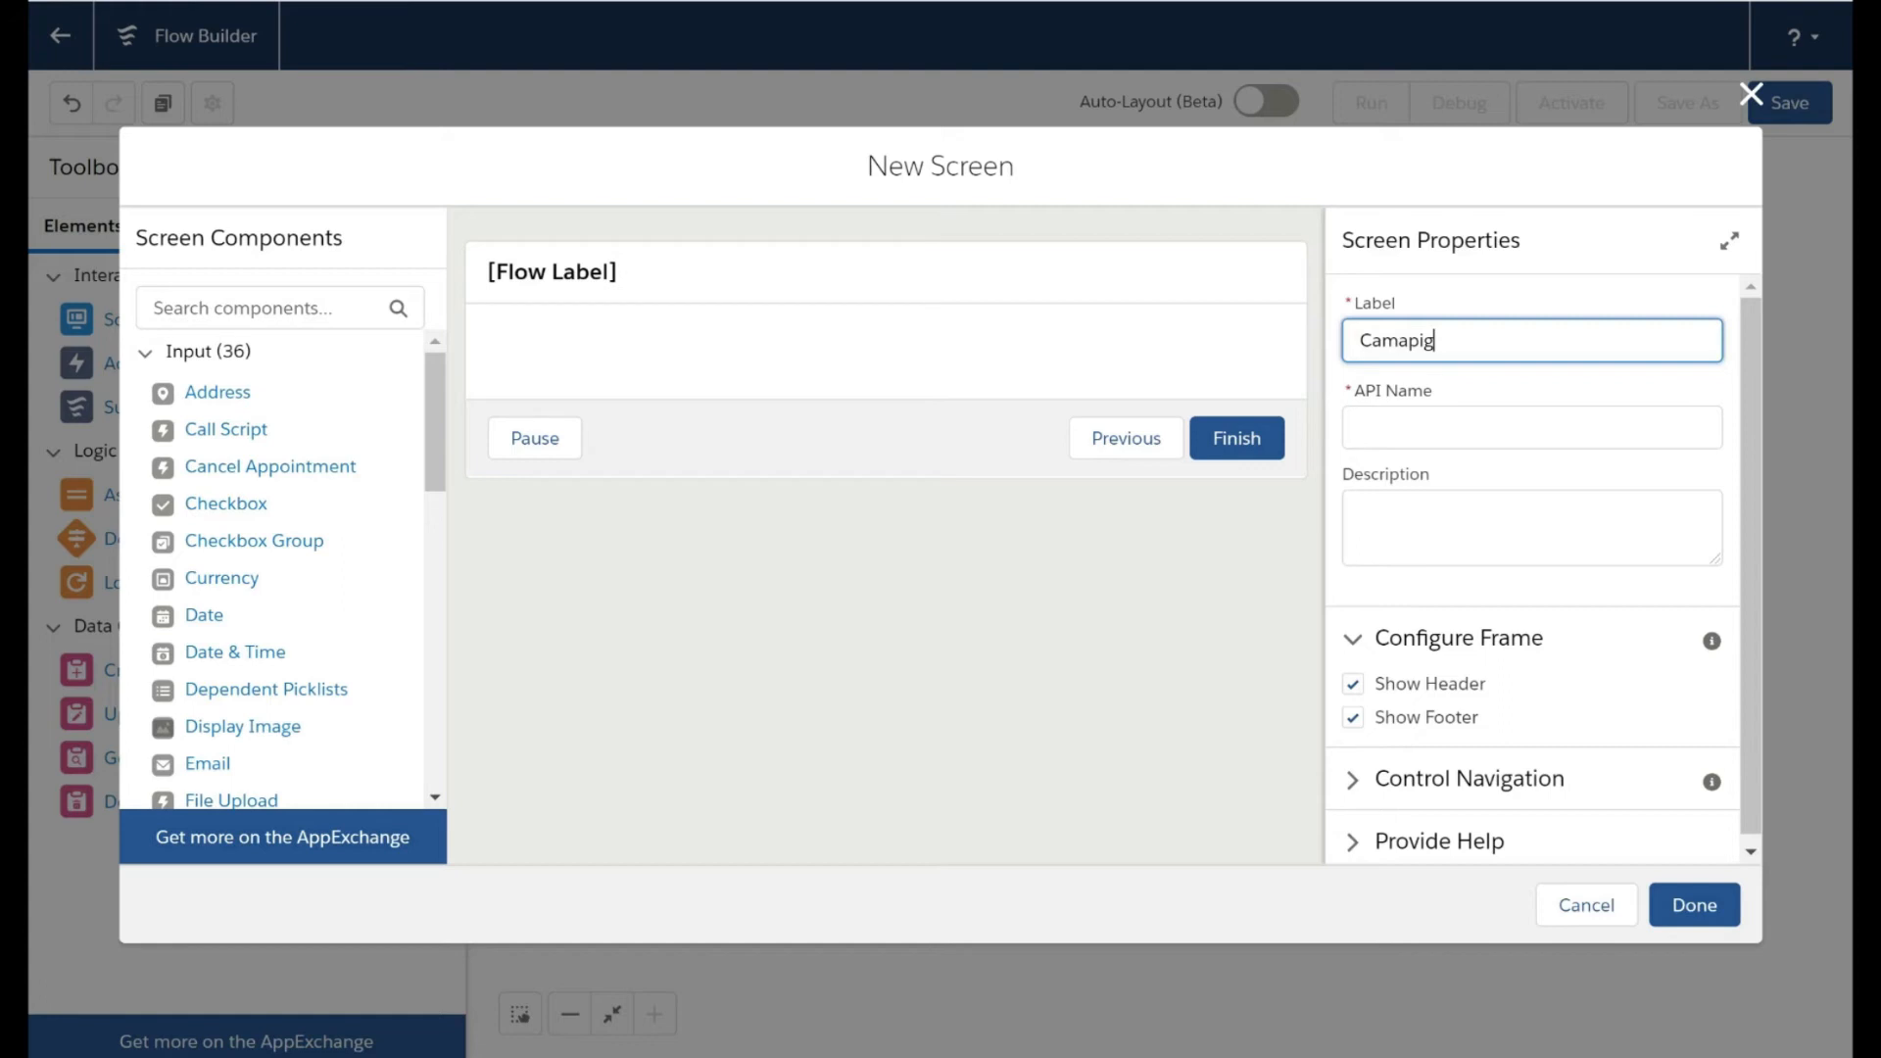
{"action": "key", "text": "BackSpace"}
{"action": "key", "text": "BackSpace"}
{"action": "key", "text": "BackSpace"}
{"action": "key", "text": "BackSpace"}
{"action": "type", "text": "paign_screen_2"}
{"action": "left_click", "coordinate": [1582, 619]}
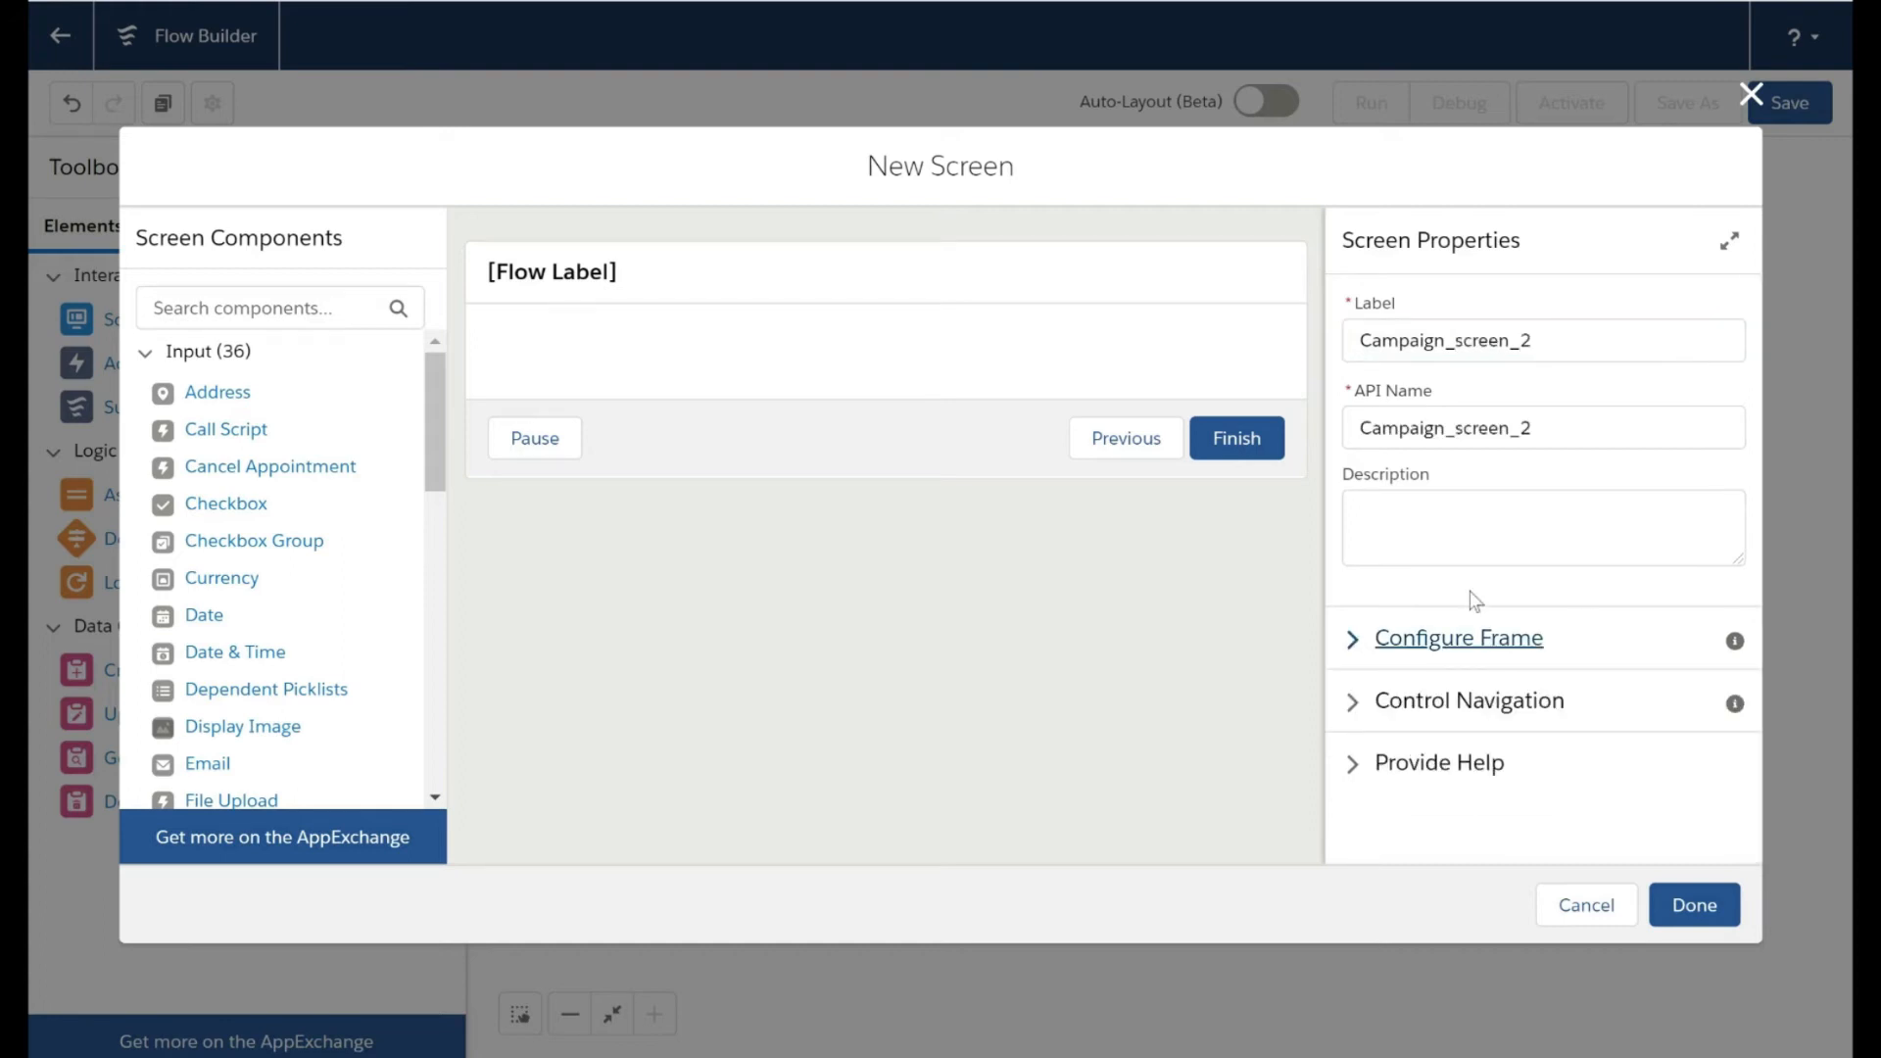
{"action": "left_click", "coordinate": [1448, 638]}
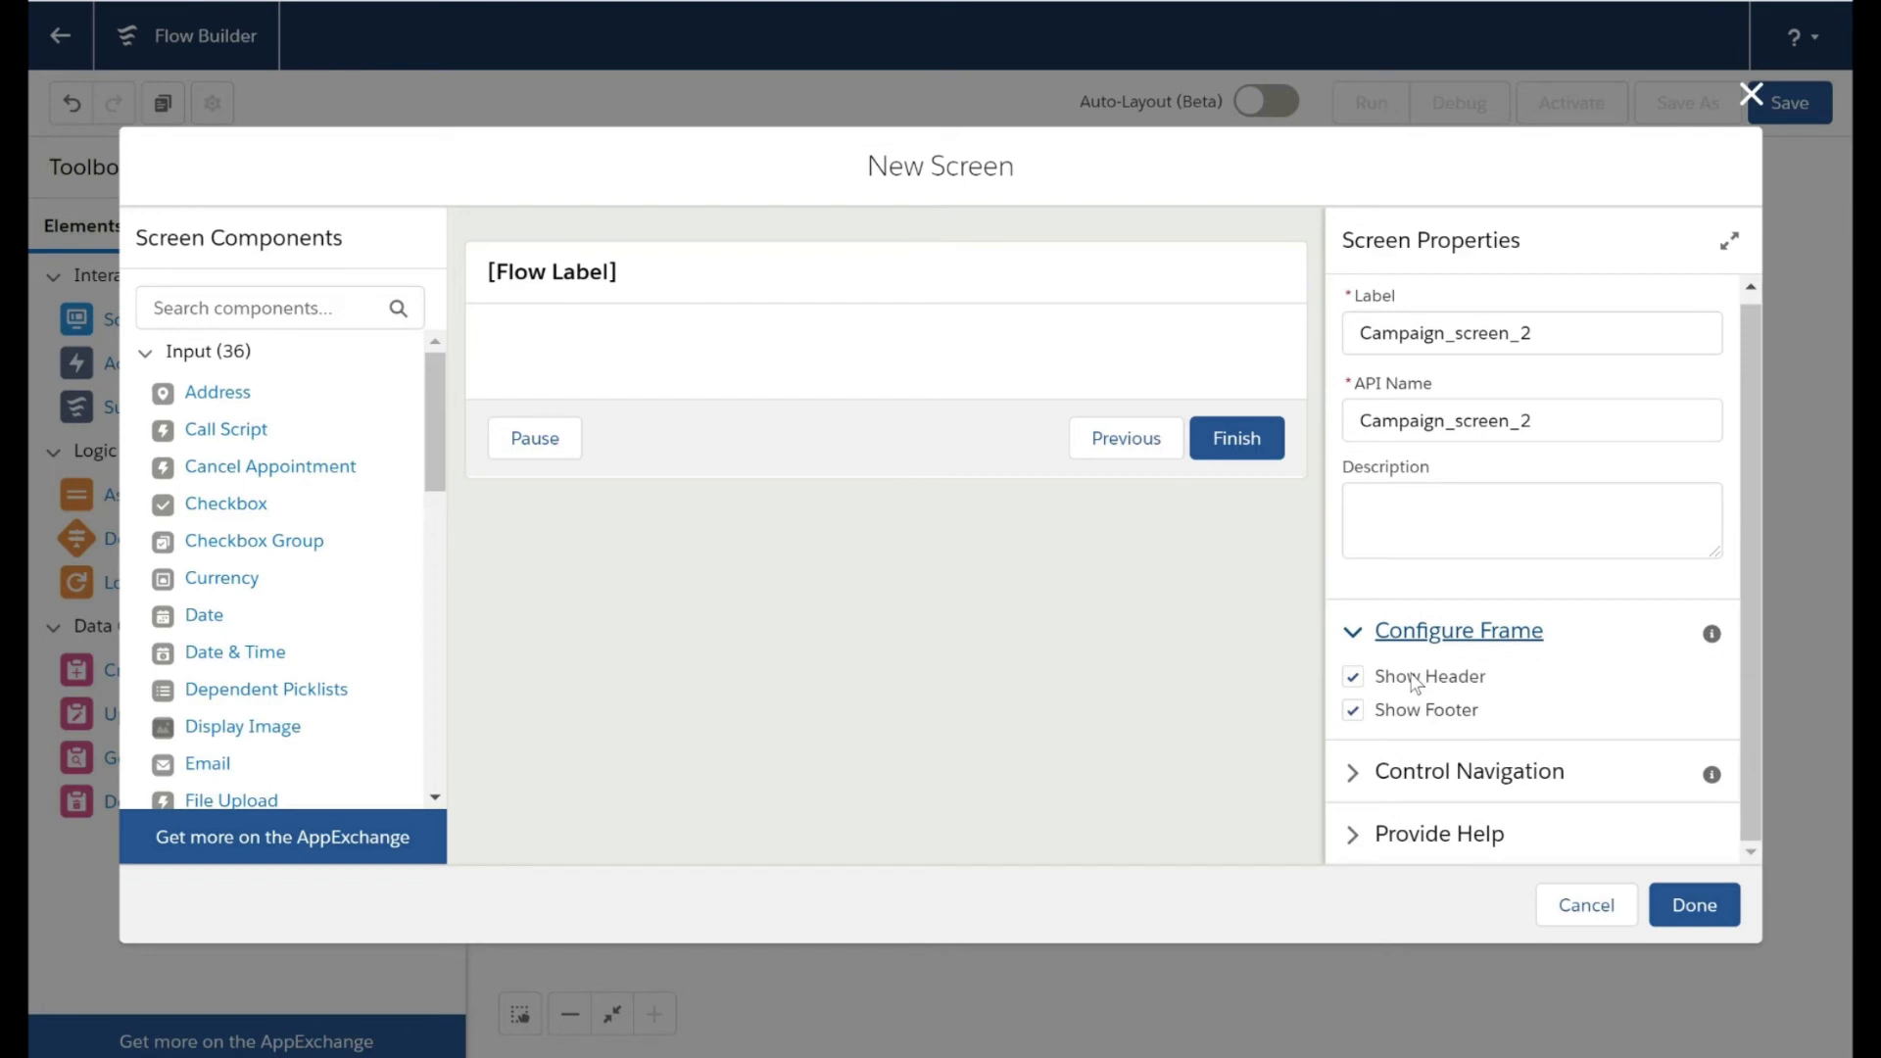
Step: Add a Picklist component to the second screen and label it Stage, keeping the Text data type
{"action": "left_click", "coordinate": [245, 308]}
{"action": "type", "text": "pick"}
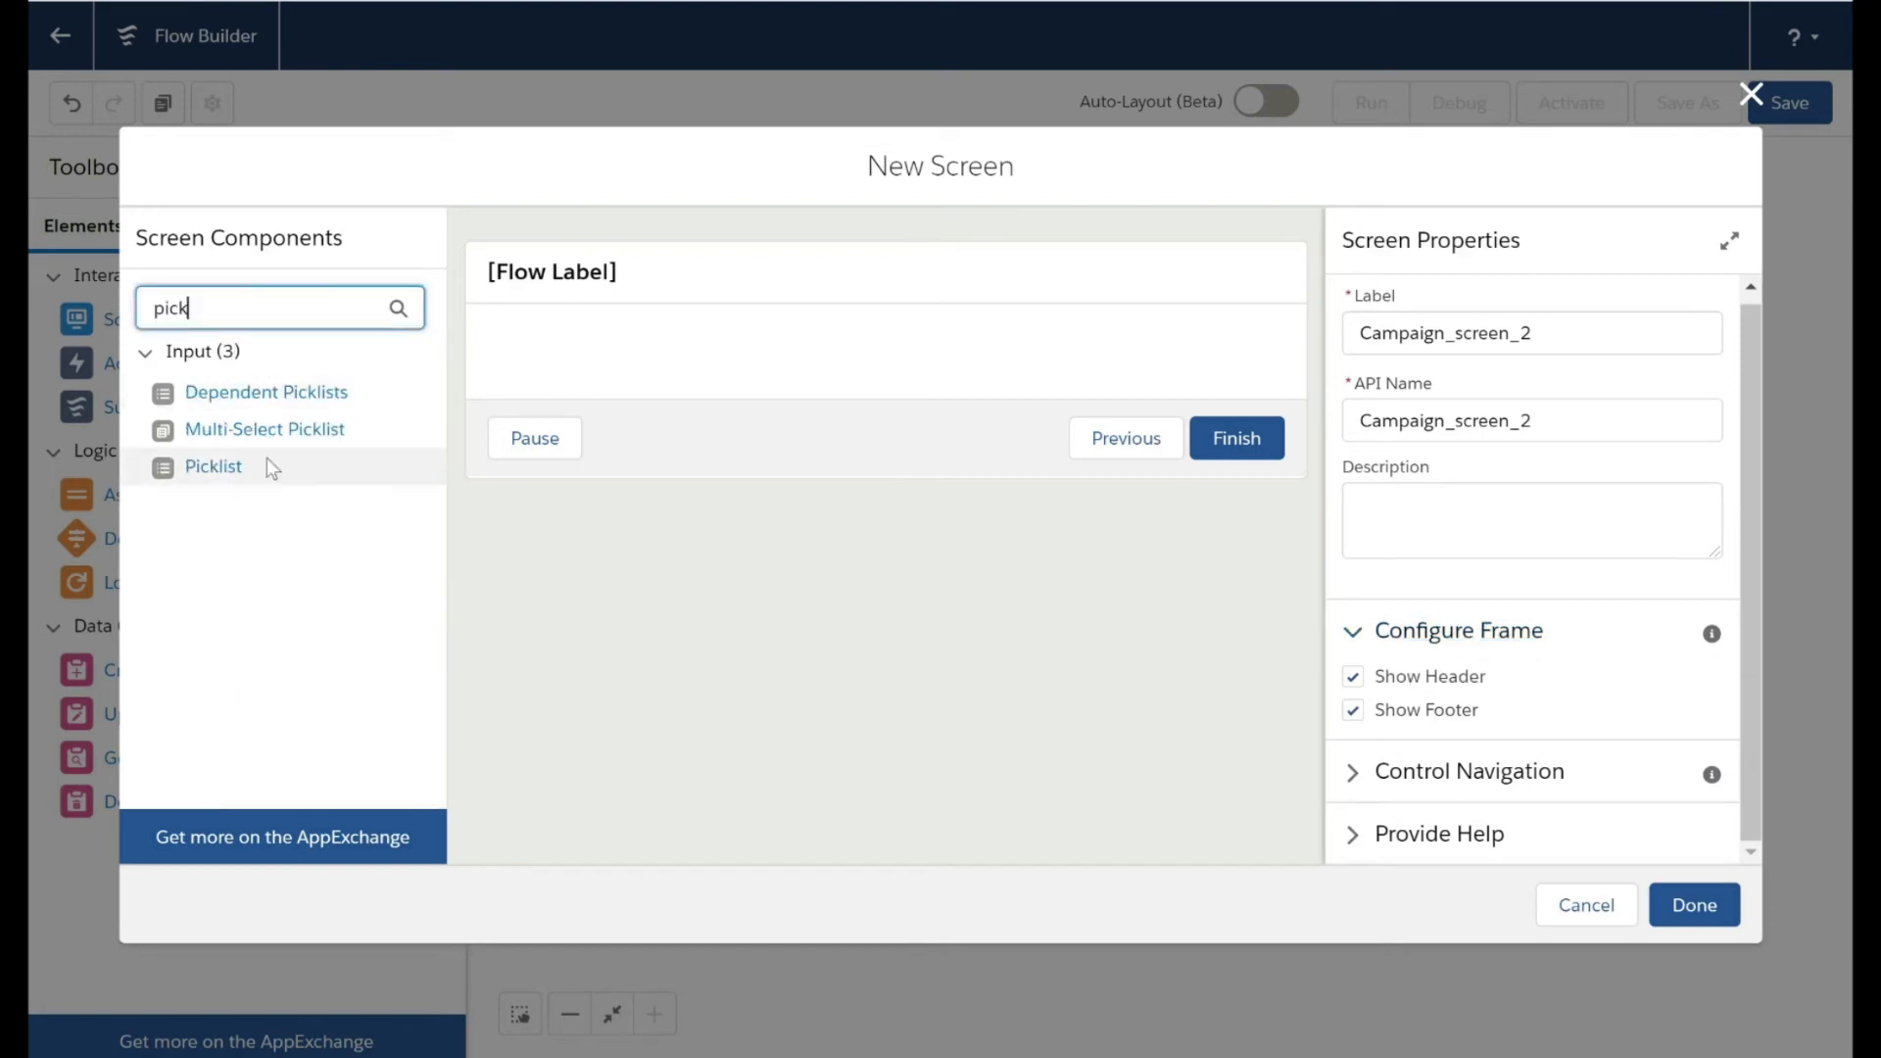
{"action": "left_click_drag", "start_coordinate": [267, 459], "coordinate": [575, 368]}
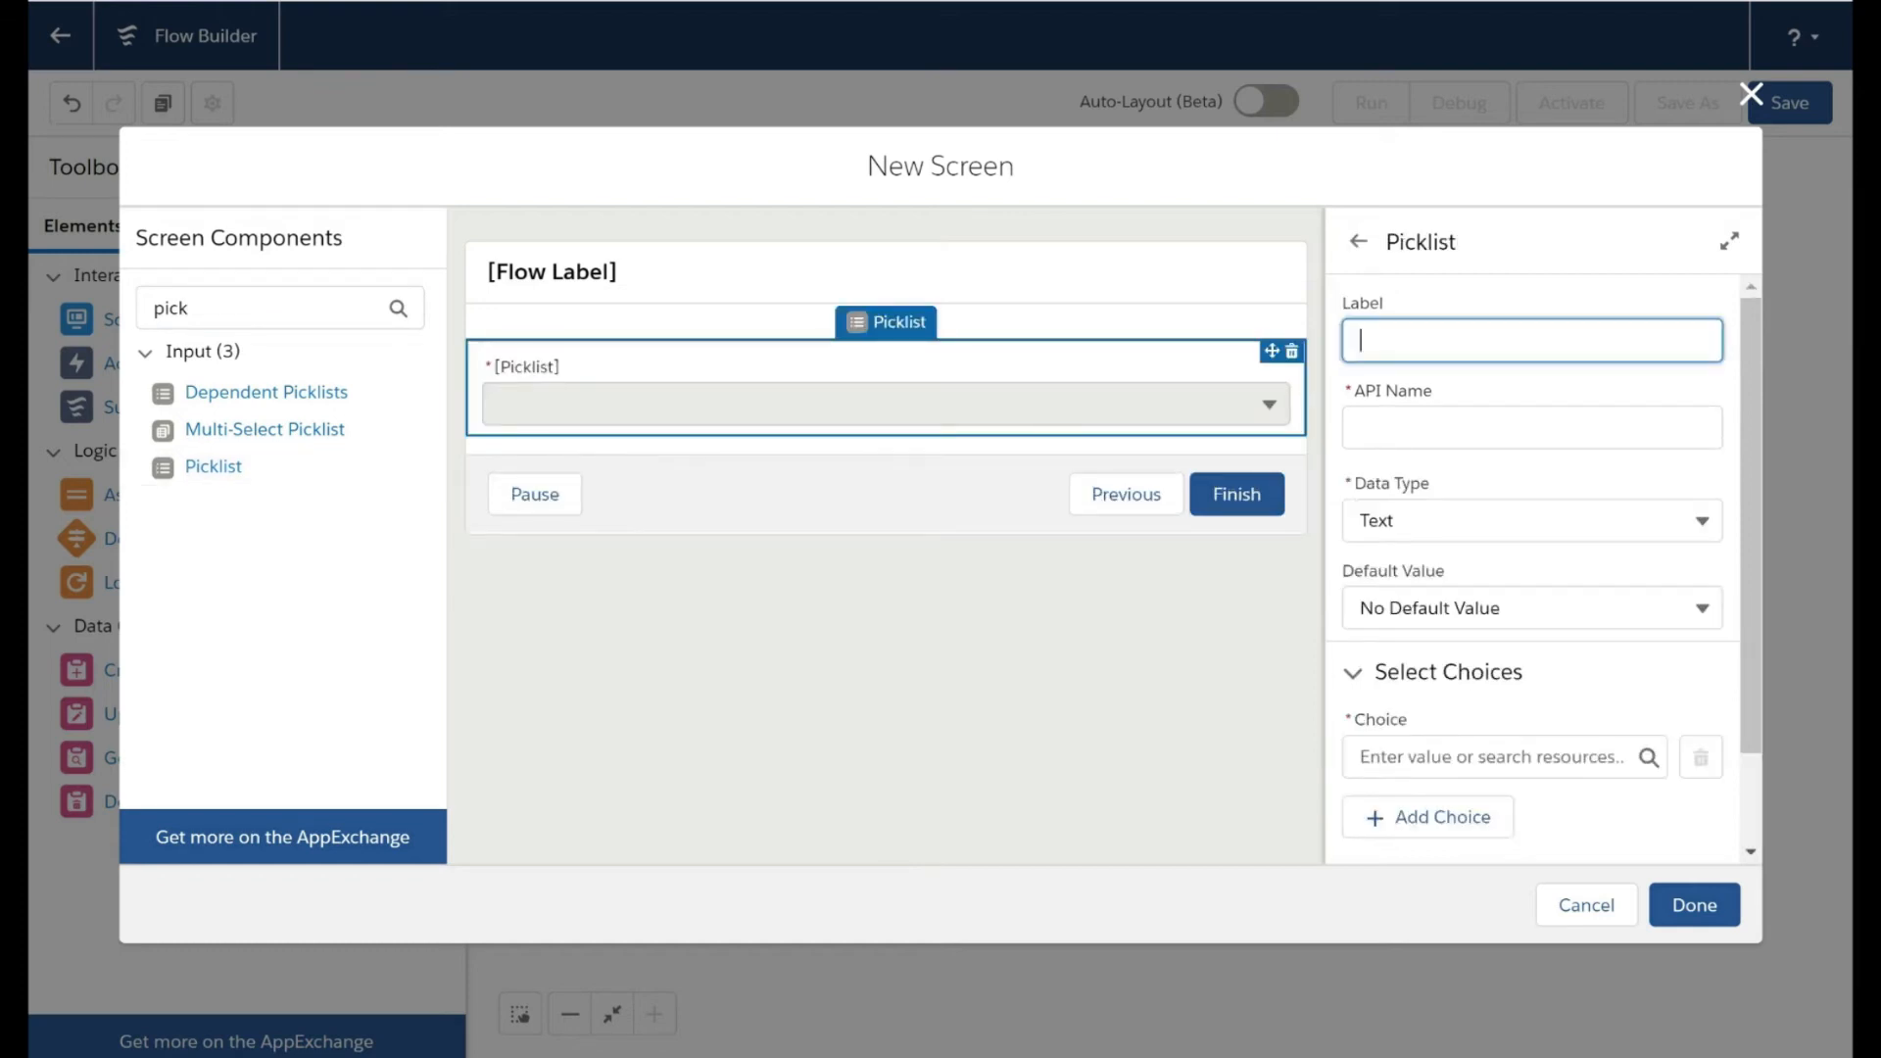
{"action": "type", "text": "Stage"}
{"action": "left_click", "coordinate": [1476, 475]}
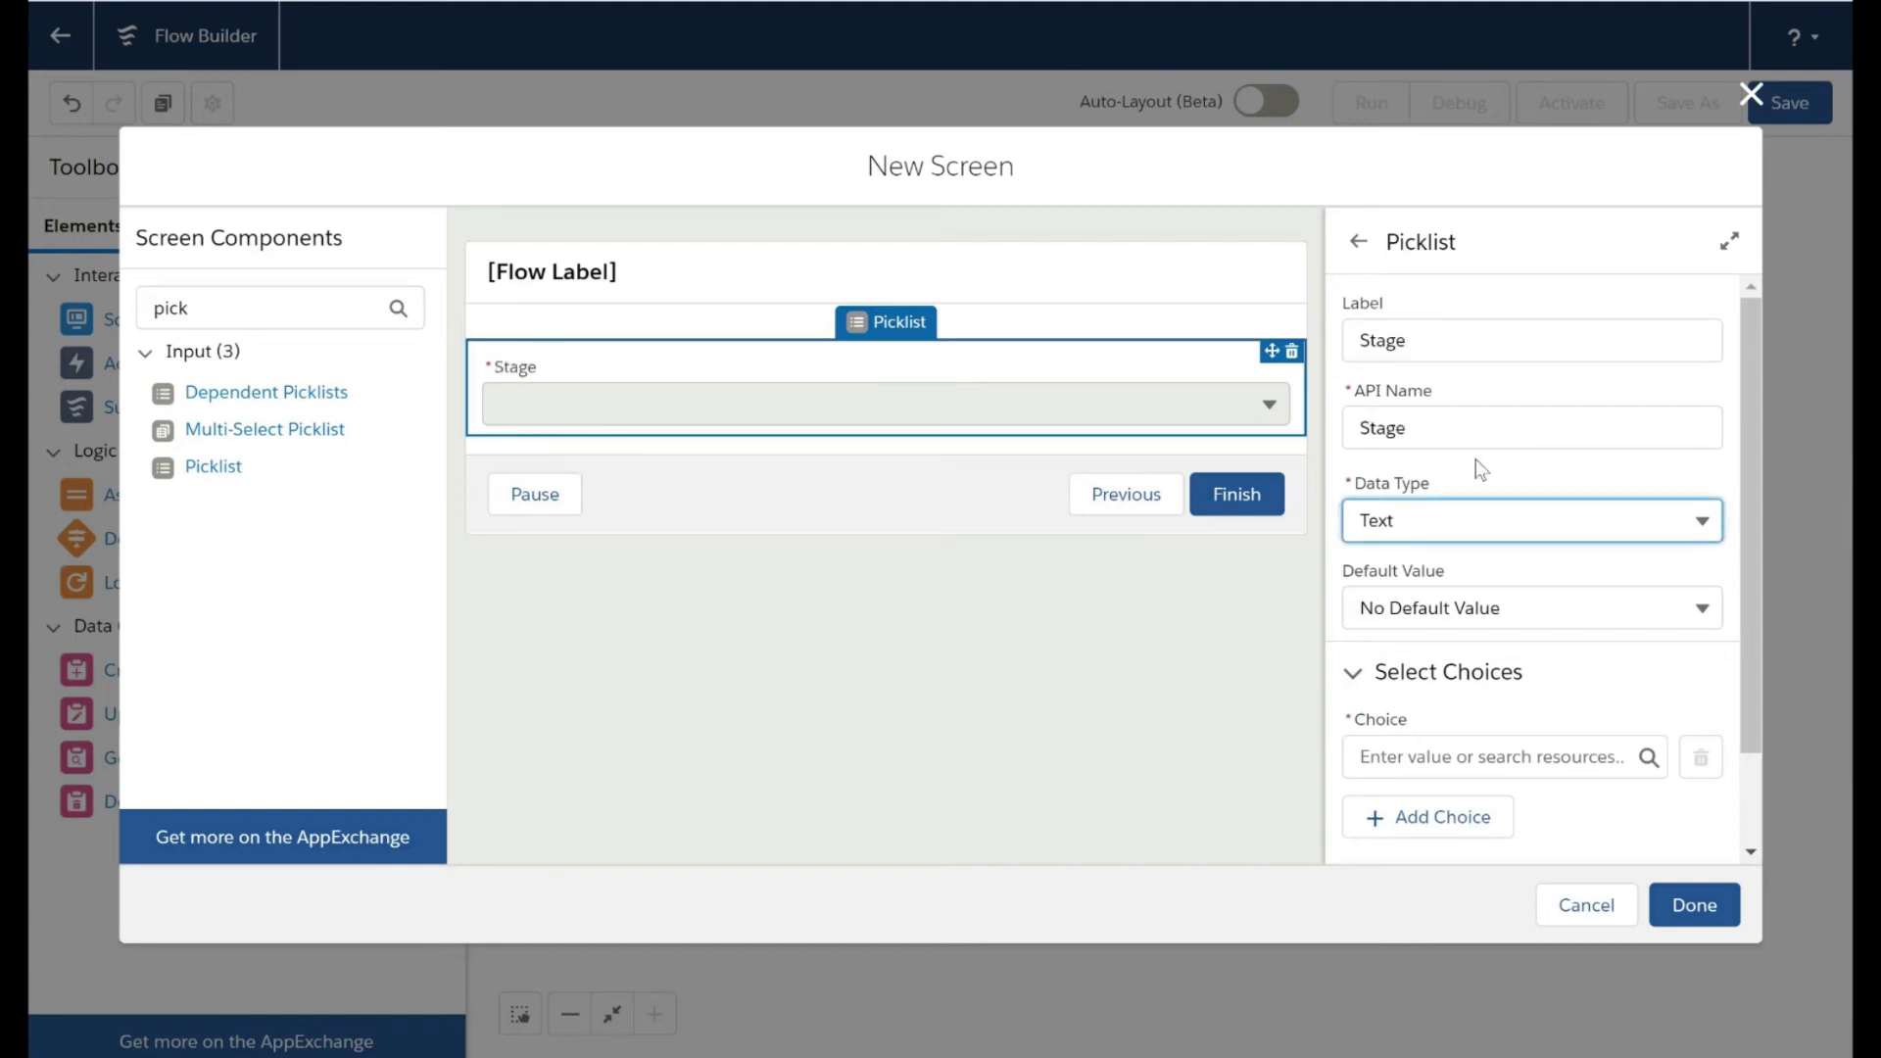
Step: Use the Status_values choice set as the Stage picklist's choice and finish the screen
{"action": "scroll", "coordinate": [1482, 588], "scroll_direction": "down", "scroll_amount": 1}
{"action": "left_click", "coordinate": [1490, 656]}
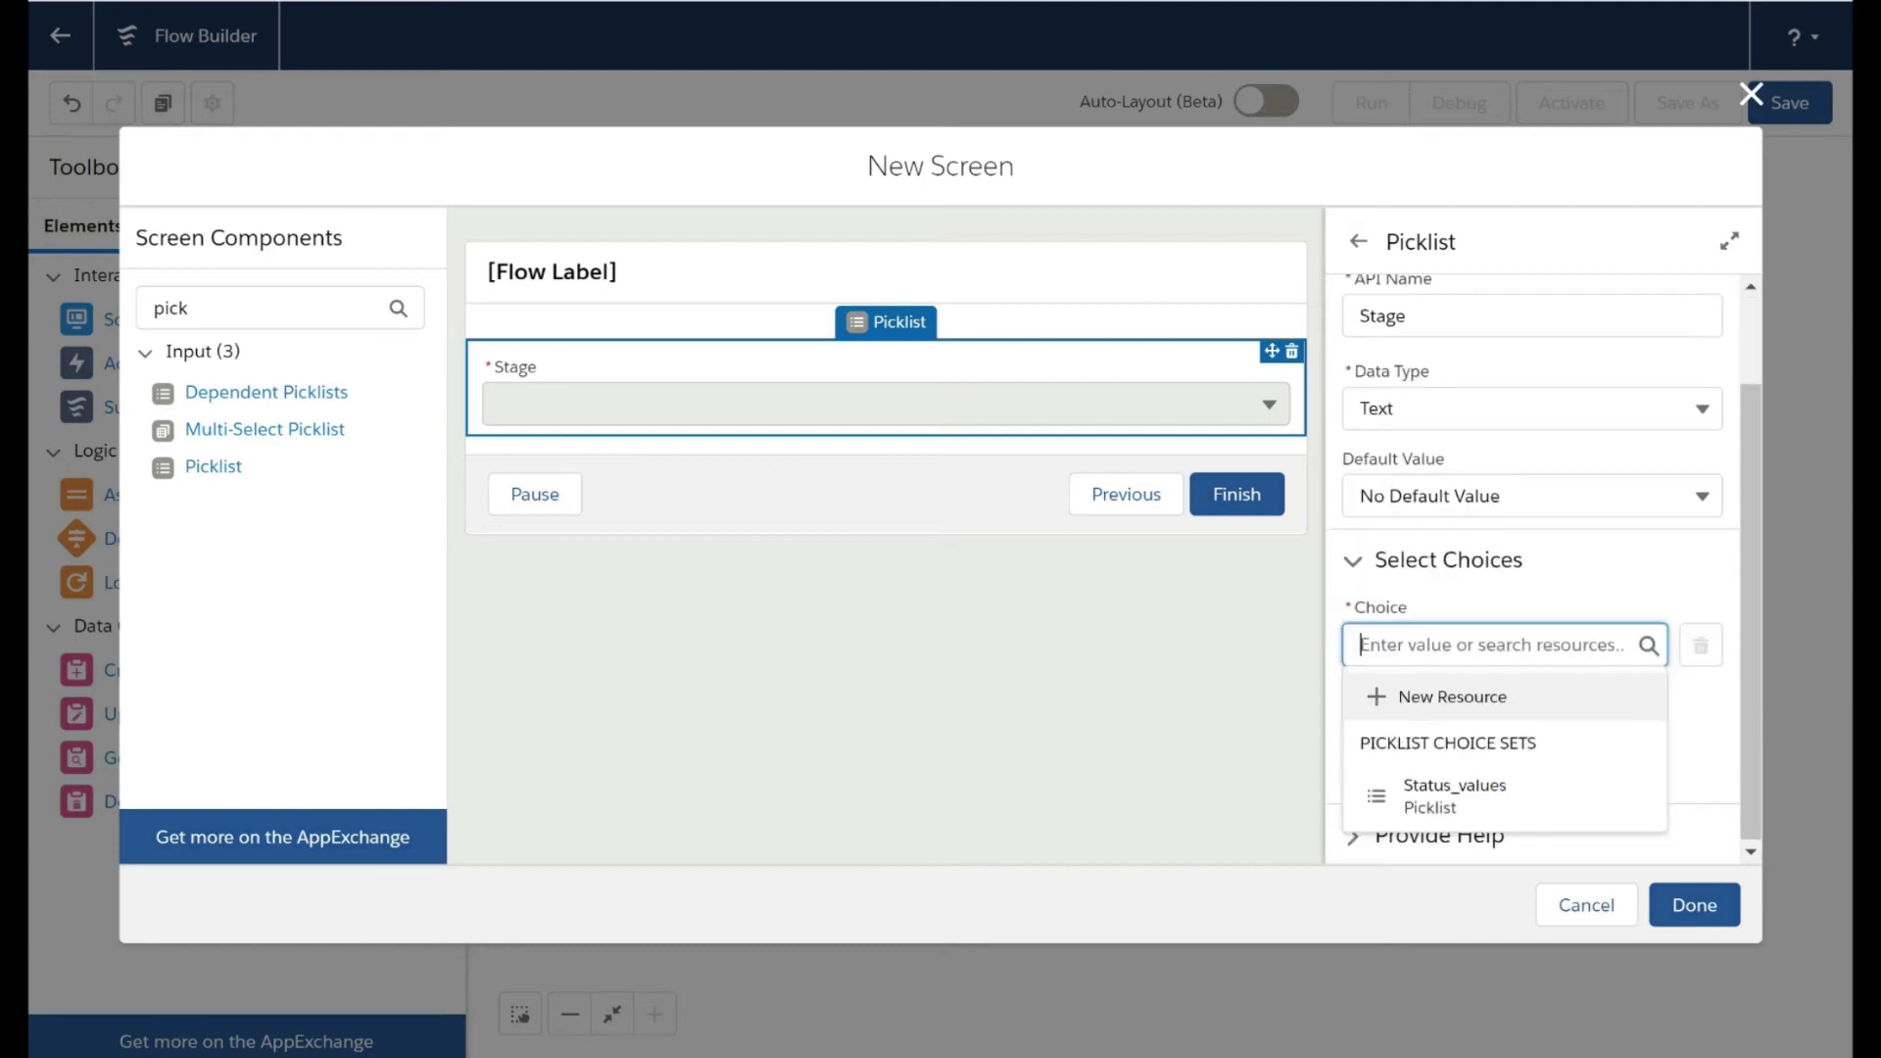
{"action": "left_click", "coordinate": [1456, 796]}
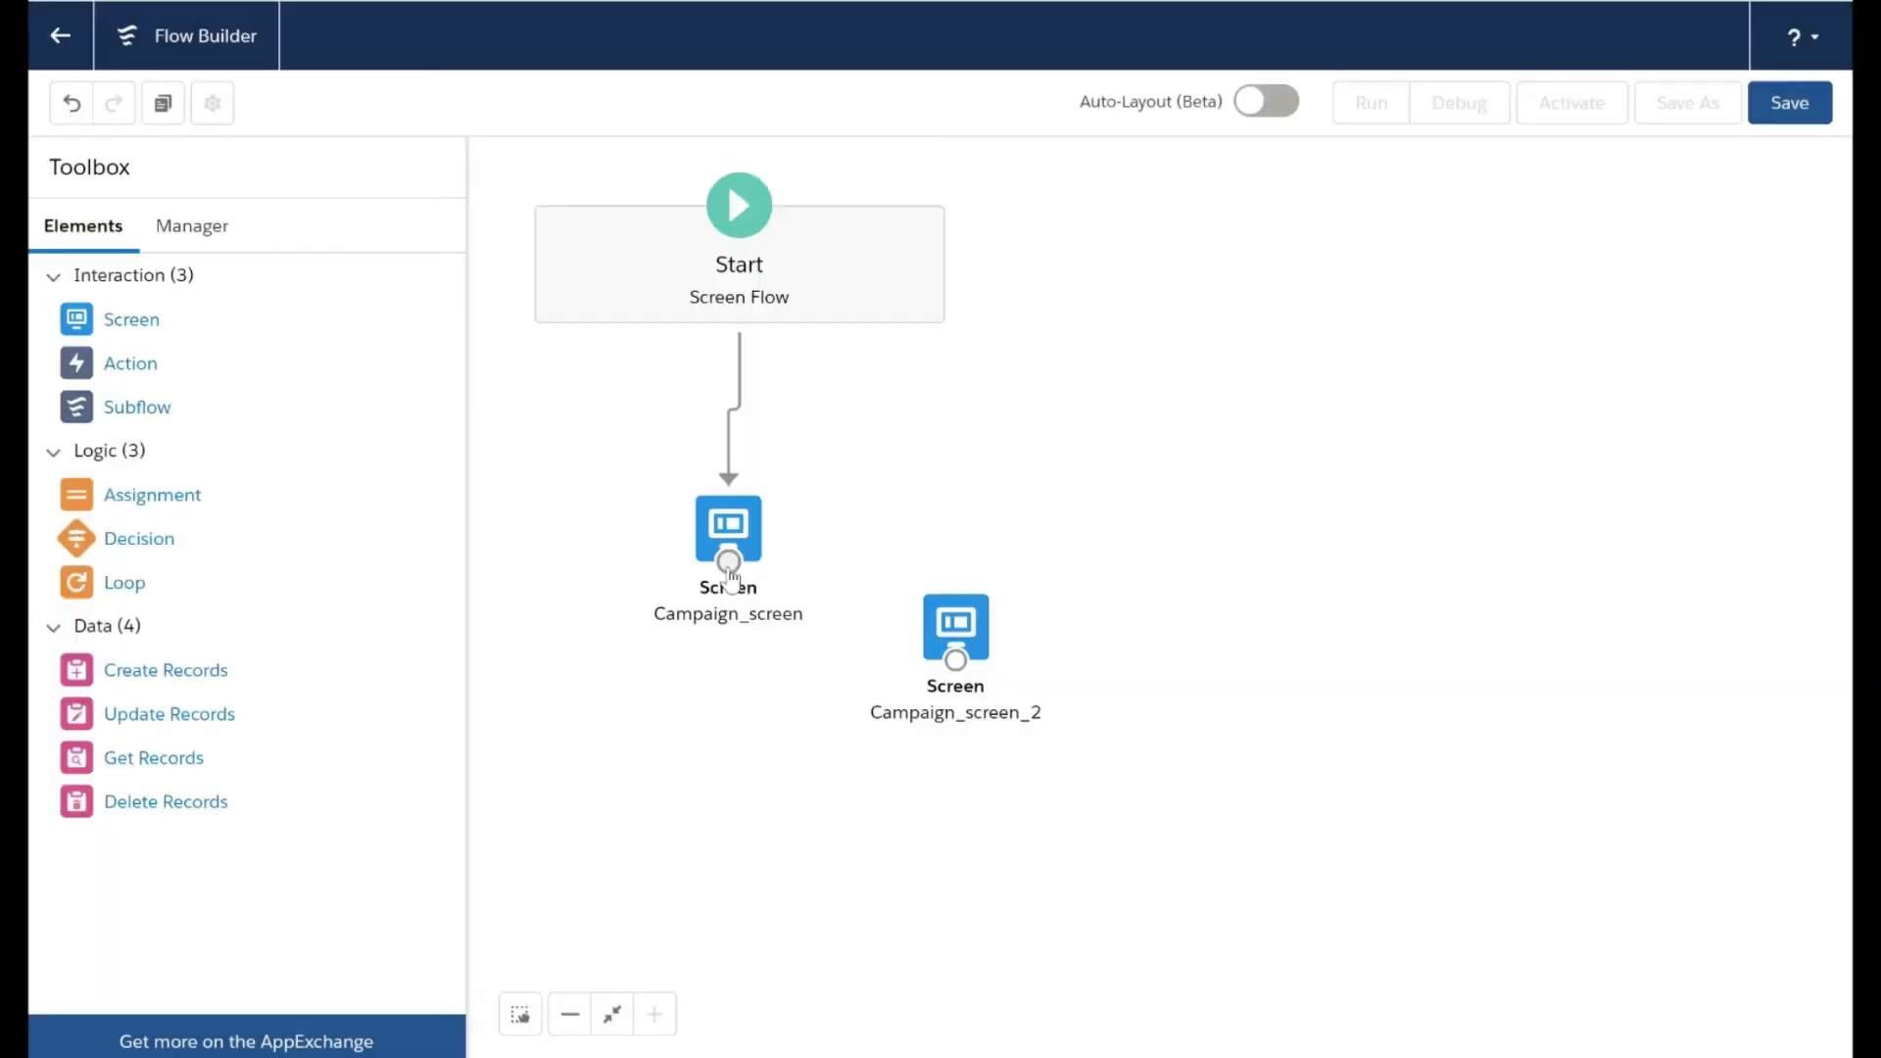
Step: Connect Campaign_screen to Campaign_screen_2 on the canvas
{"action": "left_click_drag", "start_coordinate": [728, 562], "coordinate": [809, 612]}
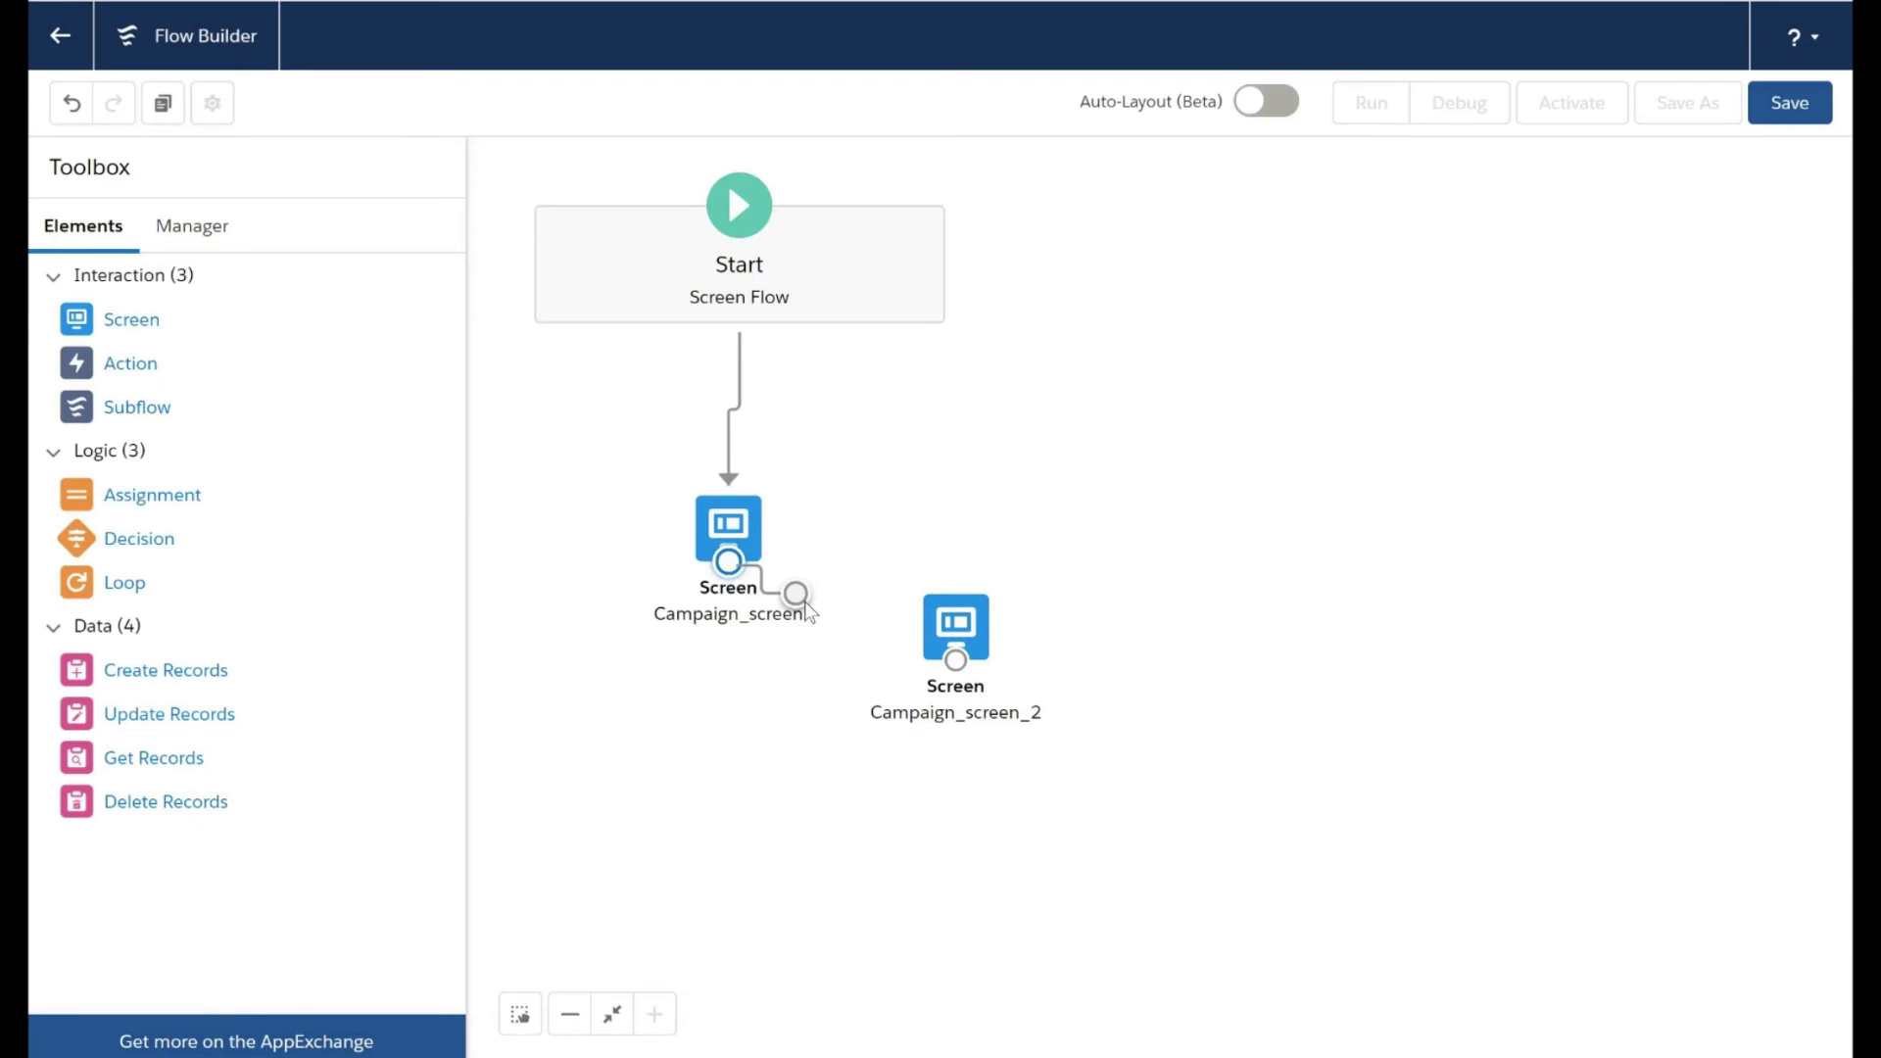
{"action": "left_click_drag", "start_coordinate": [806, 609], "coordinate": [956, 627]}
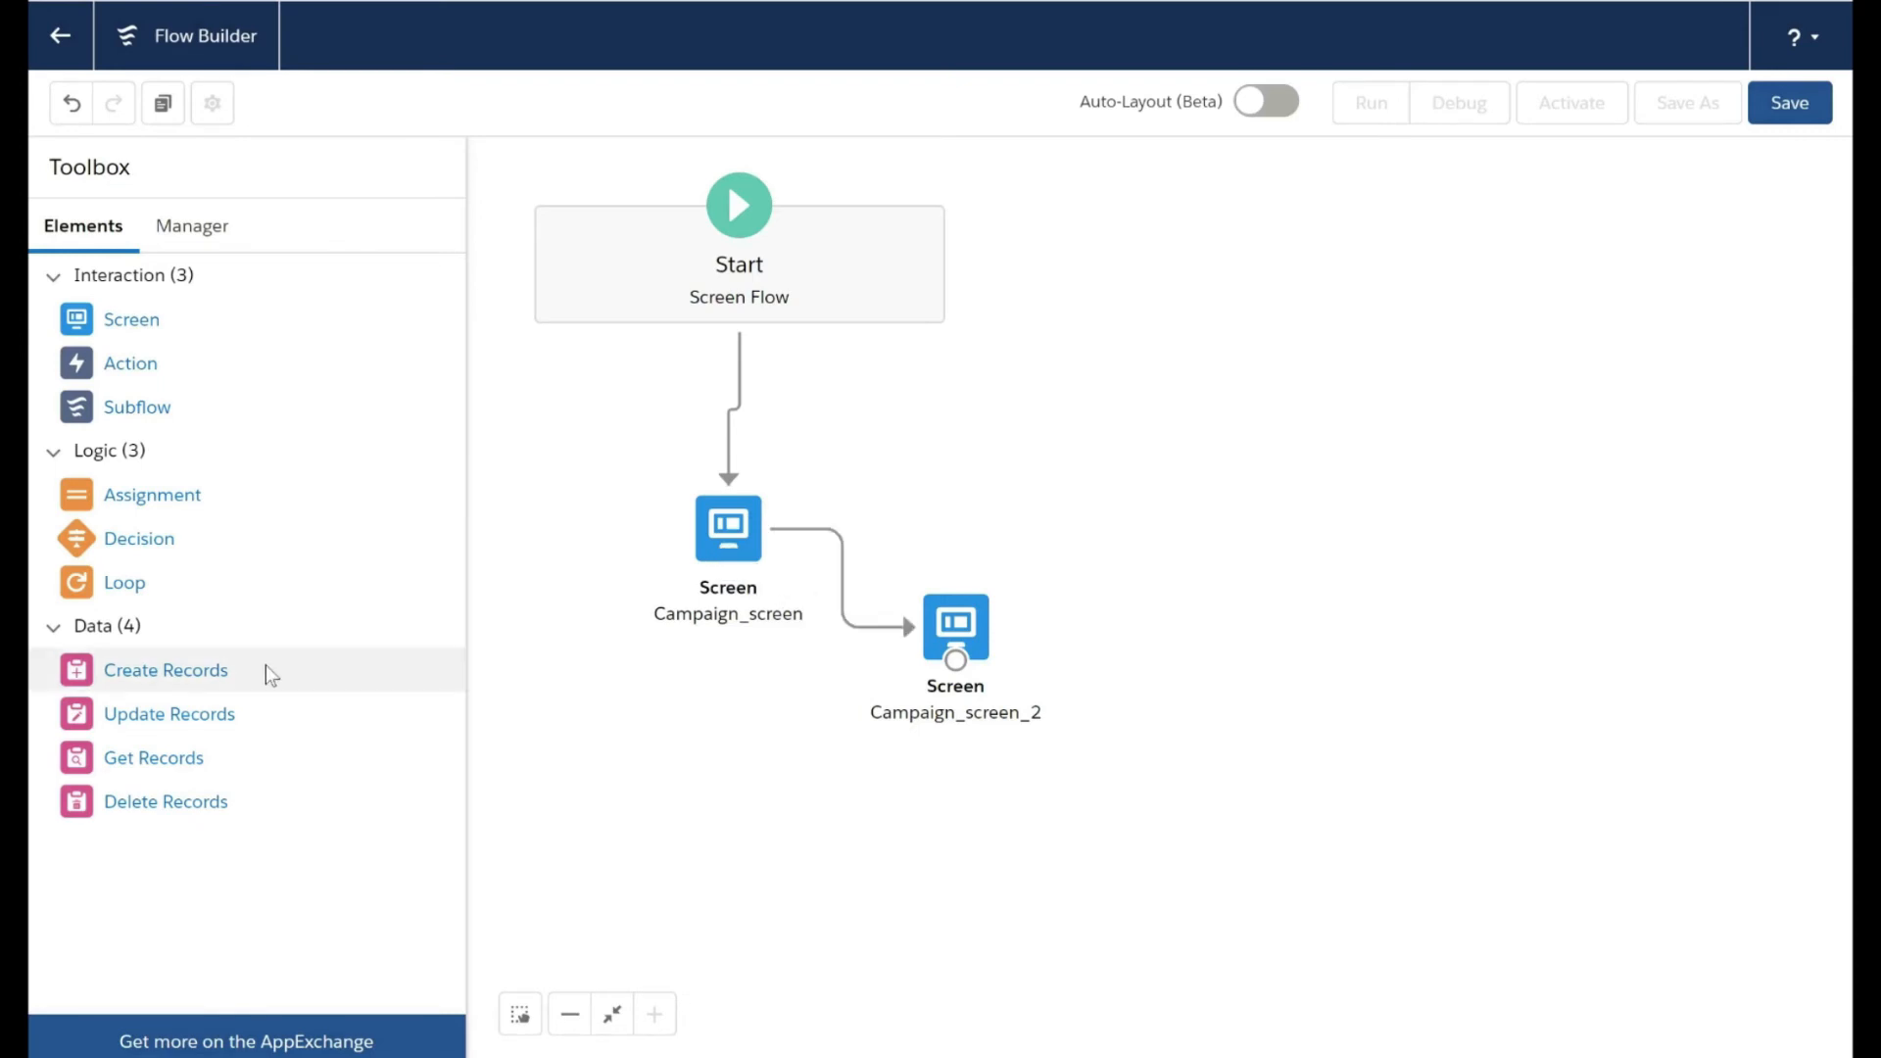
Step: Add a Create Records element labelled Campaign_record that creates one Campaign record using separate resources and literal values
{"action": "left_click_drag", "start_coordinate": [266, 668], "coordinate": [775, 439]}
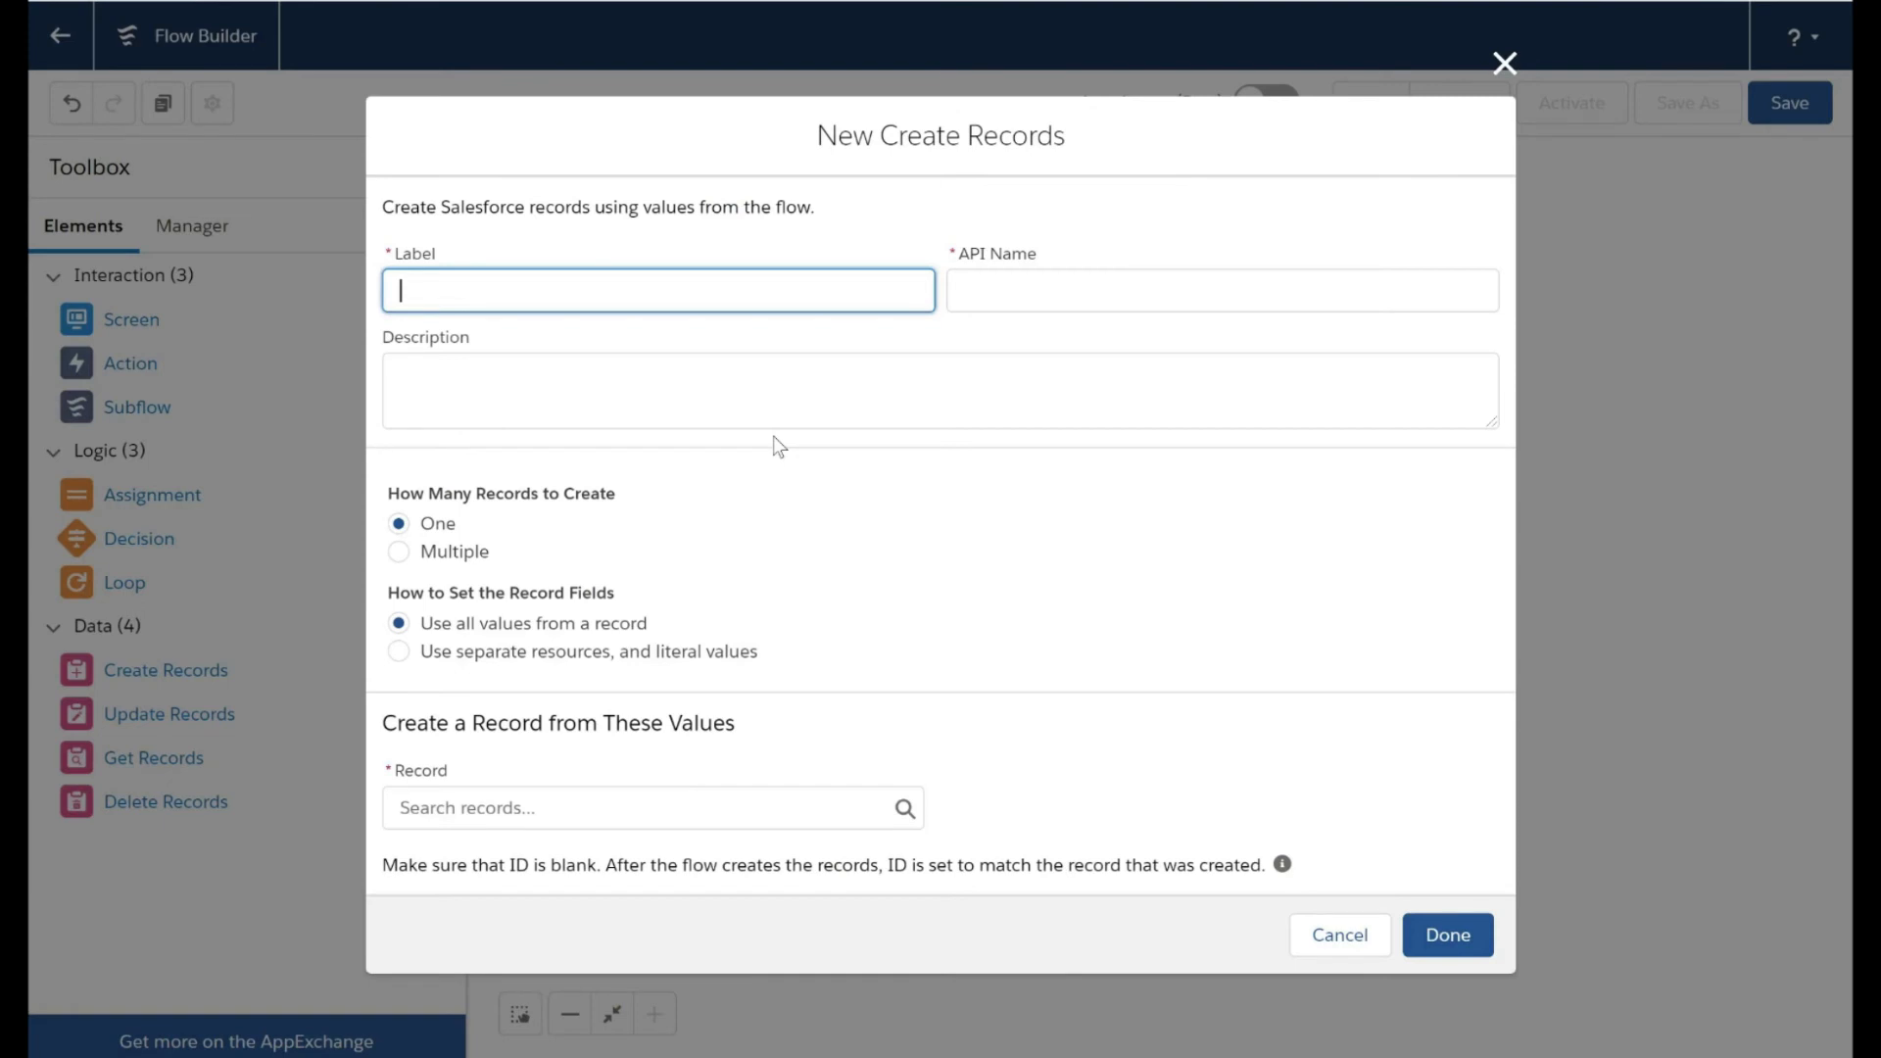
{"action": "type", "text": "Campaign_record"}
{"action": "left_click", "coordinate": [812, 498]}
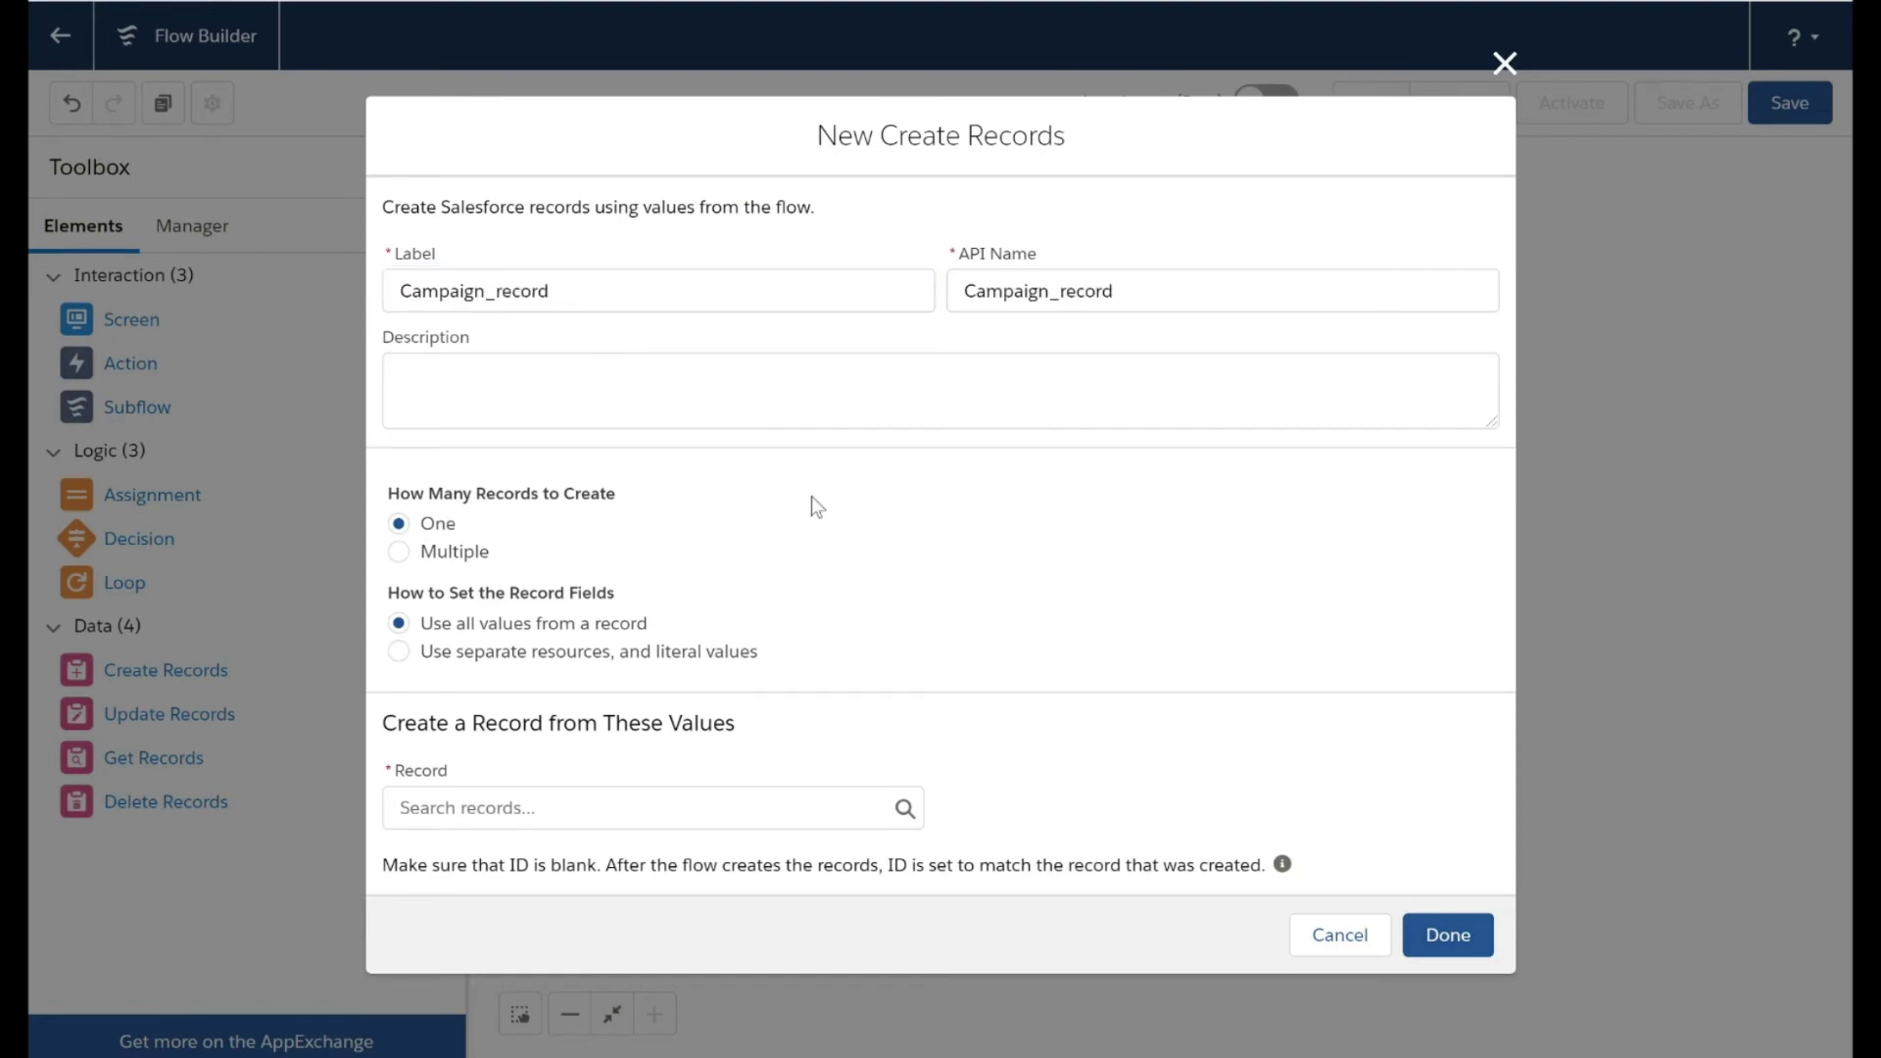
{"action": "left_click", "coordinate": [703, 651]}
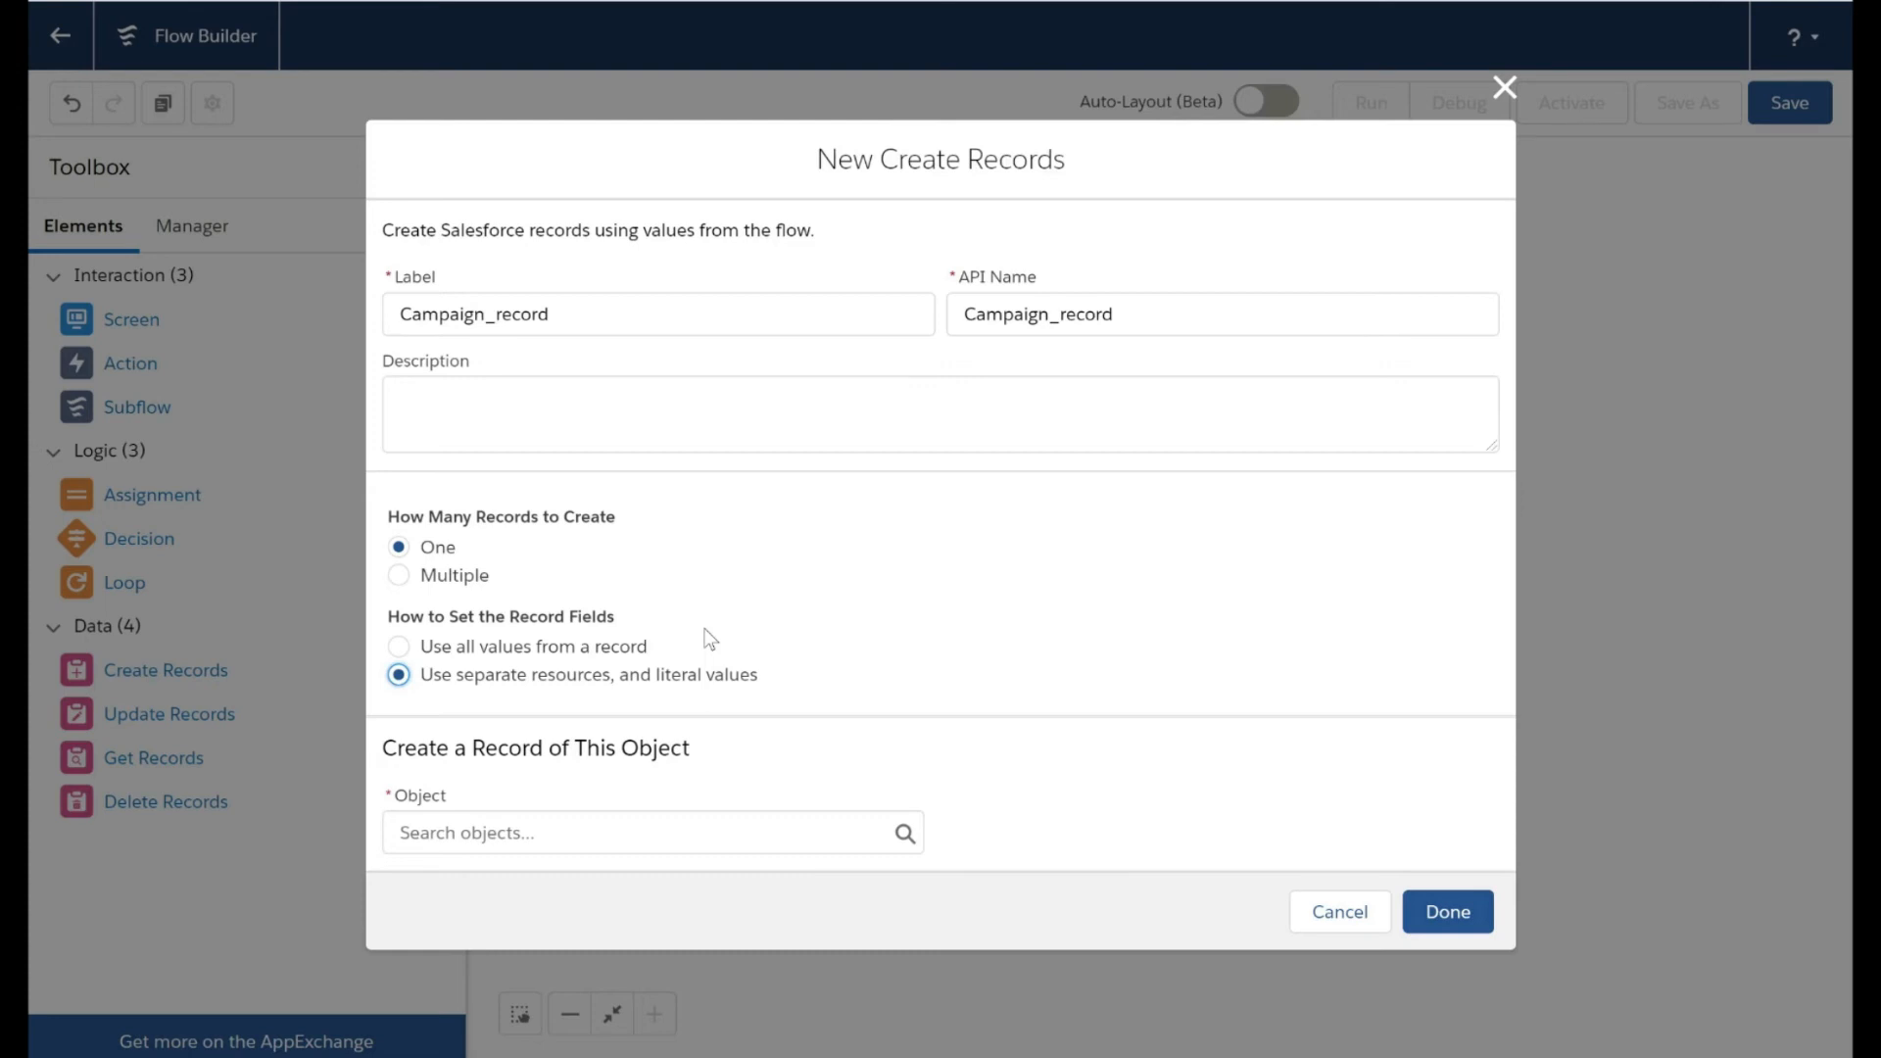
{"action": "left_click", "coordinate": [627, 833]}
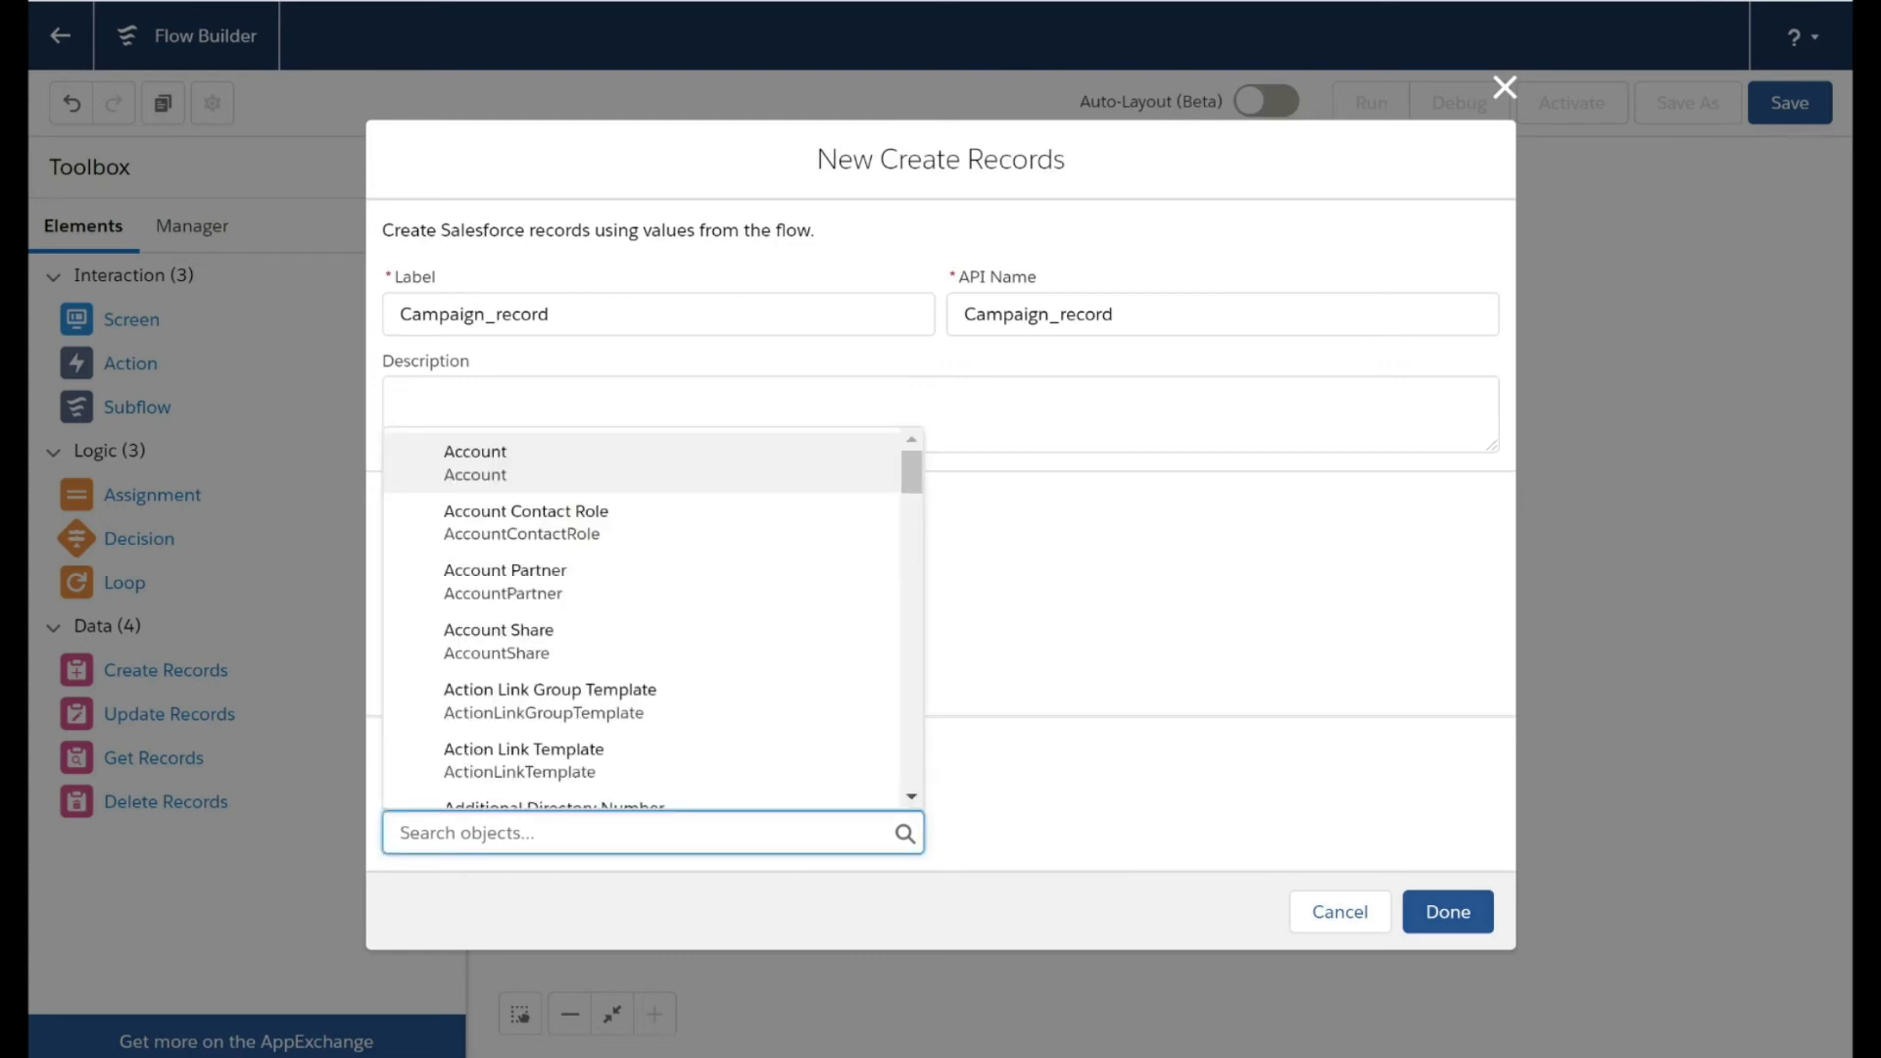
{"action": "type", "text": "campaign"}
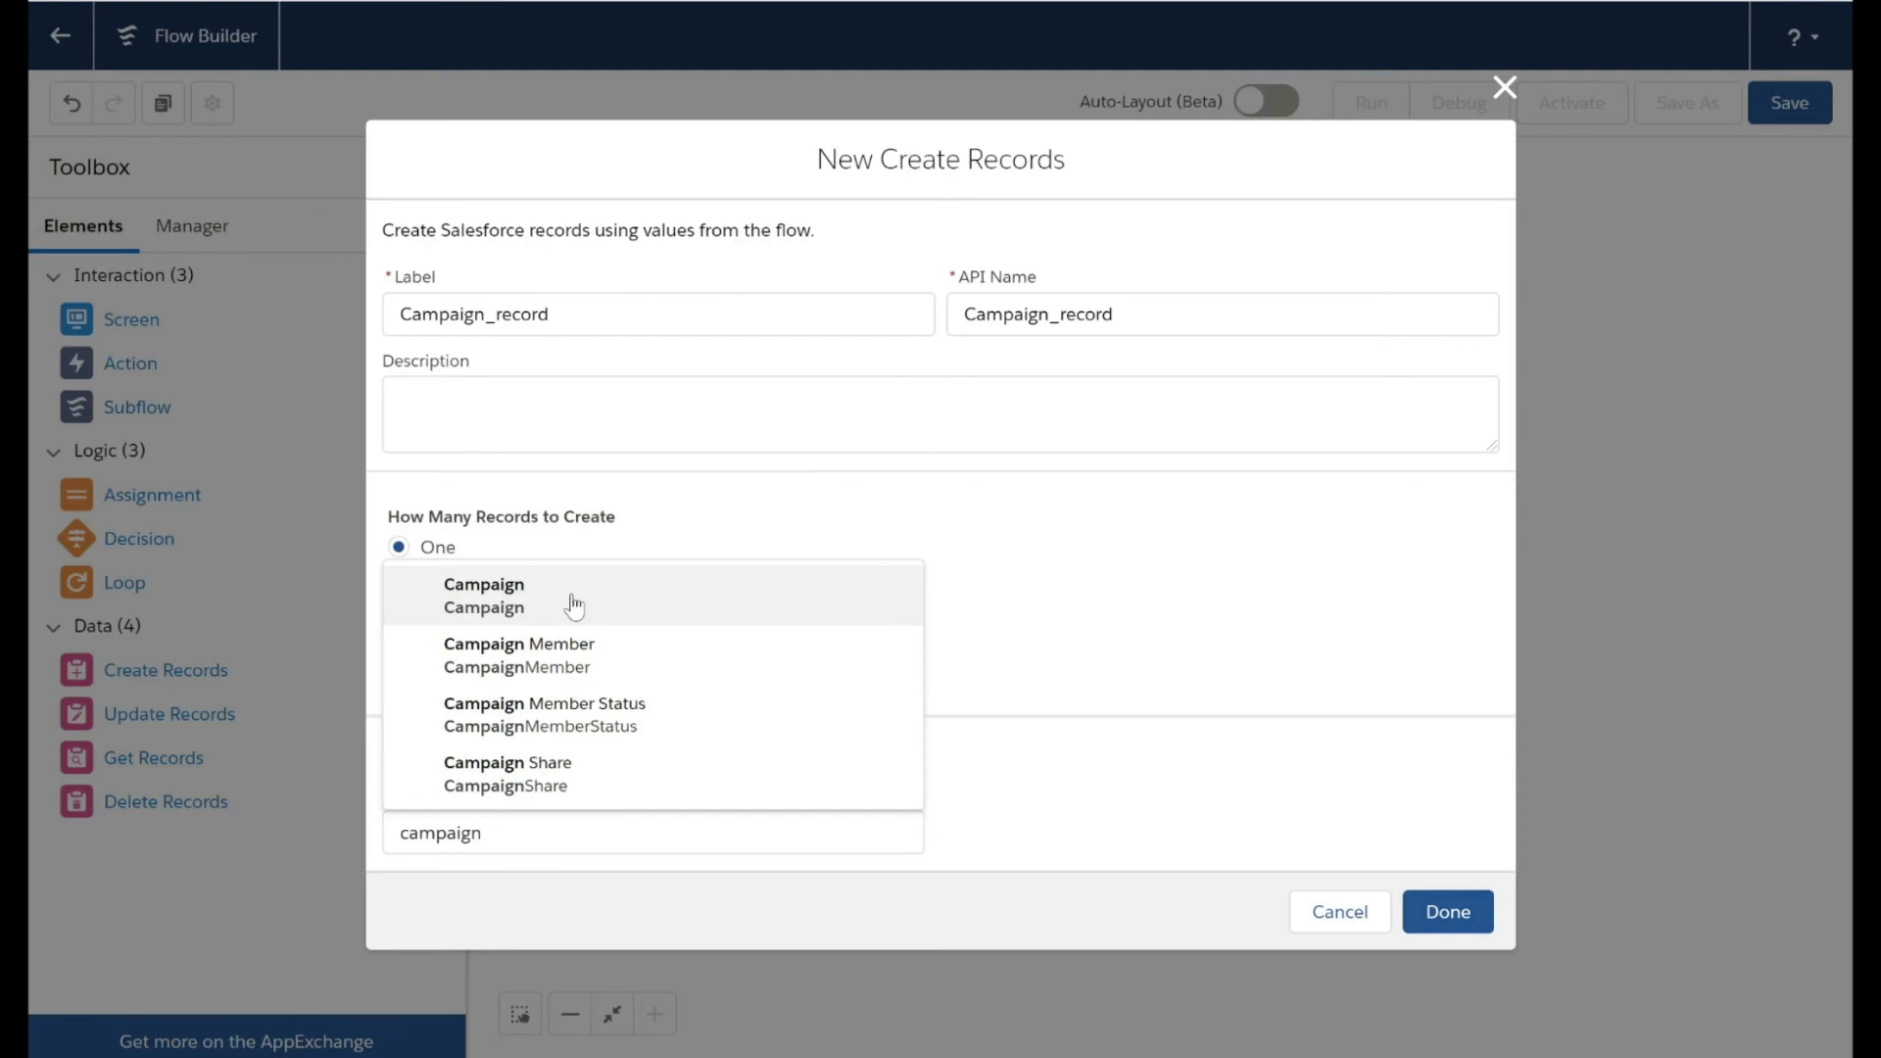
{"action": "left_click", "coordinate": [575, 606]}
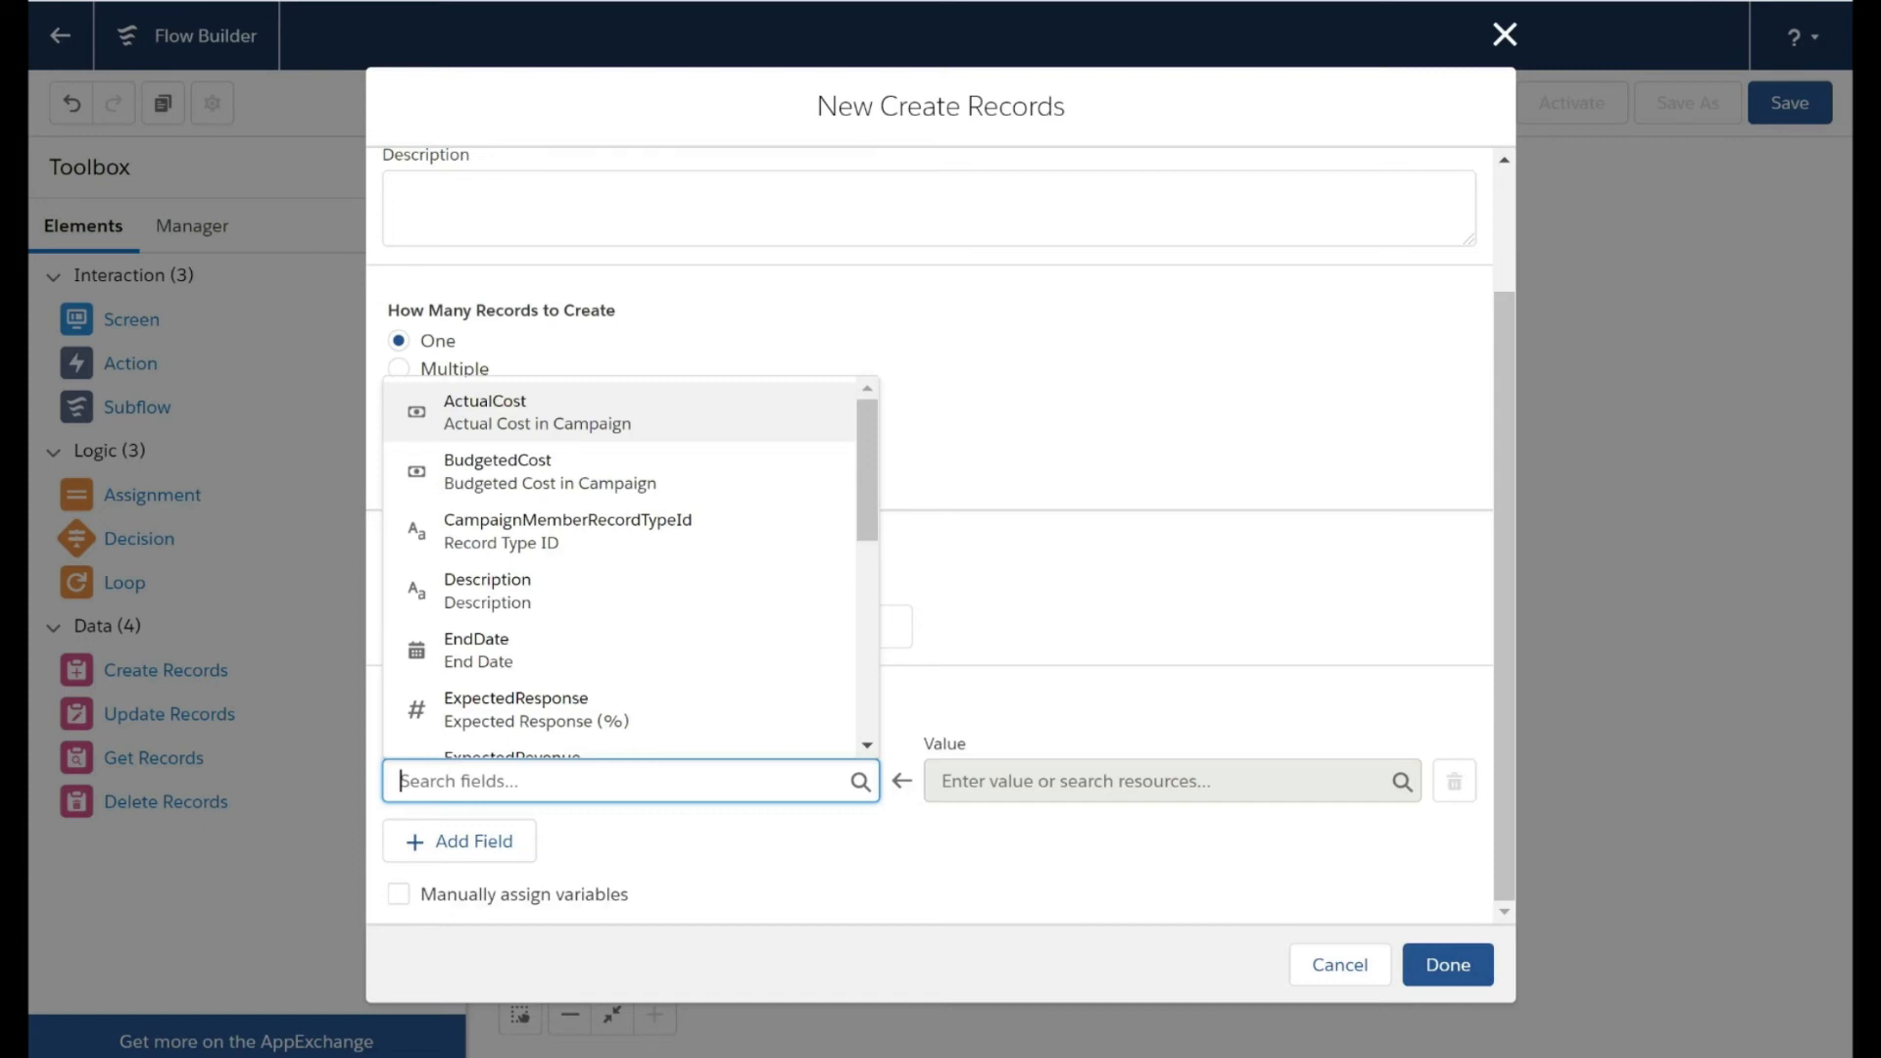
Step: Map the campaign's Name, StartDate and Status fields to the Campaign_Name, Start_Date and Stage screen components, and finish the element
{"action": "type", "text": "campa"}
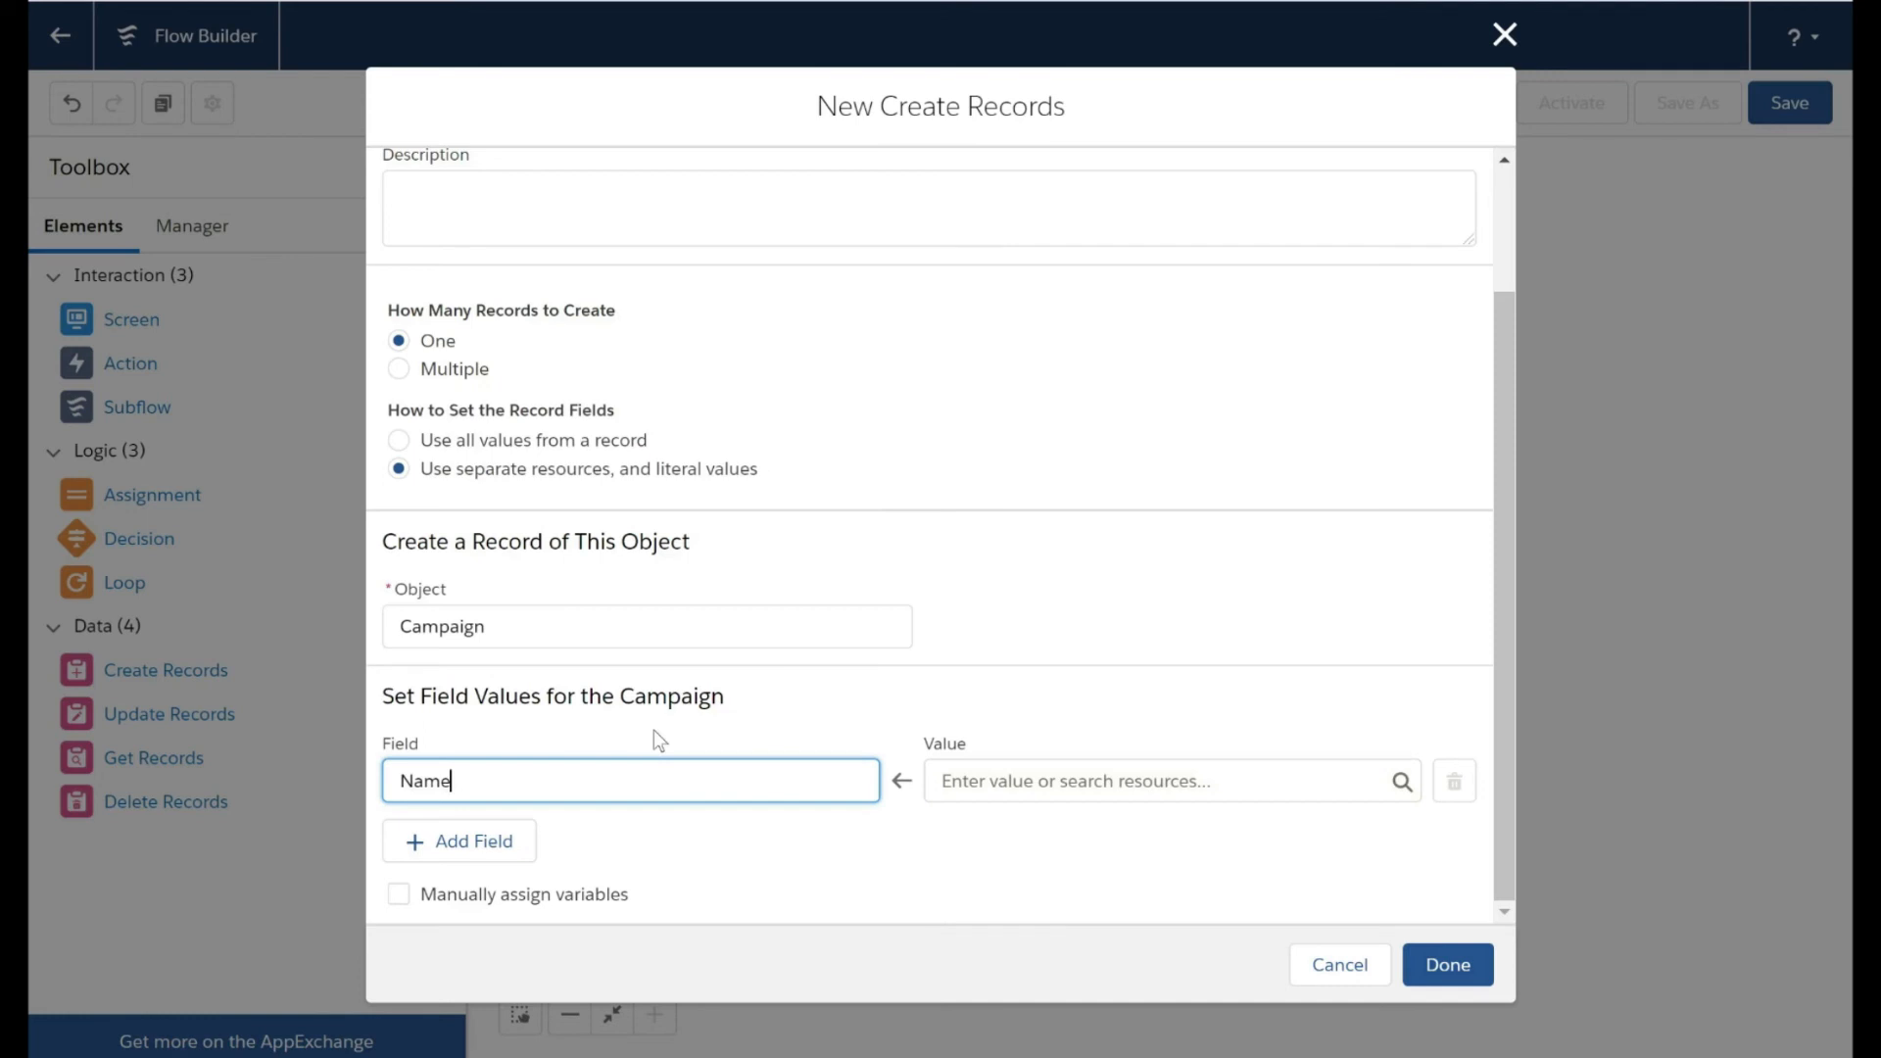
{"action": "key", "text": "Tab"}
{"action": "type", "text": "c"}
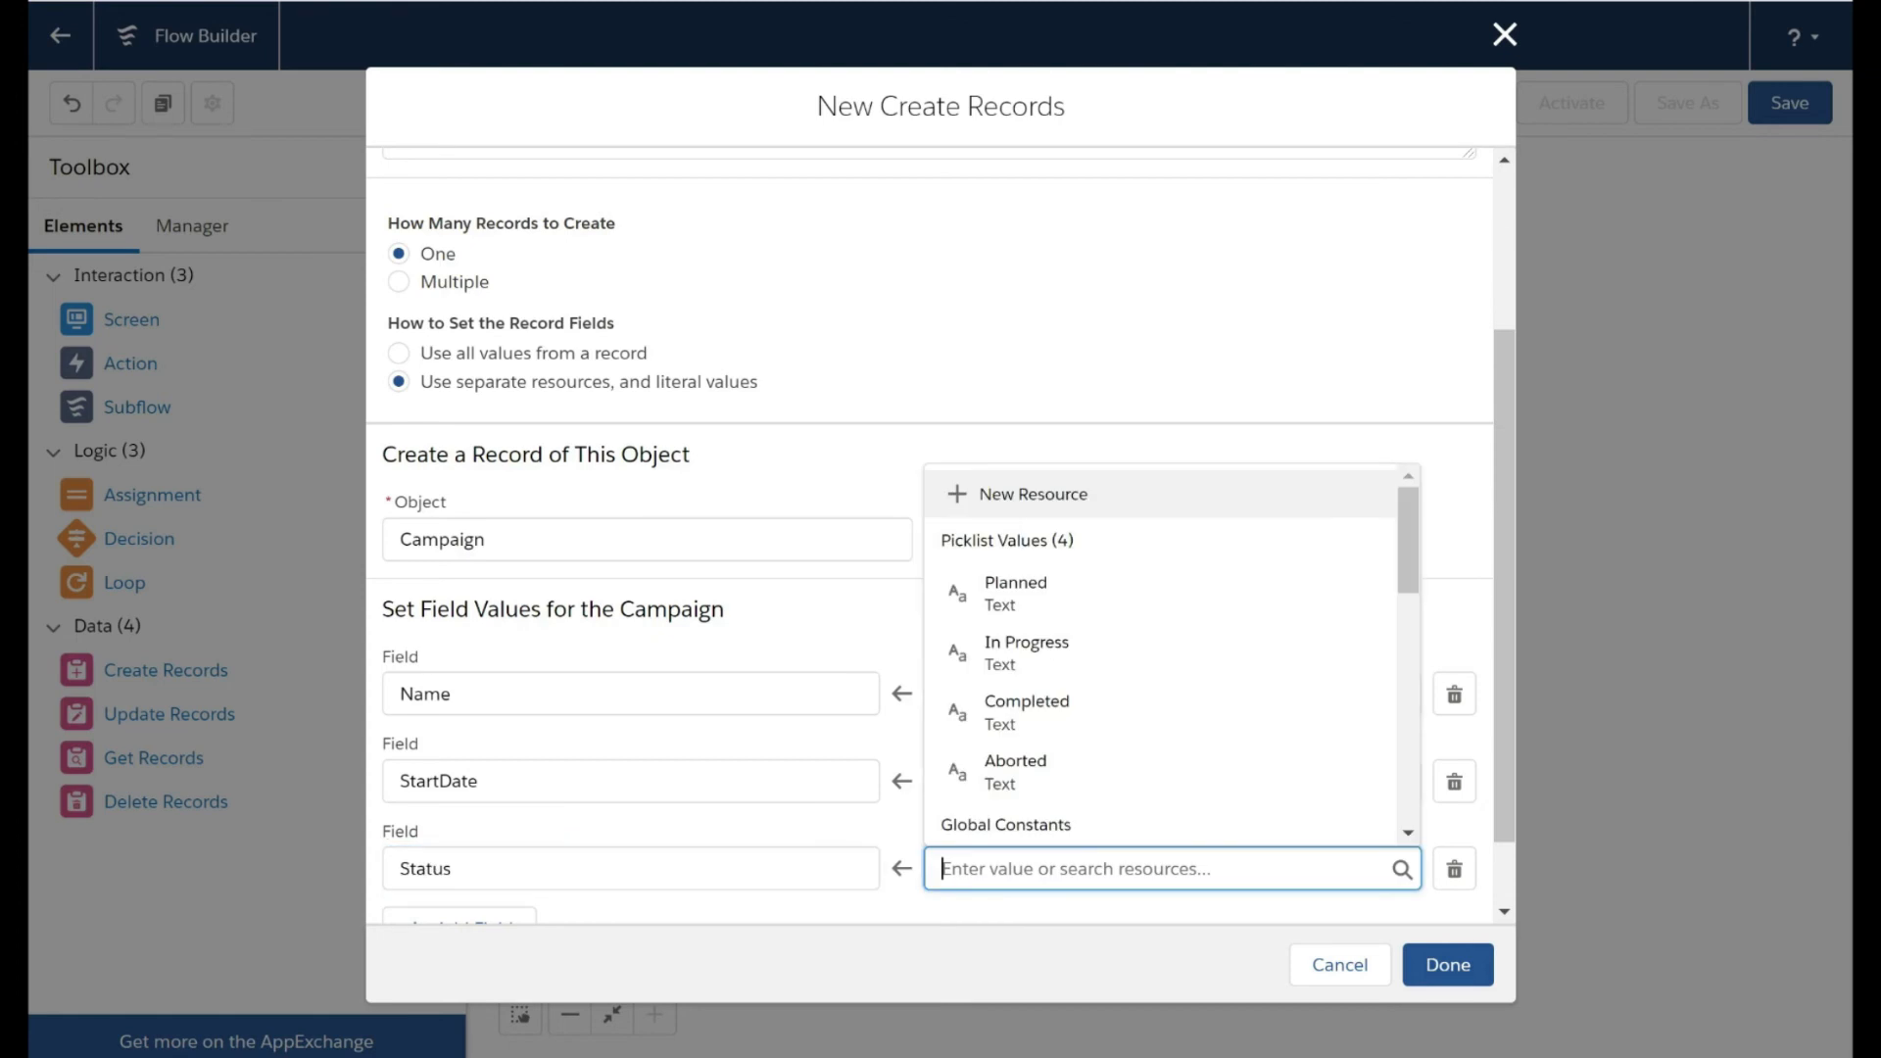
{"action": "scroll", "coordinate": [1089, 642], "scroll_direction": "down", "scroll_amount": 5}
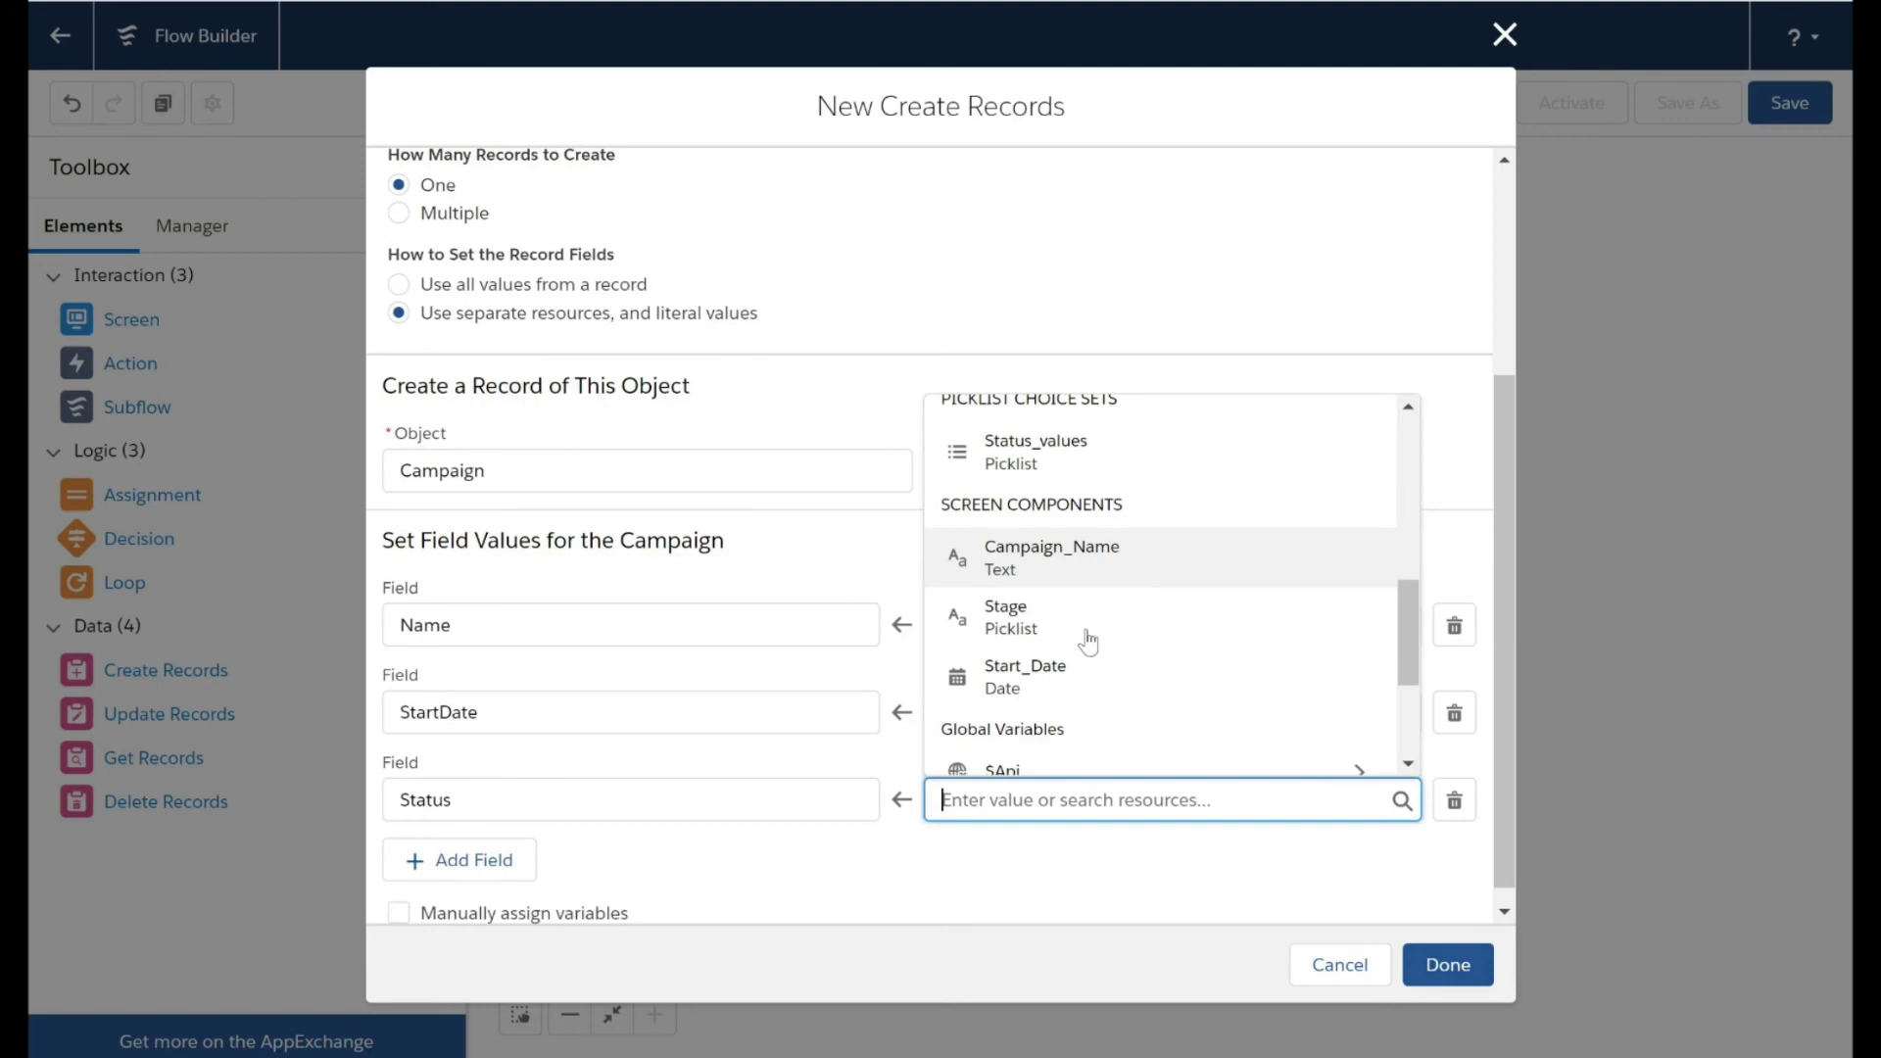
{"action": "left_click", "coordinate": [1089, 642]}
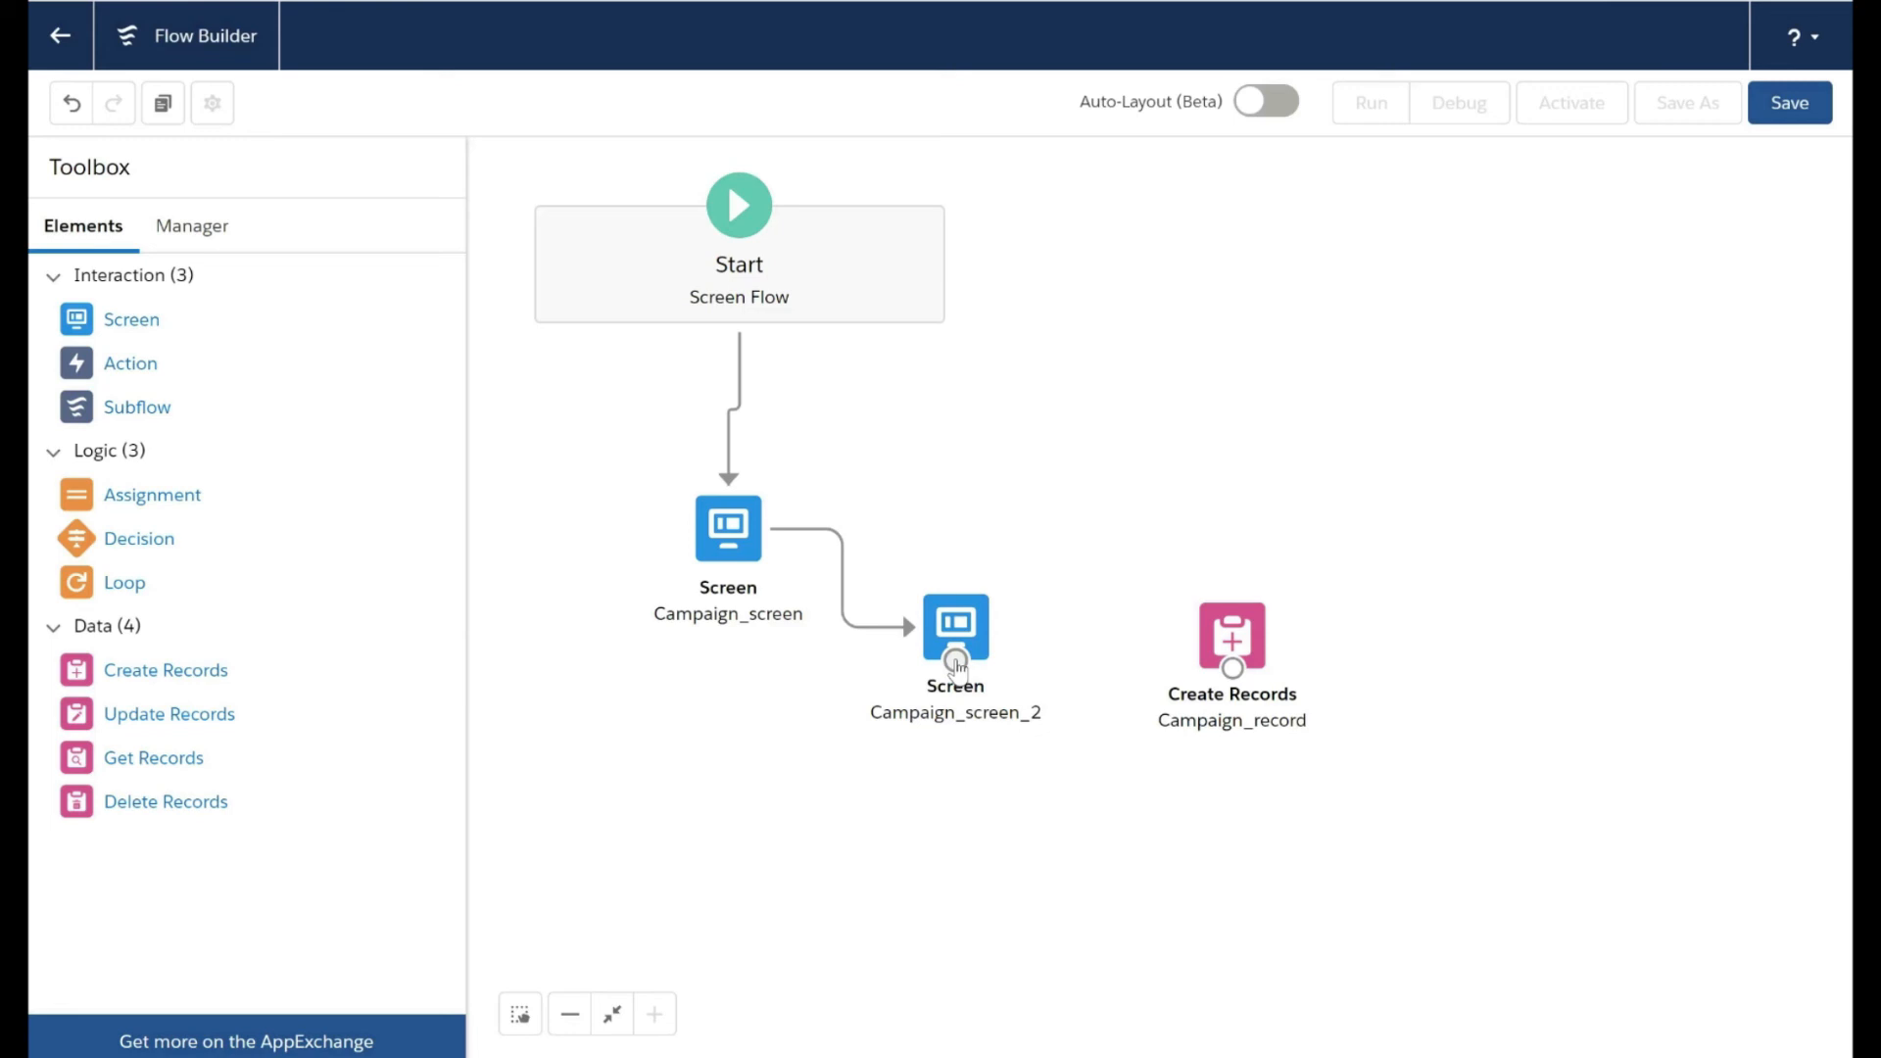
Step: Connect Campaign_screen_2 to Campaign_record and save the flow as create campaign record
{"action": "left_click_drag", "start_coordinate": [956, 664], "coordinate": [1232, 635]}
{"action": "left_click", "coordinate": [1789, 101]}
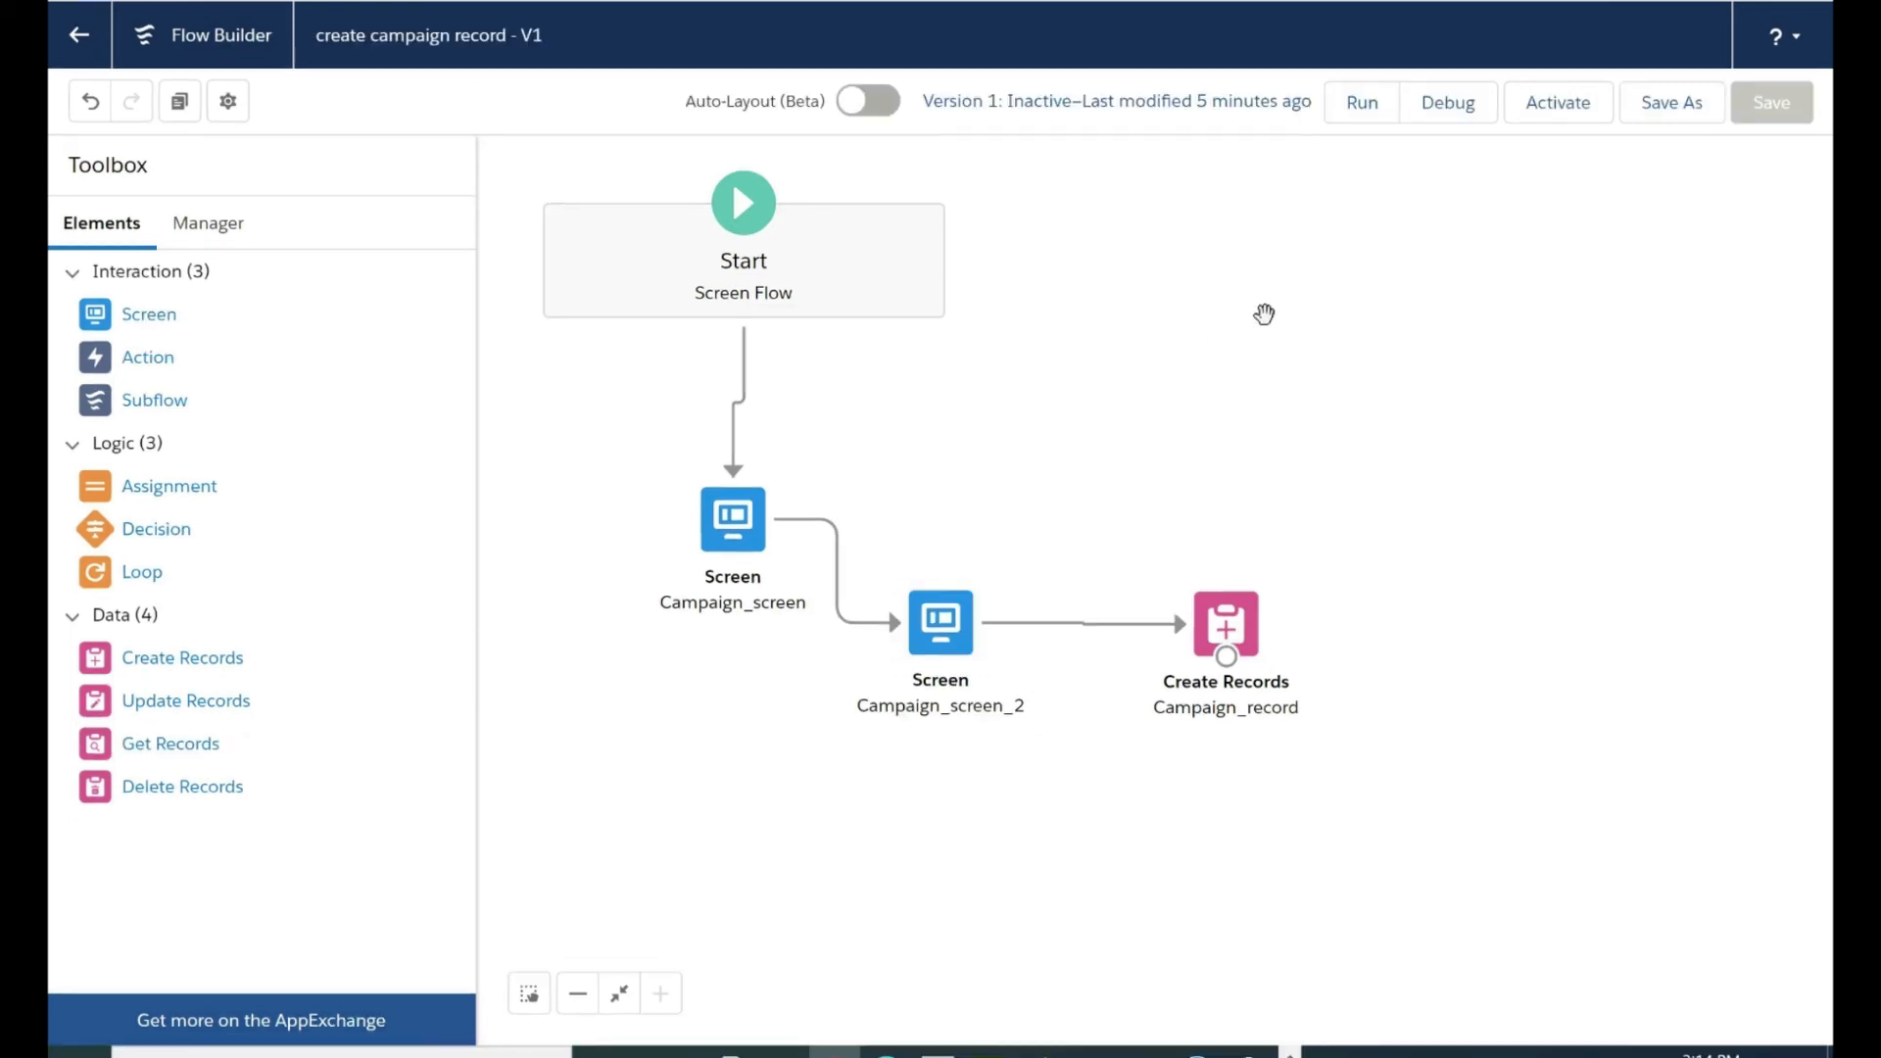
Step: Run the flow in debug mode and submit its first screen with campaign name Campaign_3 and start date 31 May 2021
{"action": "left_click", "coordinate": [1459, 108]}
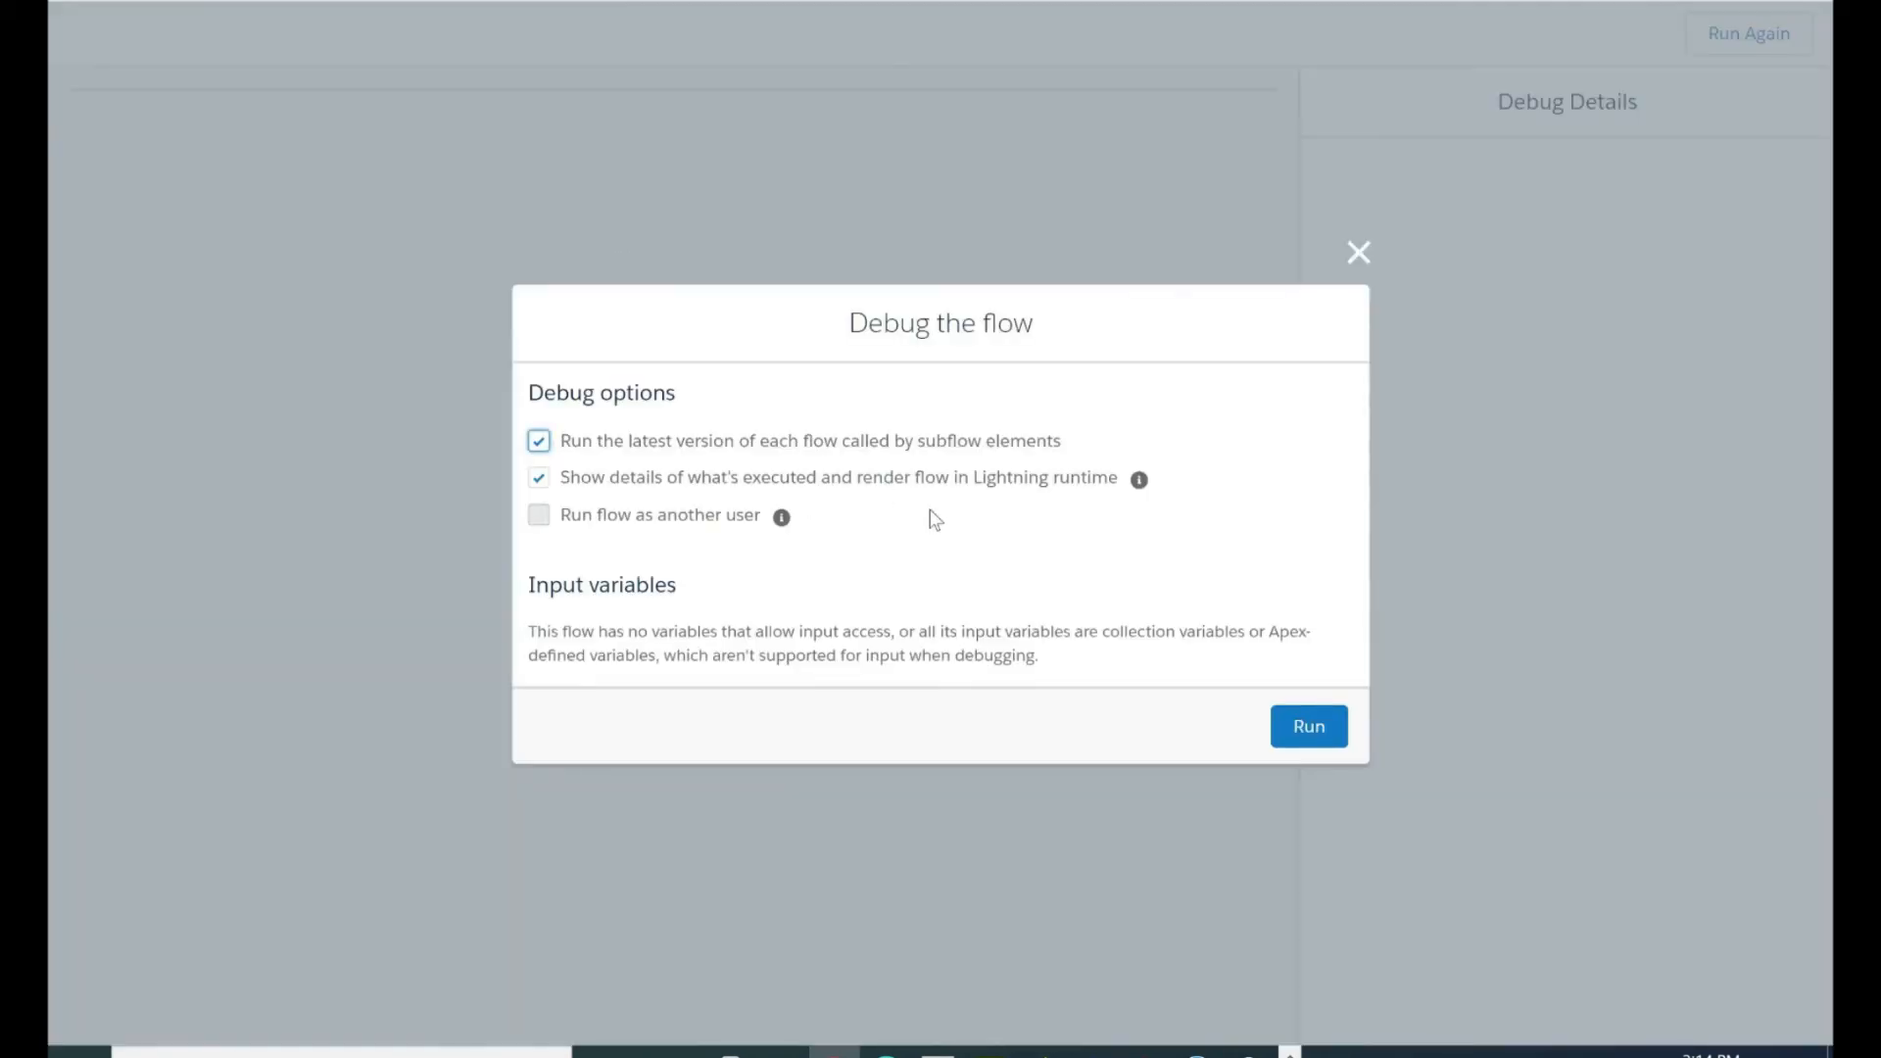
{"action": "left_click", "coordinate": [1309, 729]}
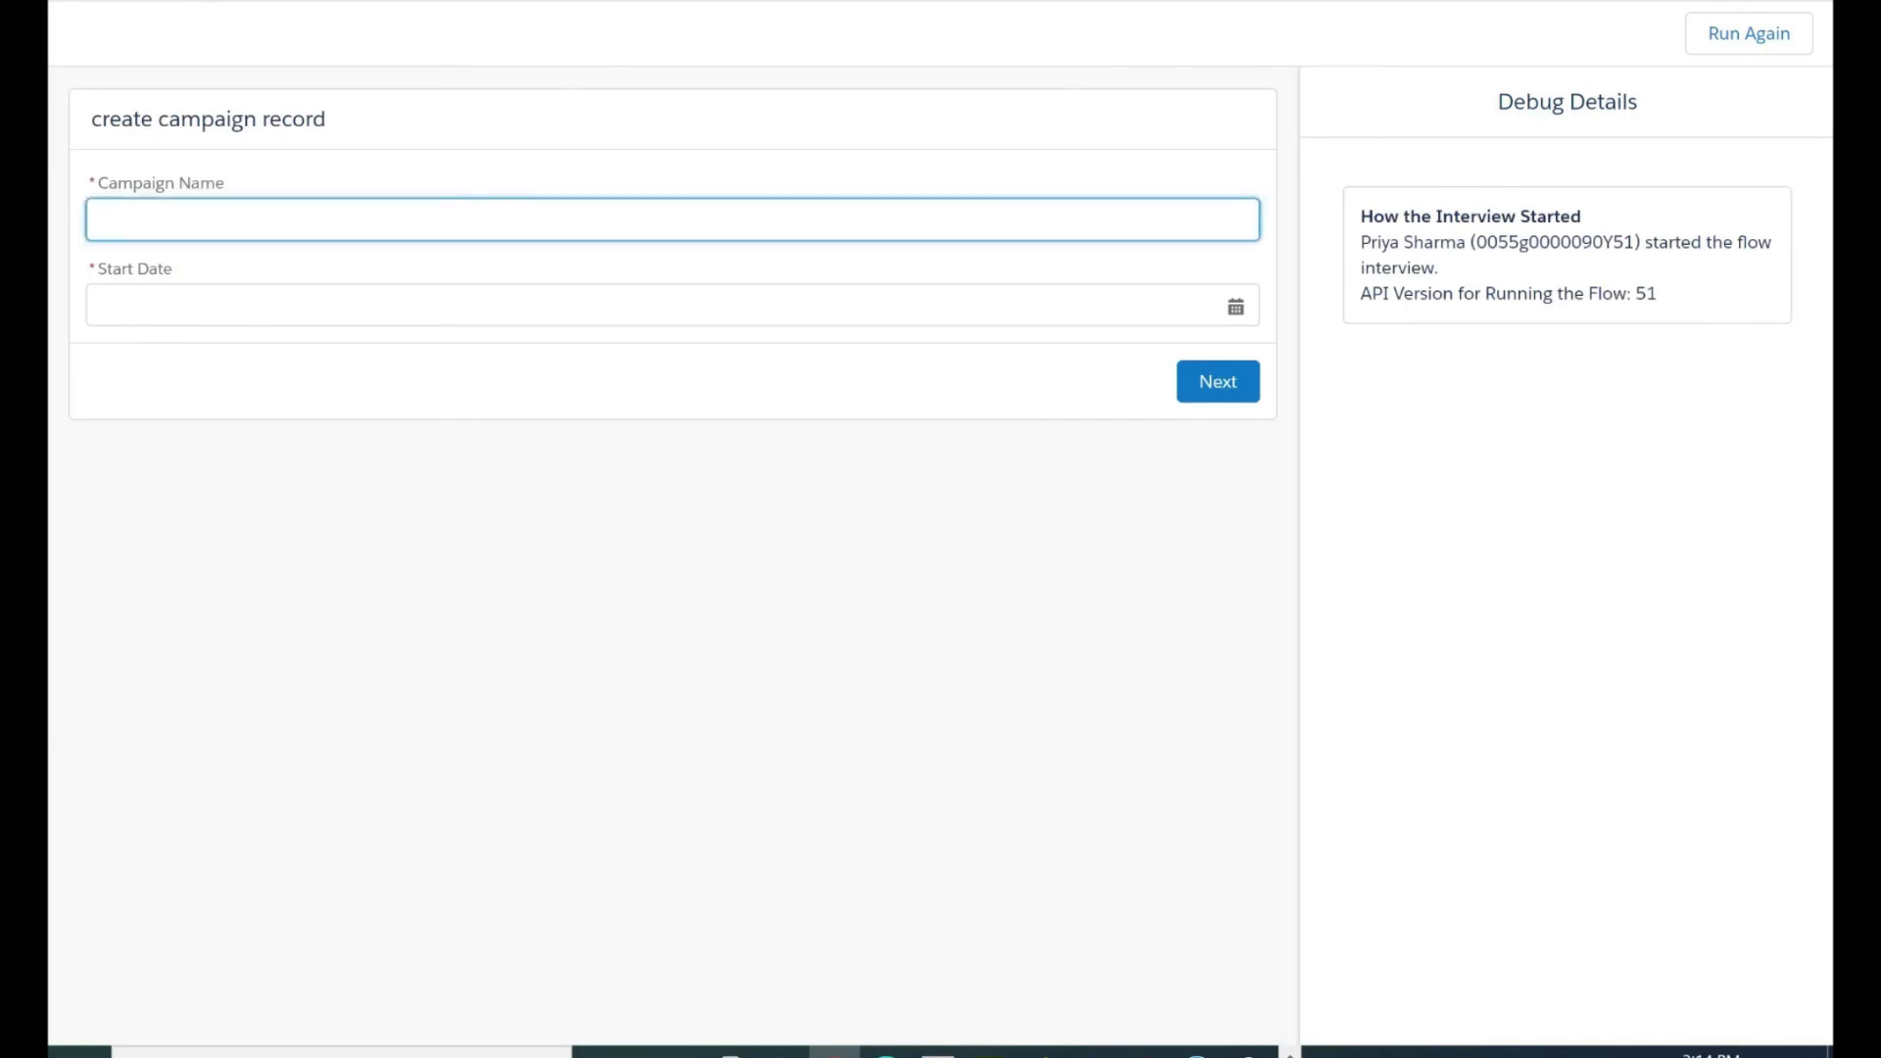
{"action": "type", "text": "Campaign_3"}
{"action": "key", "text": "Tab"}
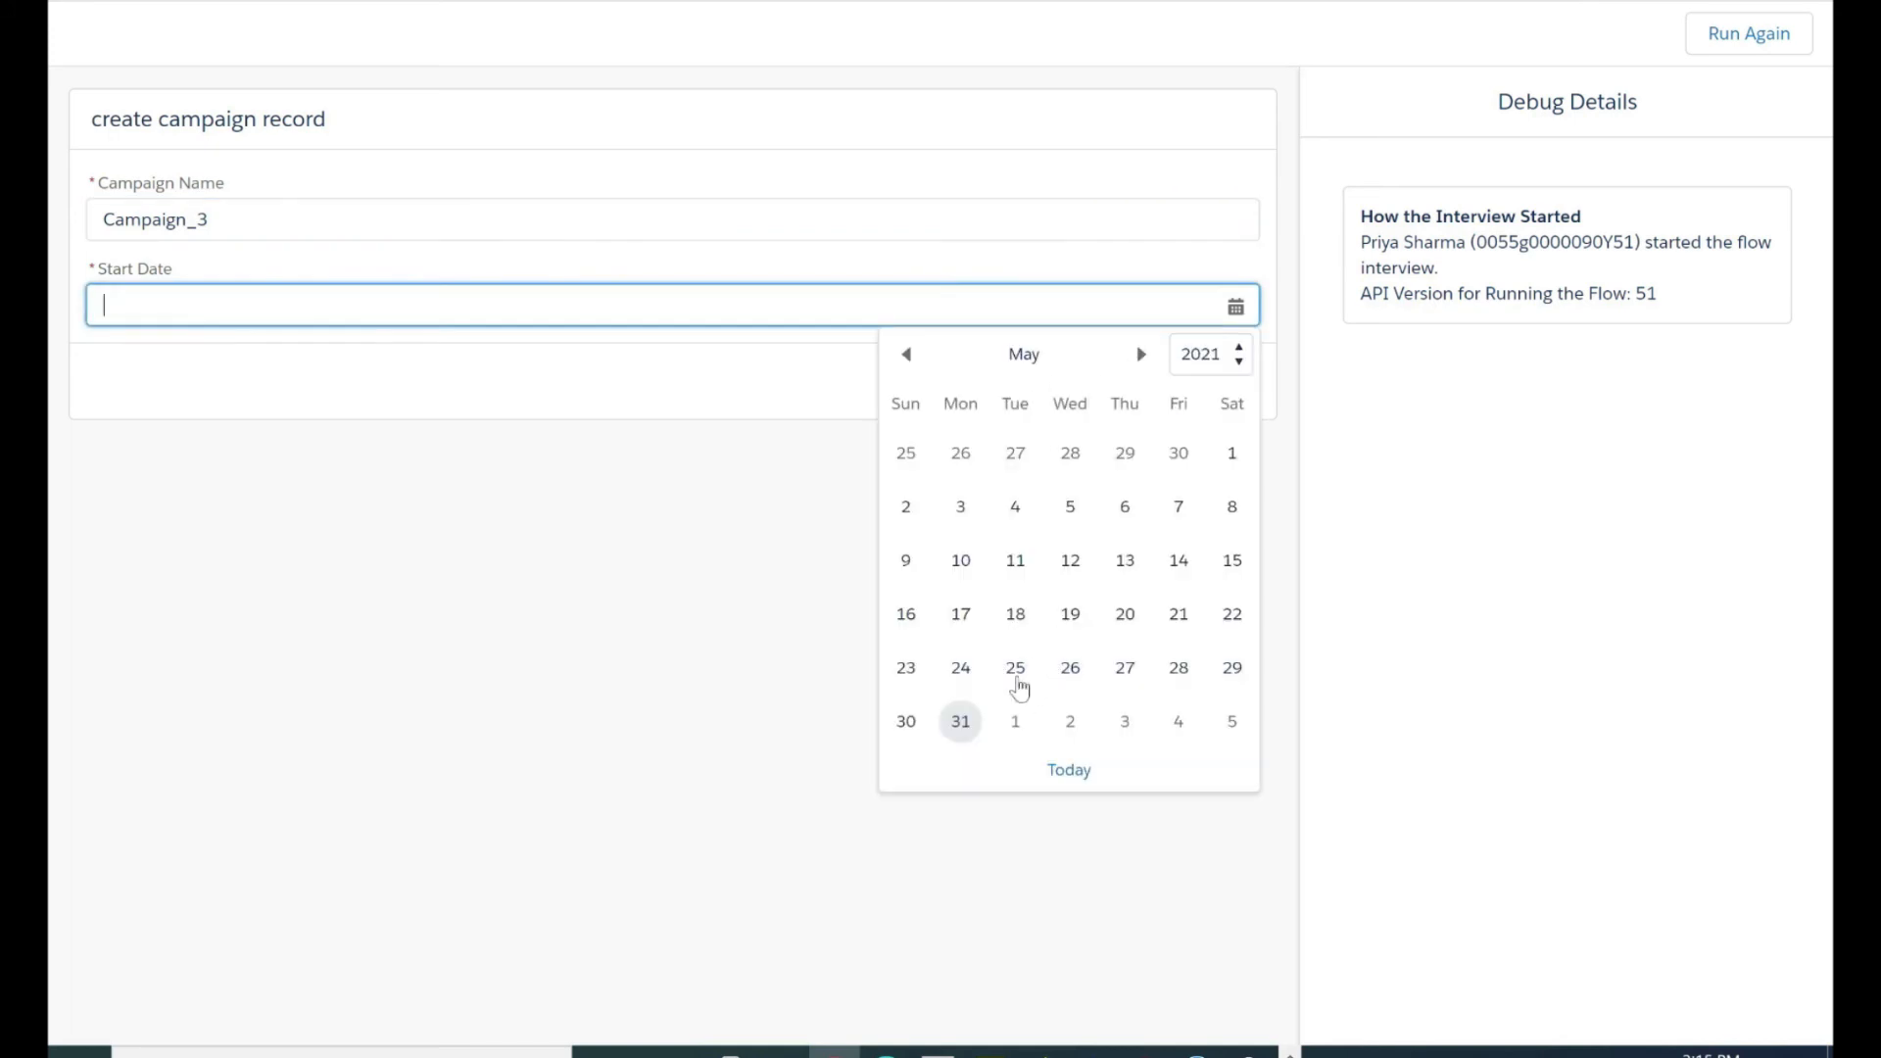
{"action": "left_click", "coordinate": [965, 730]}
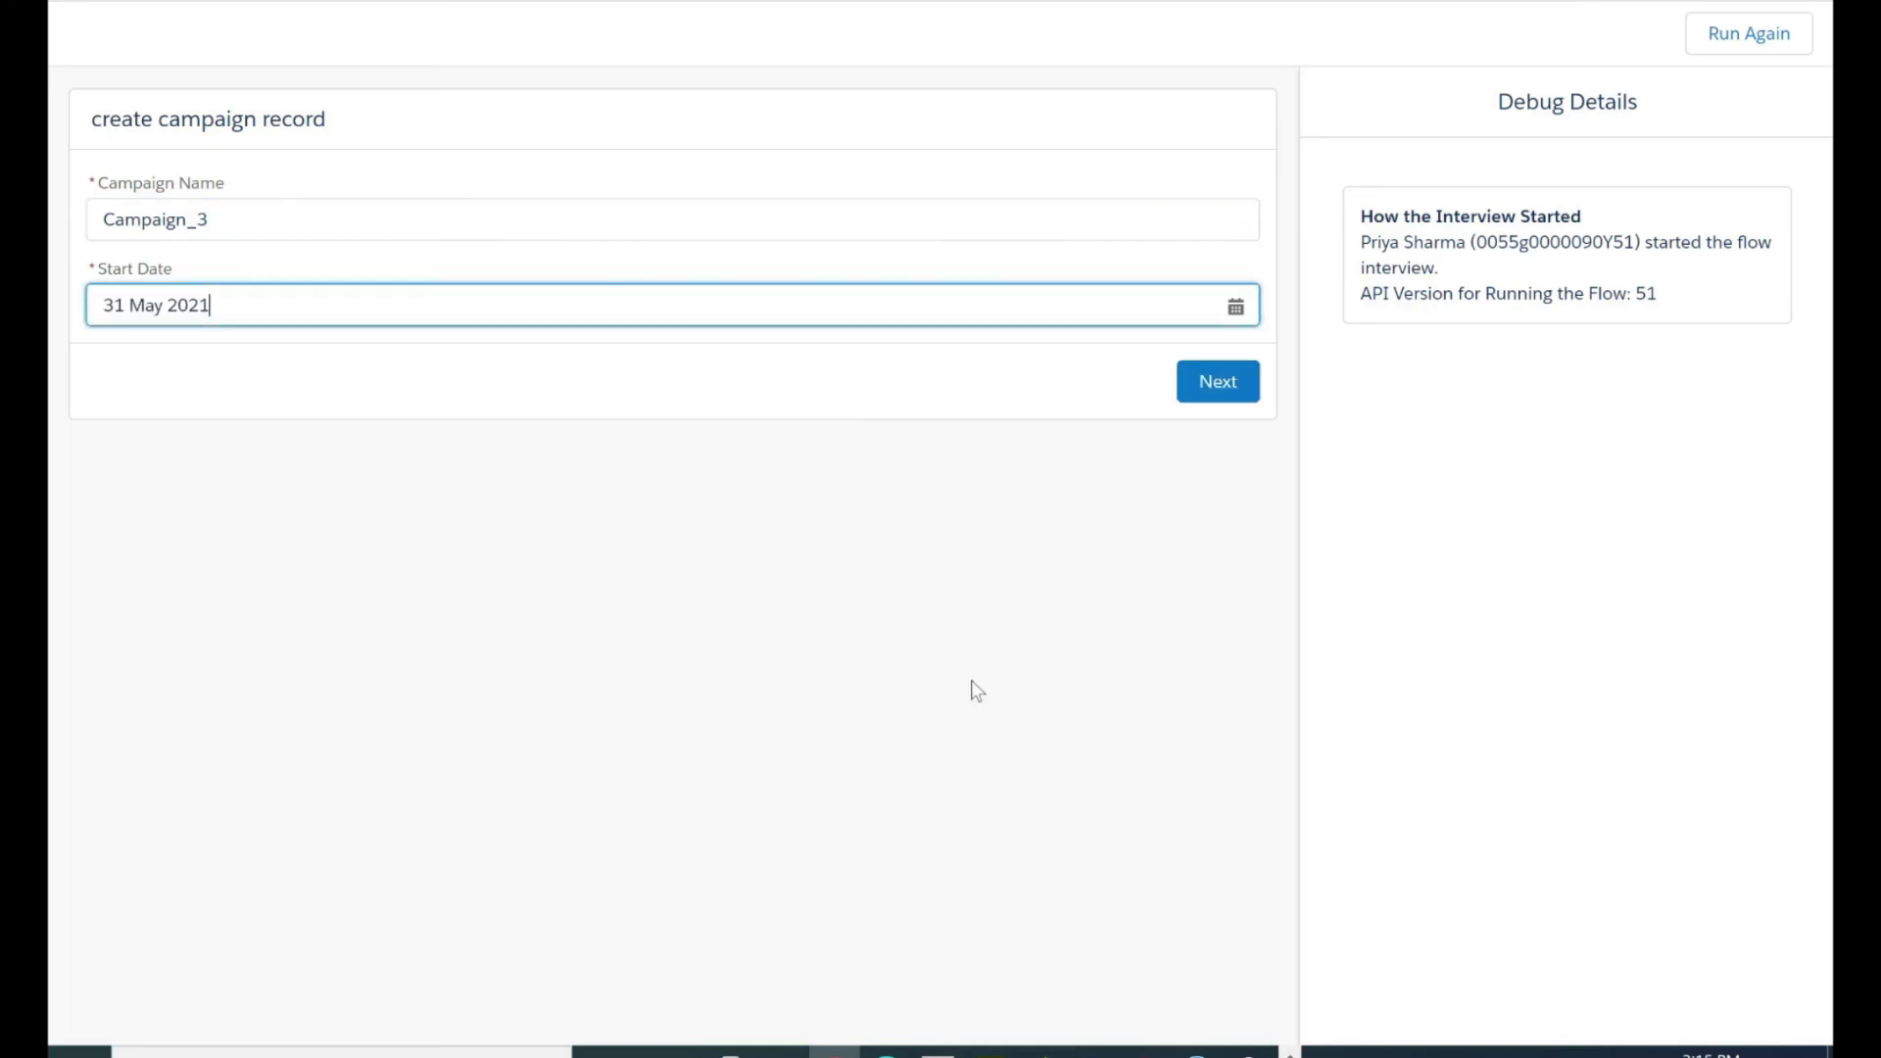
{"action": "left_click", "coordinate": [1219, 389]}
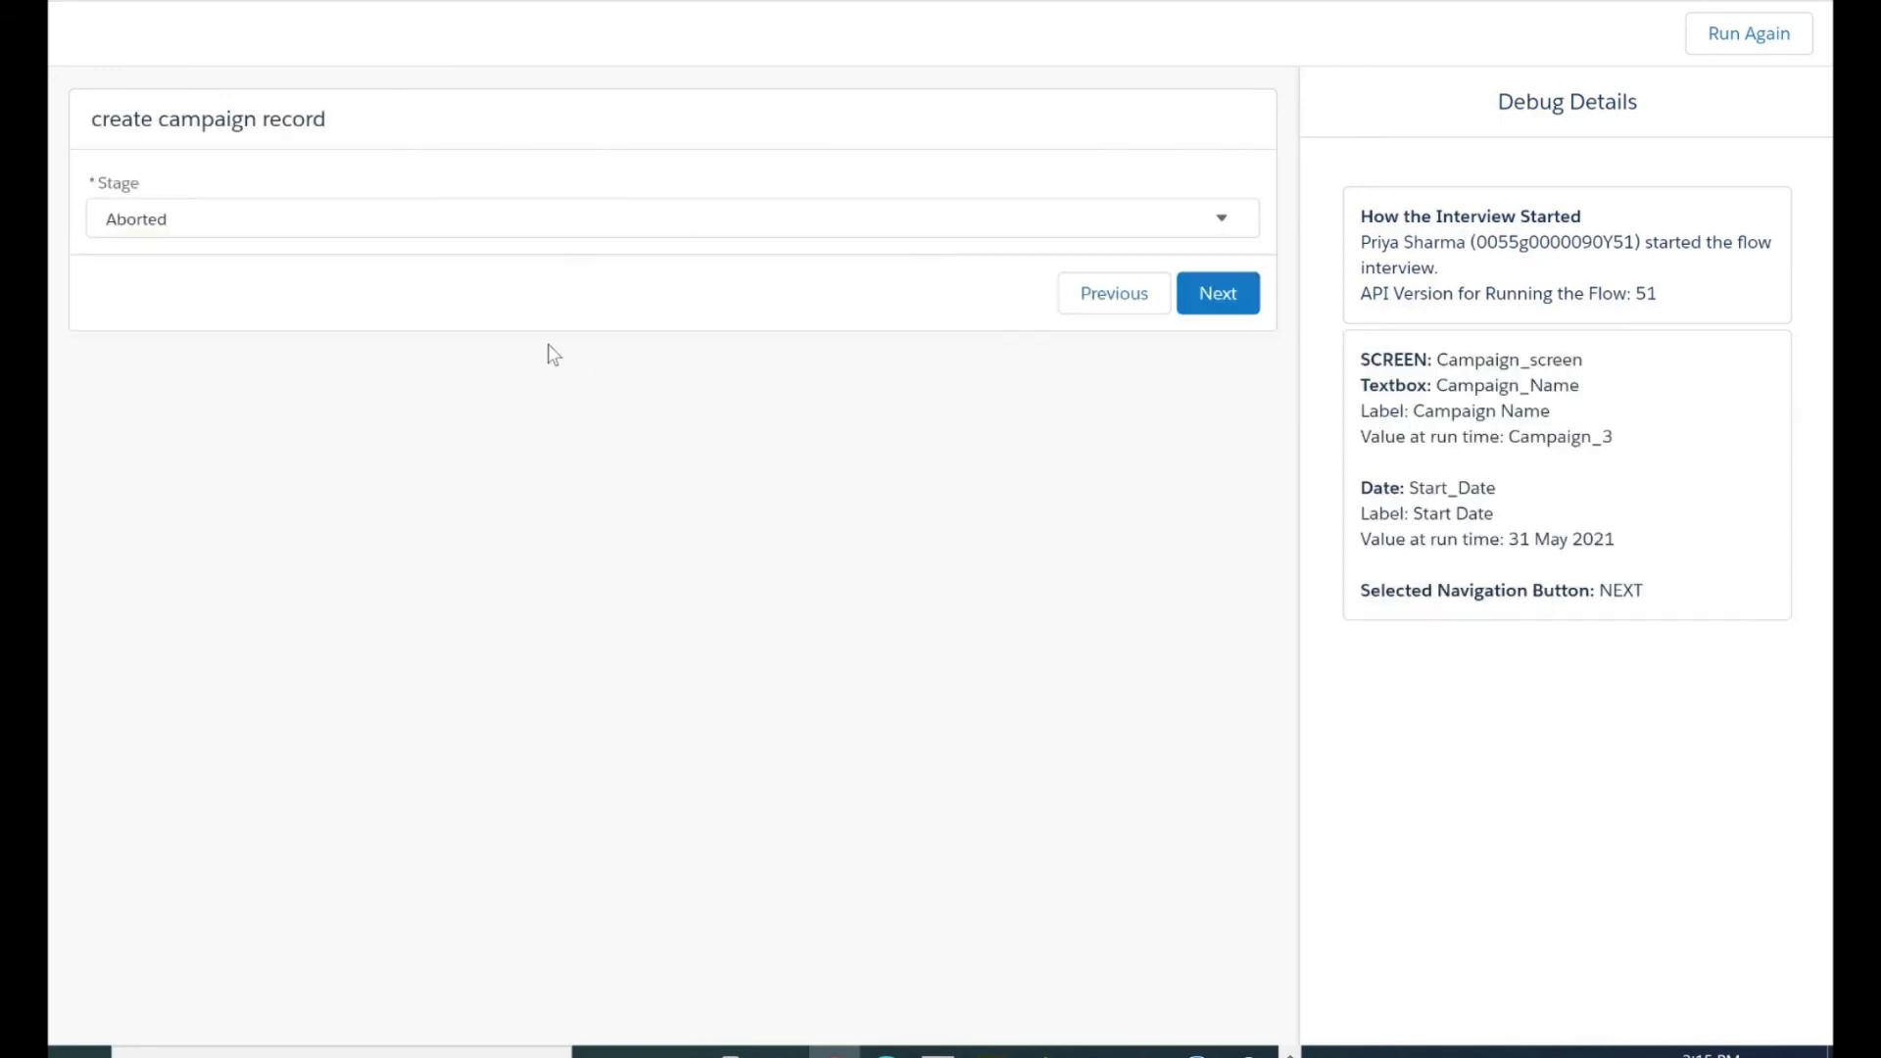
Step: Set the Stage to In Progress on the flow's second screen and complete the debug run
{"action": "left_click", "coordinate": [713, 234]}
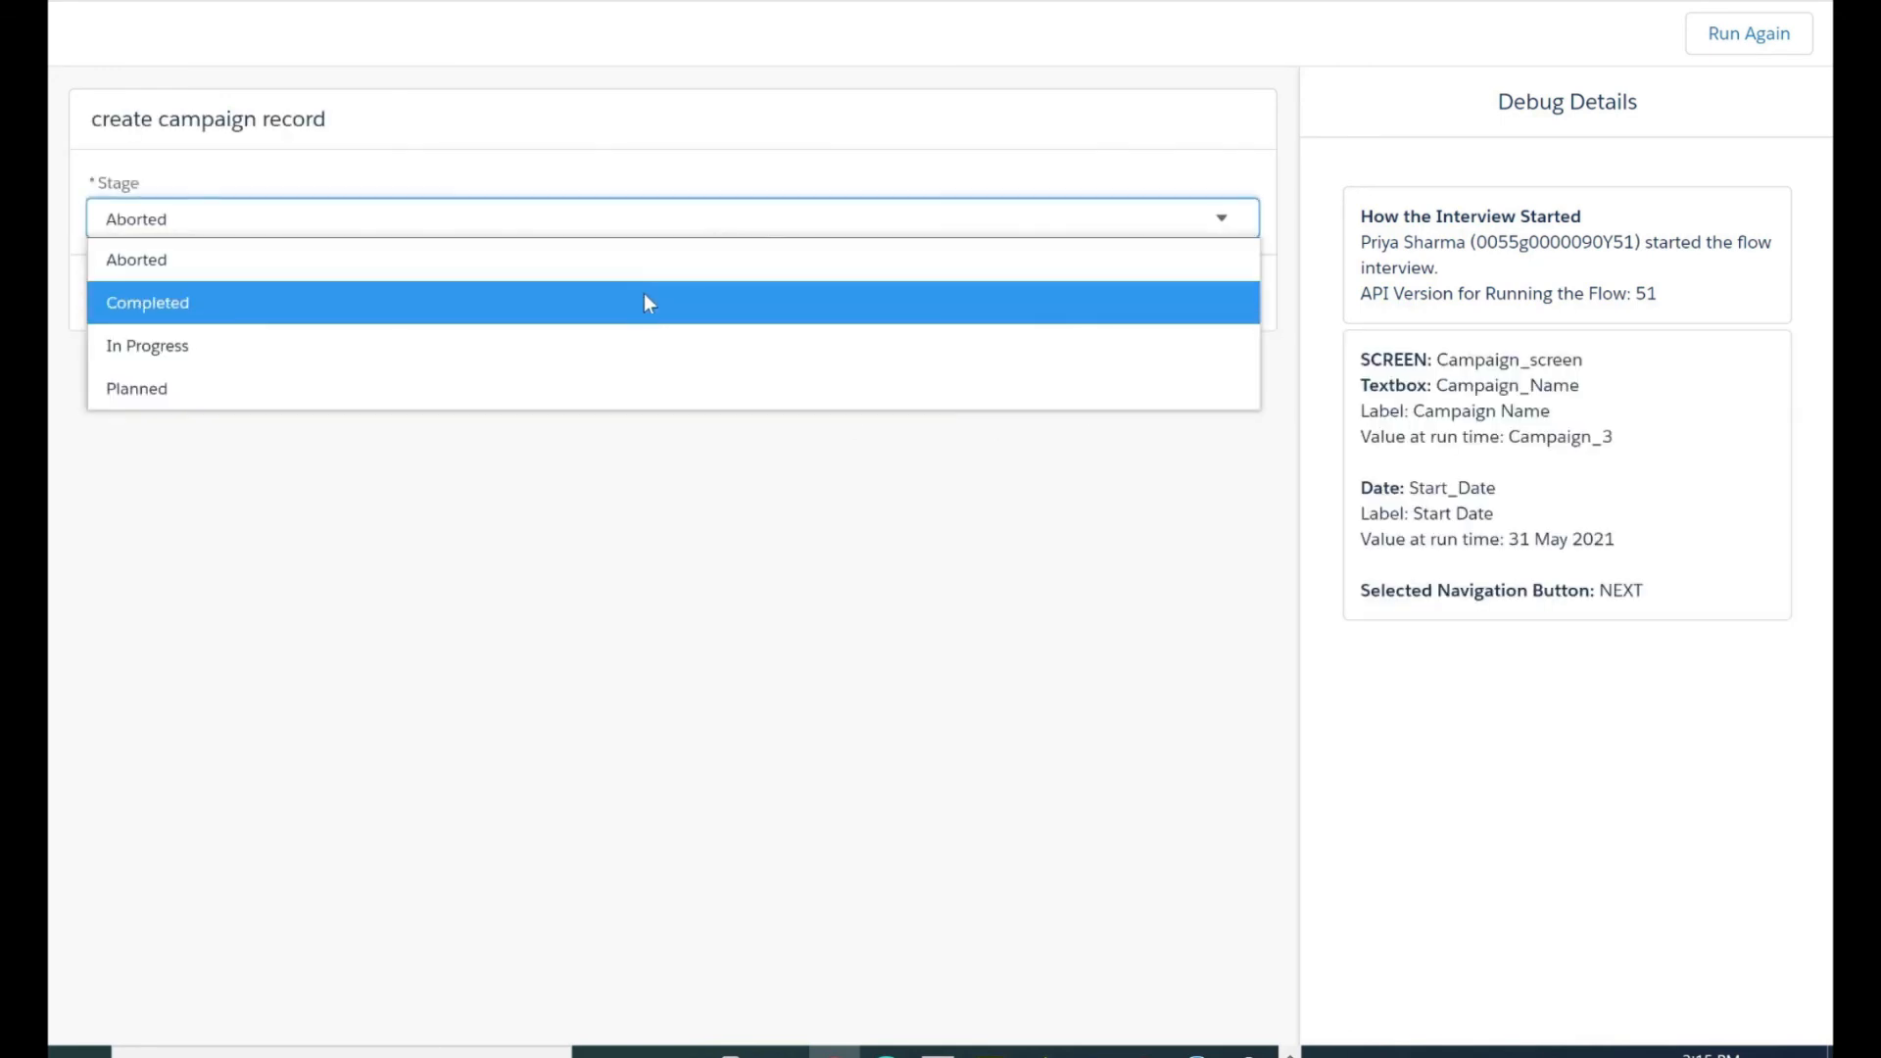
{"action": "left_click", "coordinate": [615, 351]}
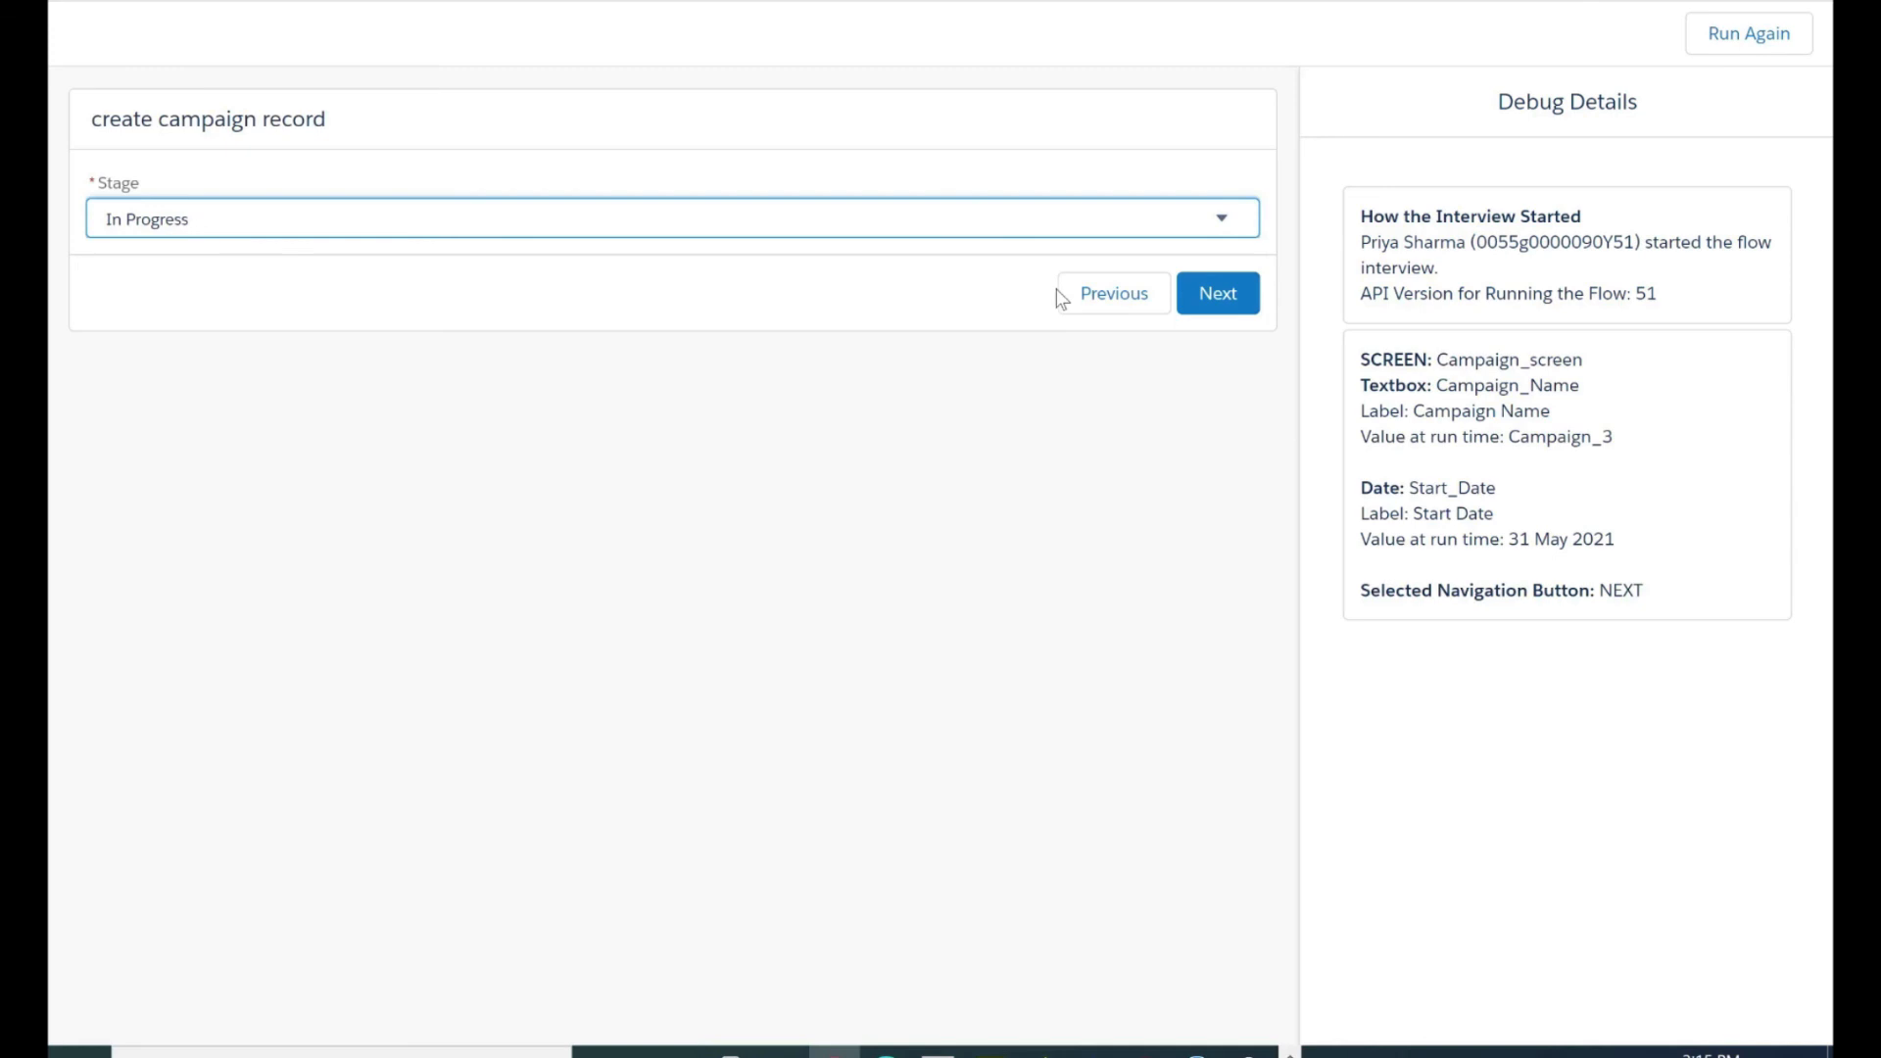
{"action": "left_click", "coordinate": [1223, 306]}
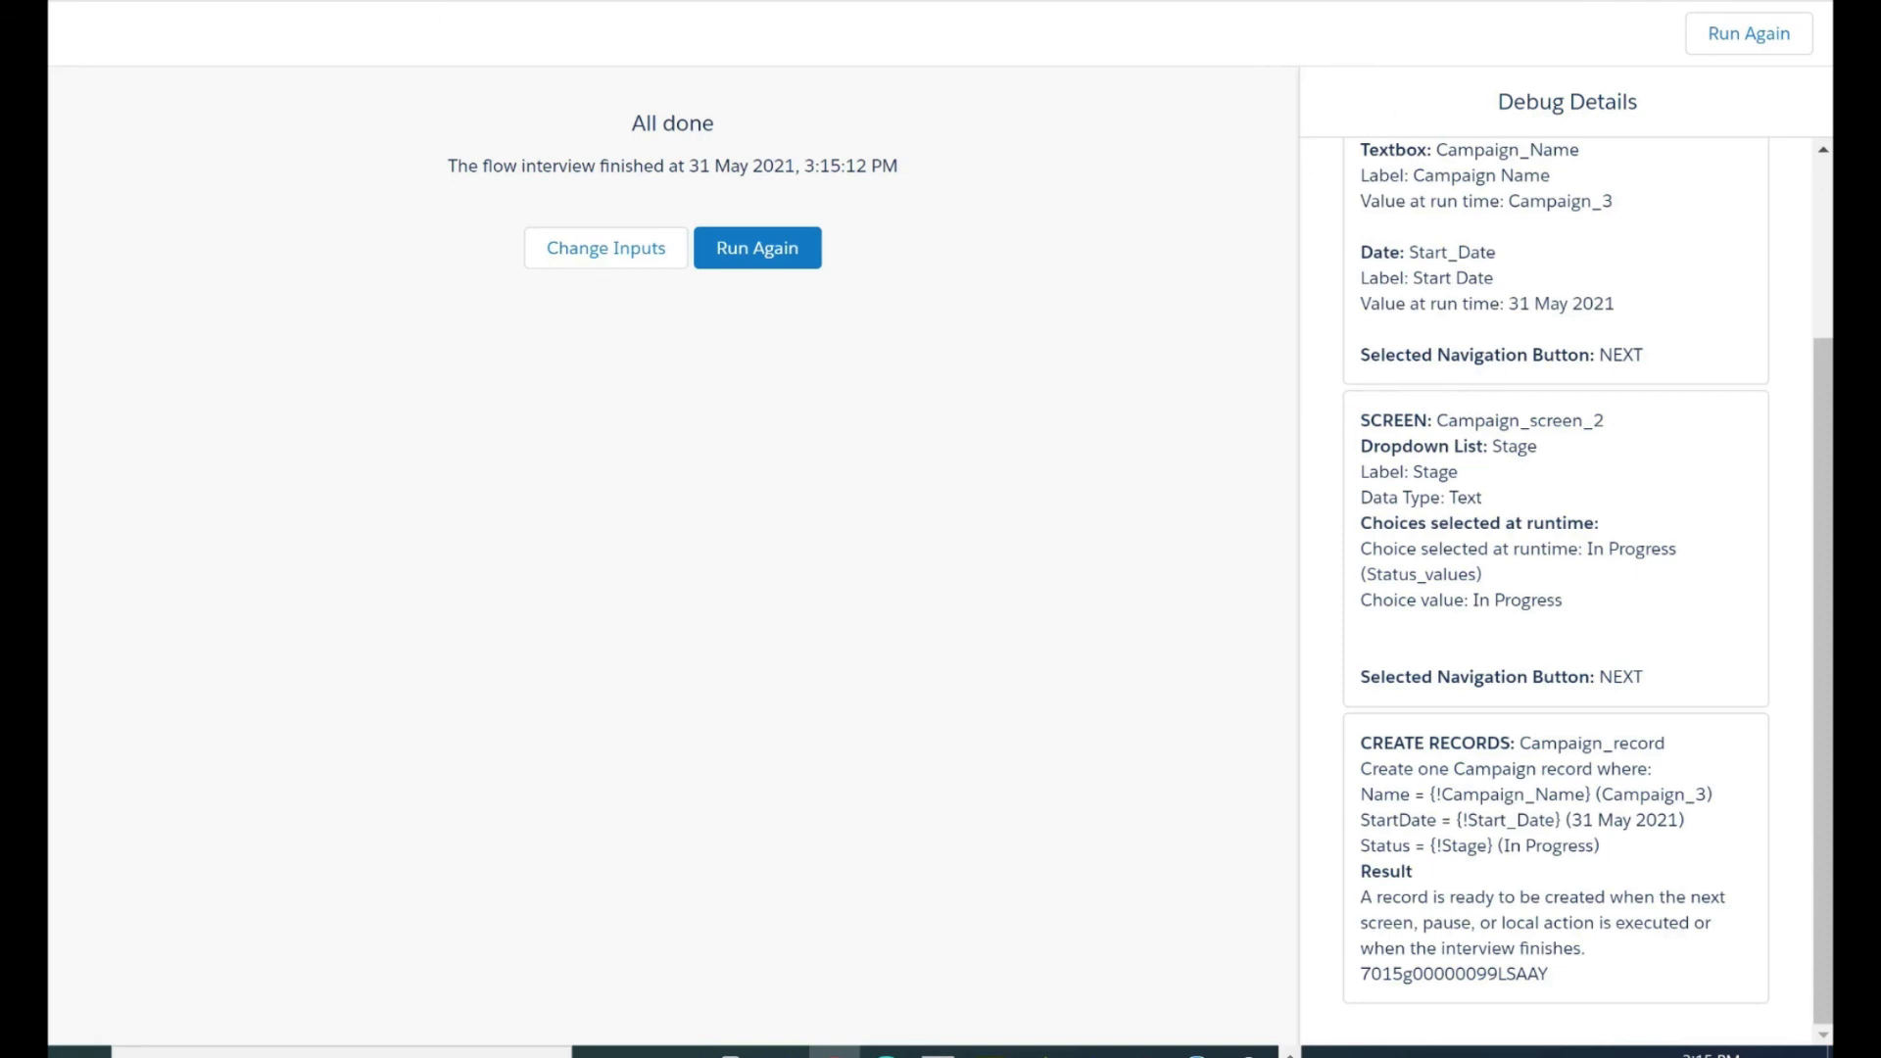
Step: Open the Campaign_3 record from the All Campaigns list and check its name, status and start date in the details
{"action": "key", "text": "ctrl+shift+Tab"}
{"action": "key", "text": "ctrl+shift+Tab"}
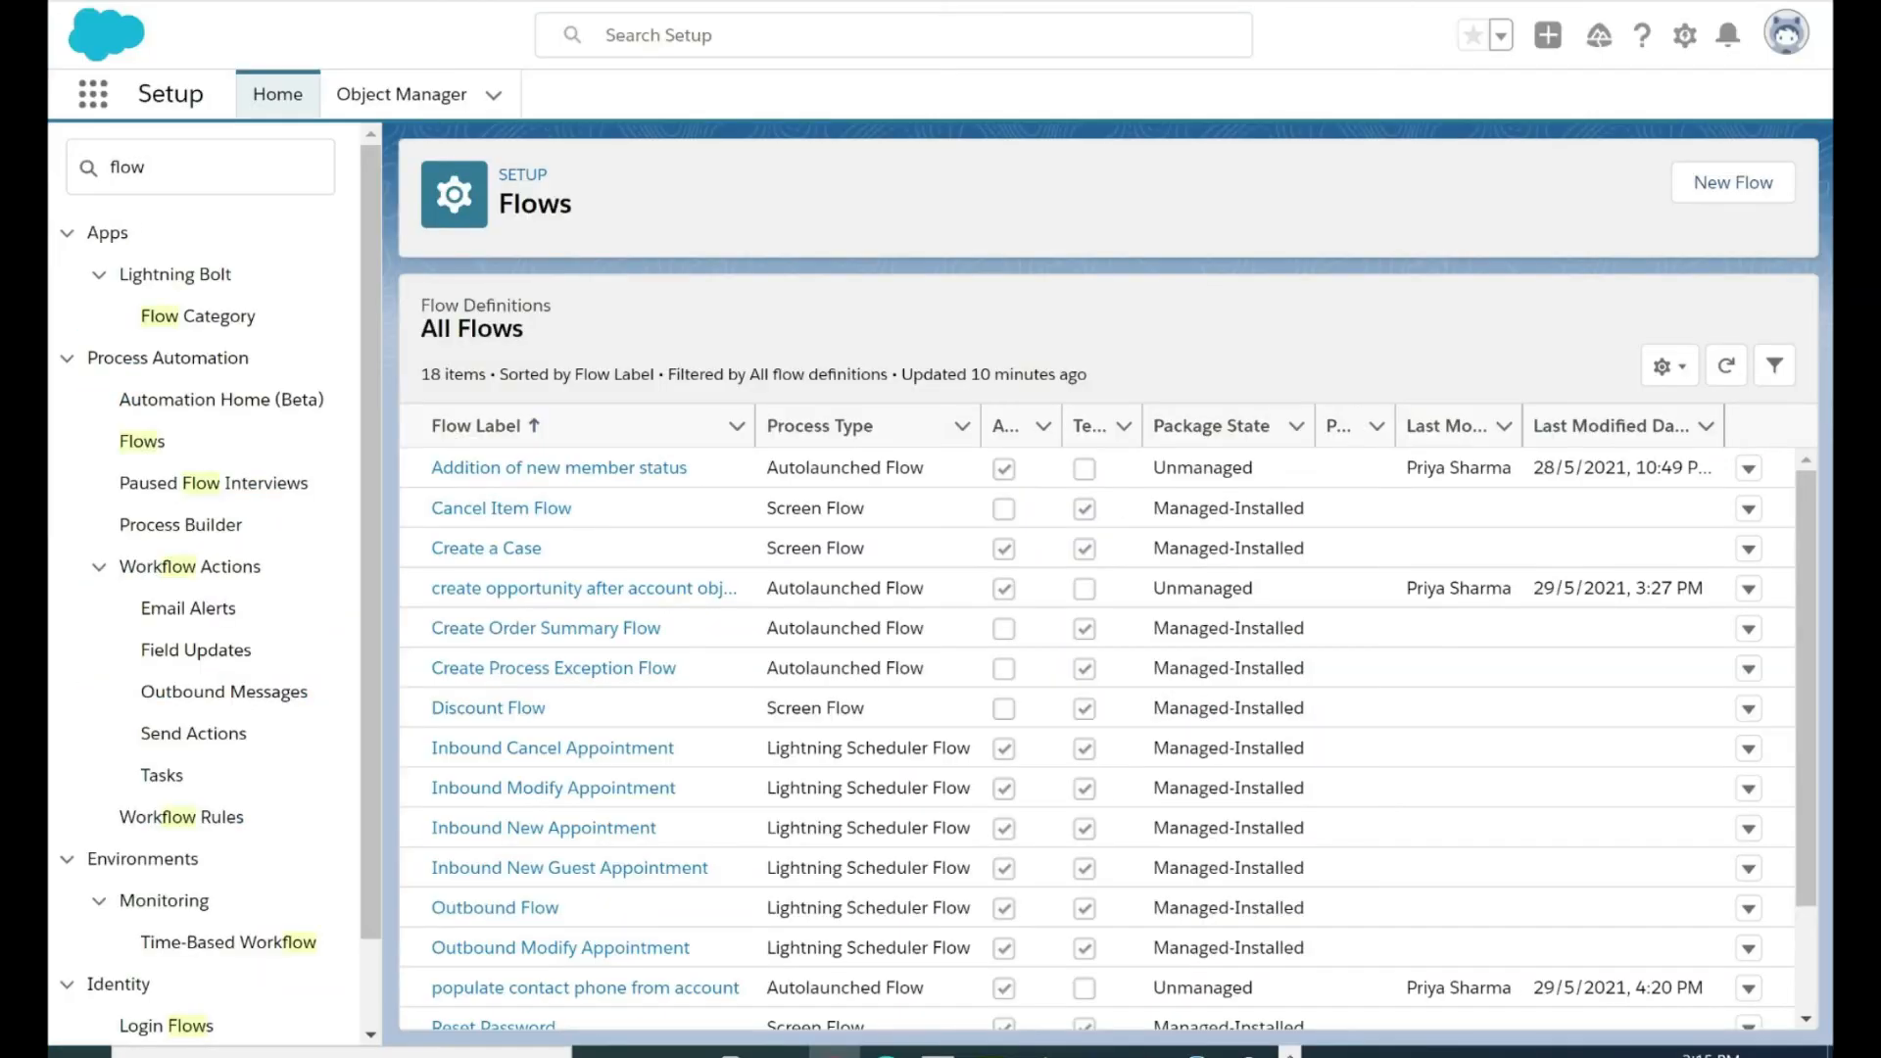
{"action": "key", "text": "ctrl+shift+Tab"}
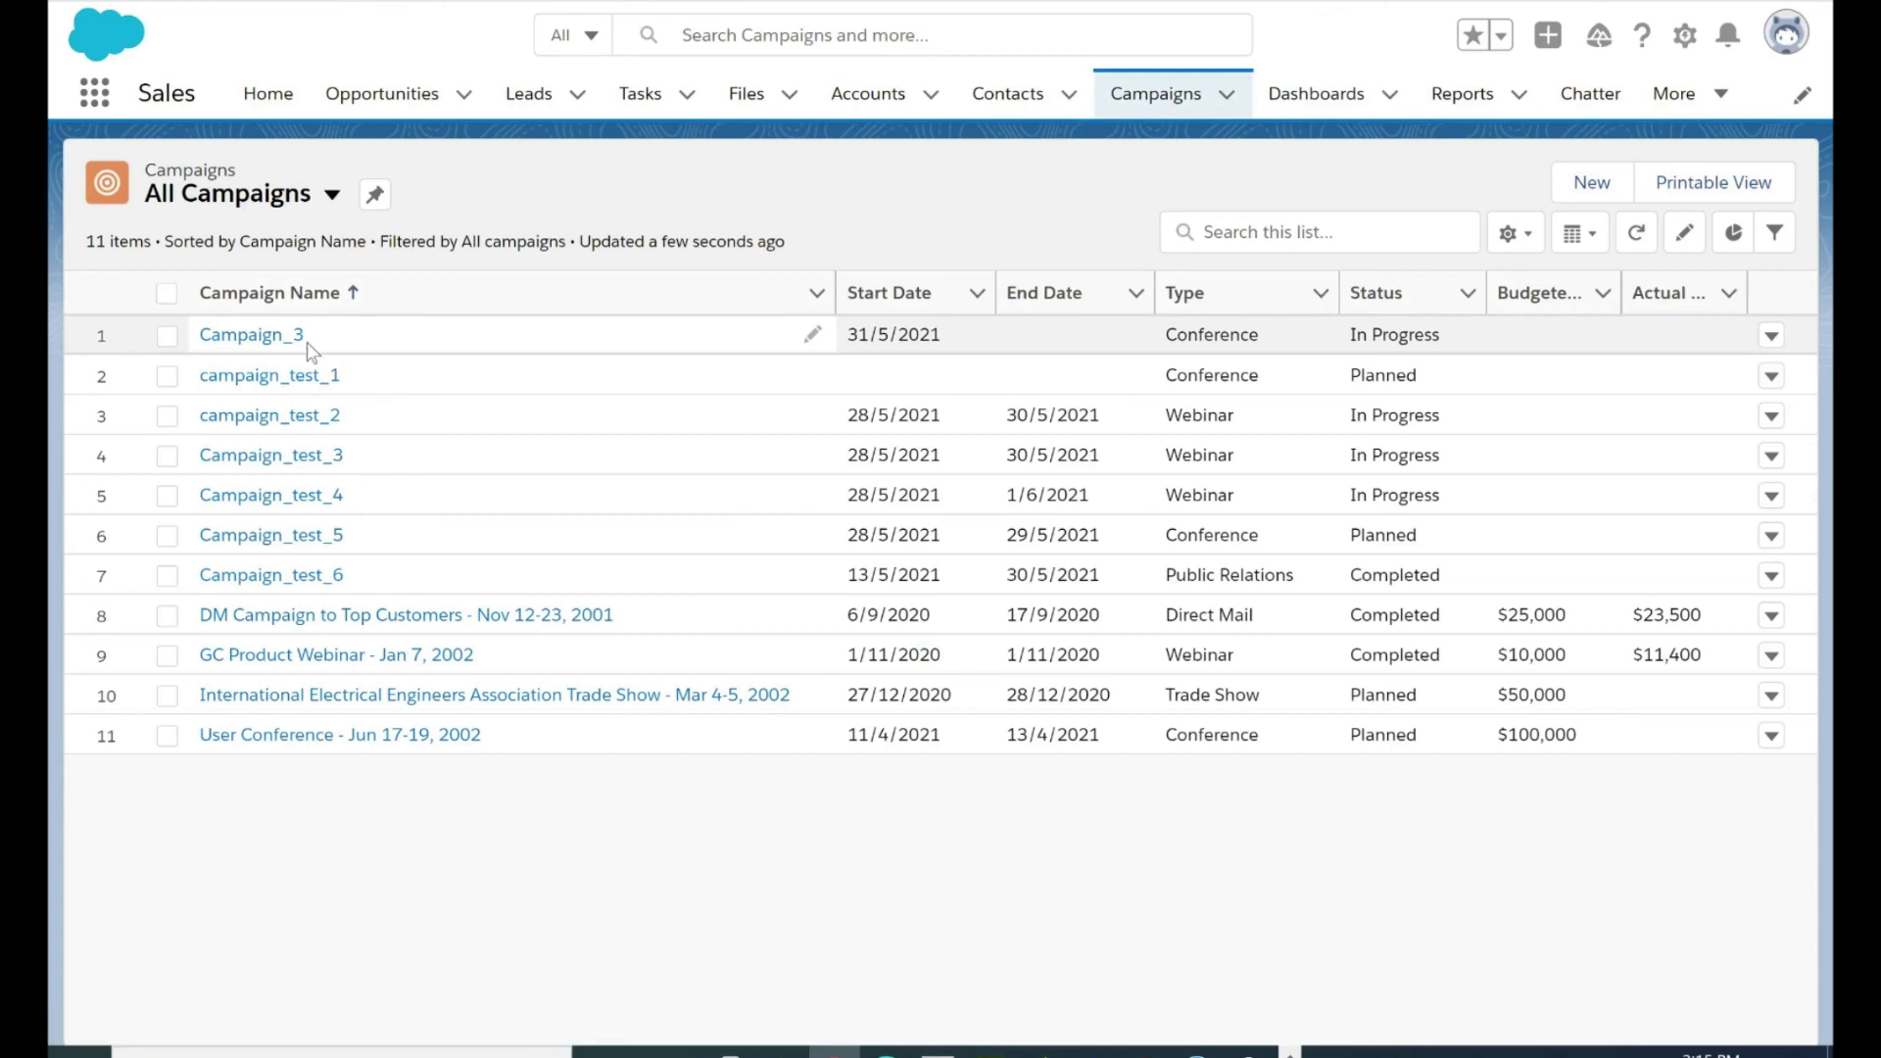
{"action": "left_click", "coordinate": [267, 343]}
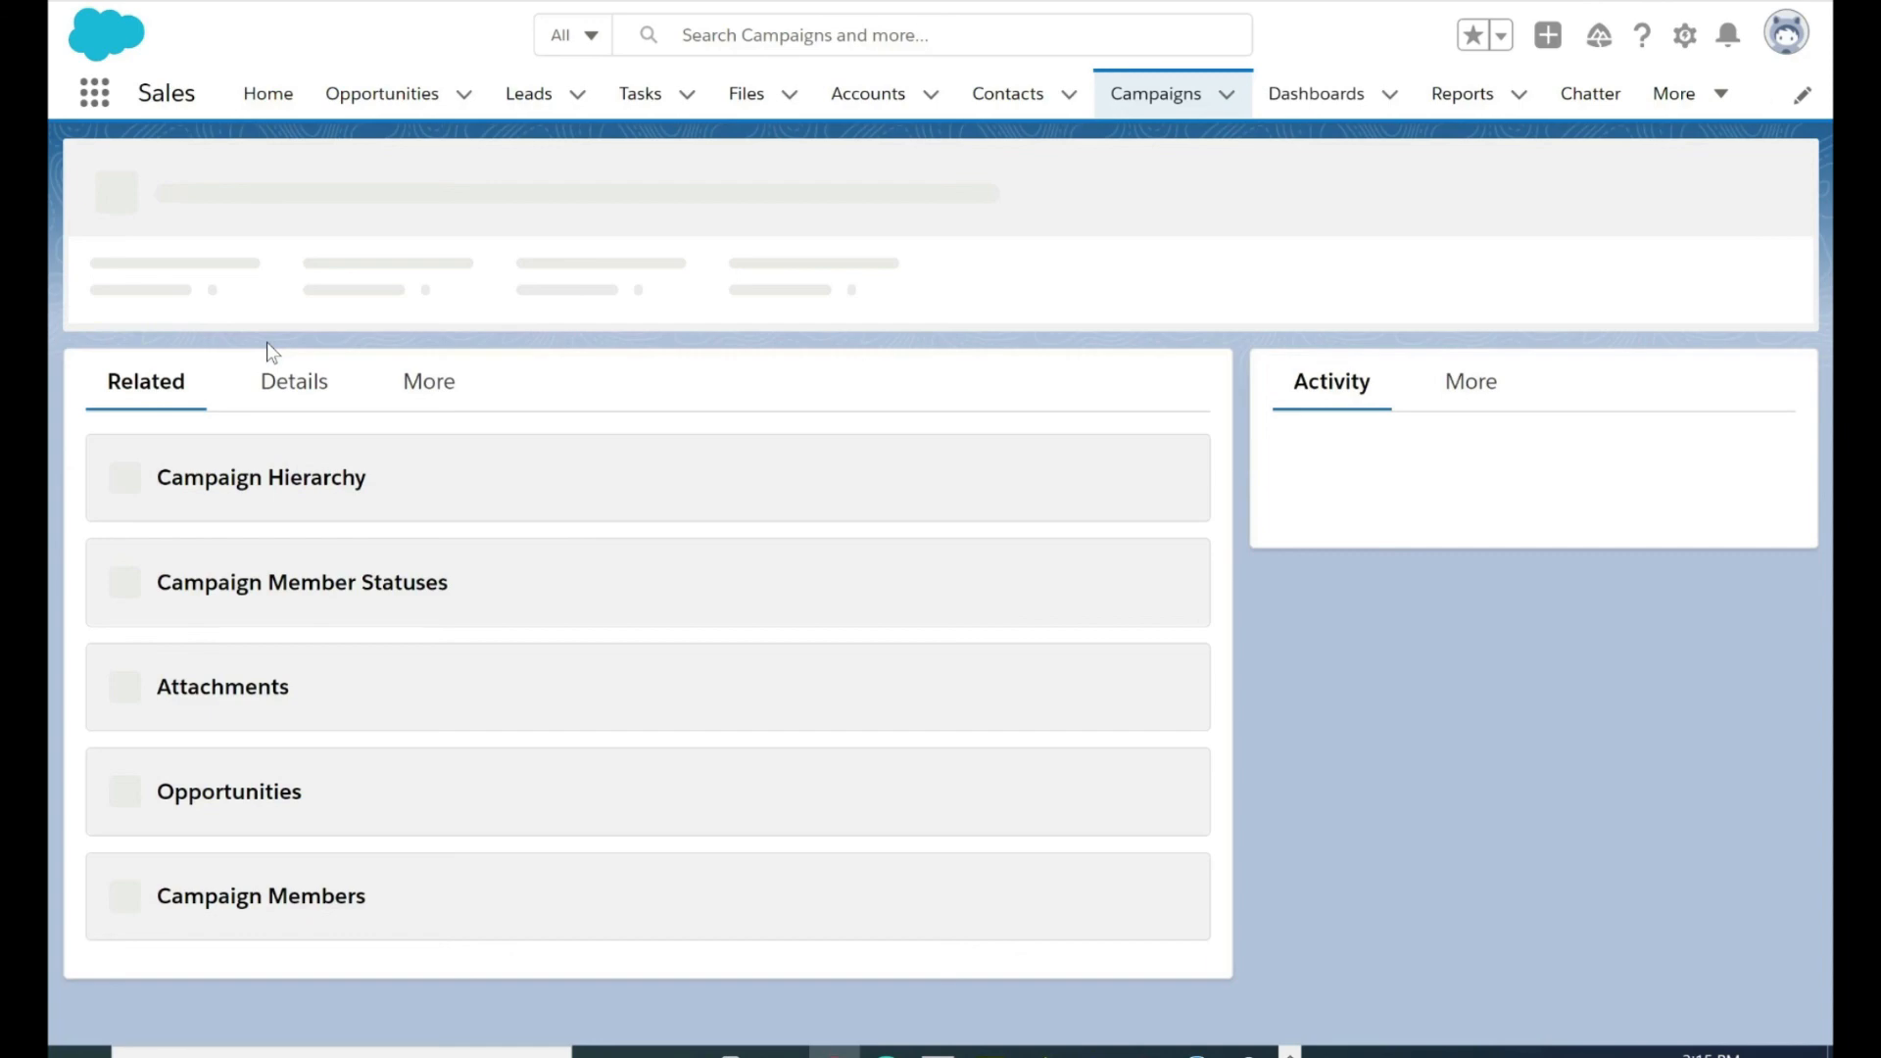
{"action": "left_click", "coordinate": [298, 382]}
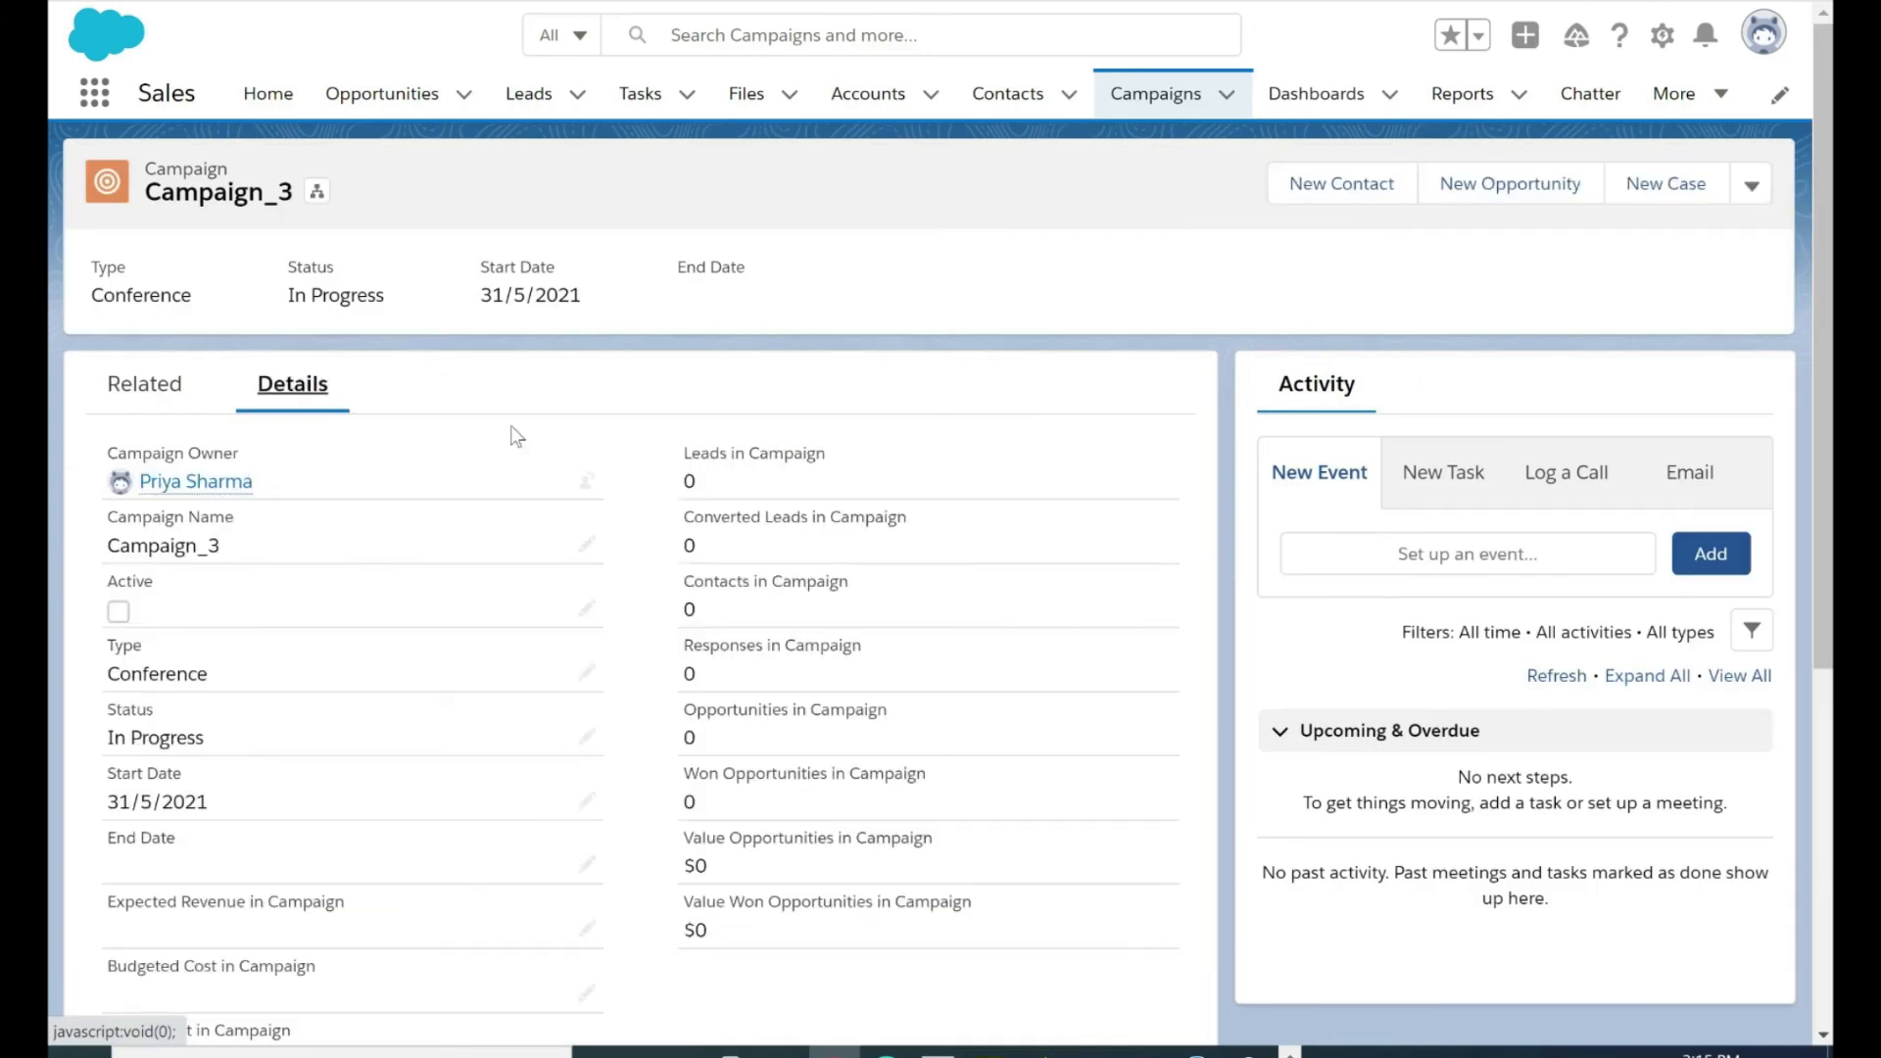
{"action": "scroll", "coordinate": [517, 436], "scroll_direction": "down", "scroll_amount": 1}
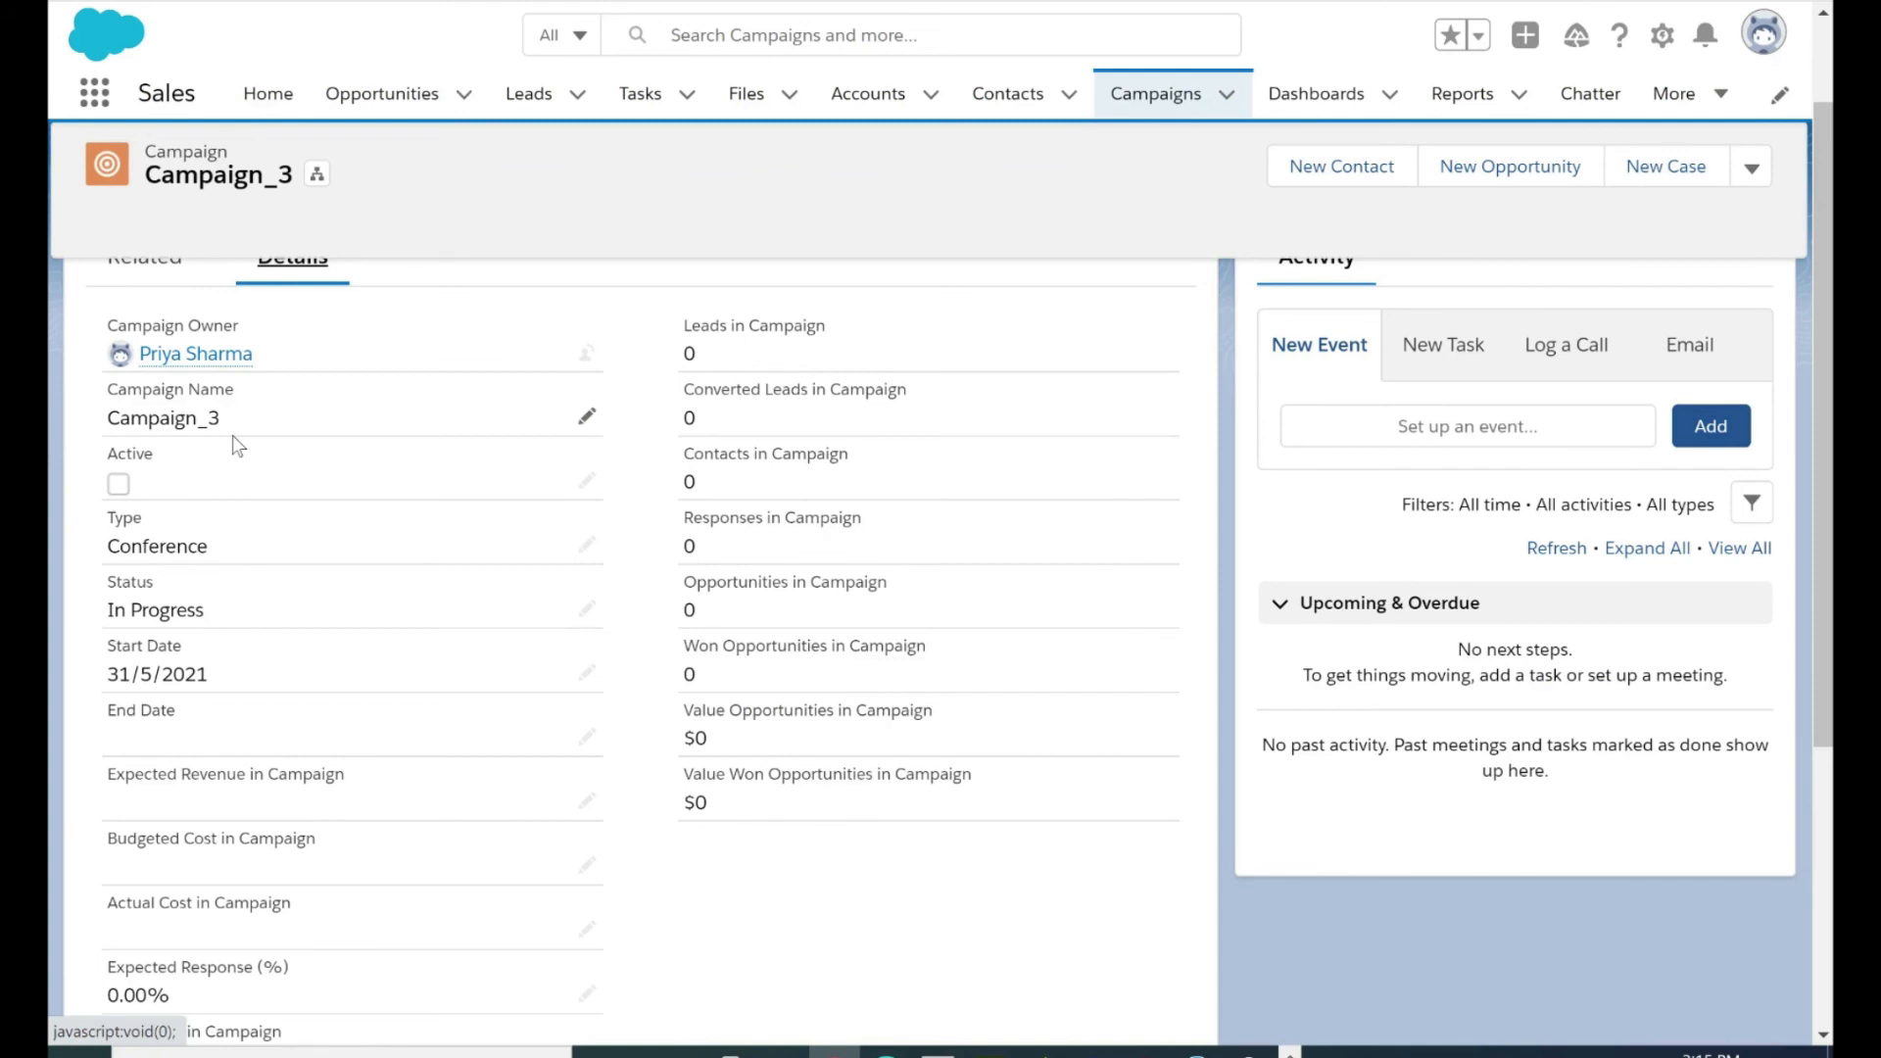
{"action": "scroll", "coordinate": [233, 435], "scroll_direction": "down", "scroll_amount": 1}
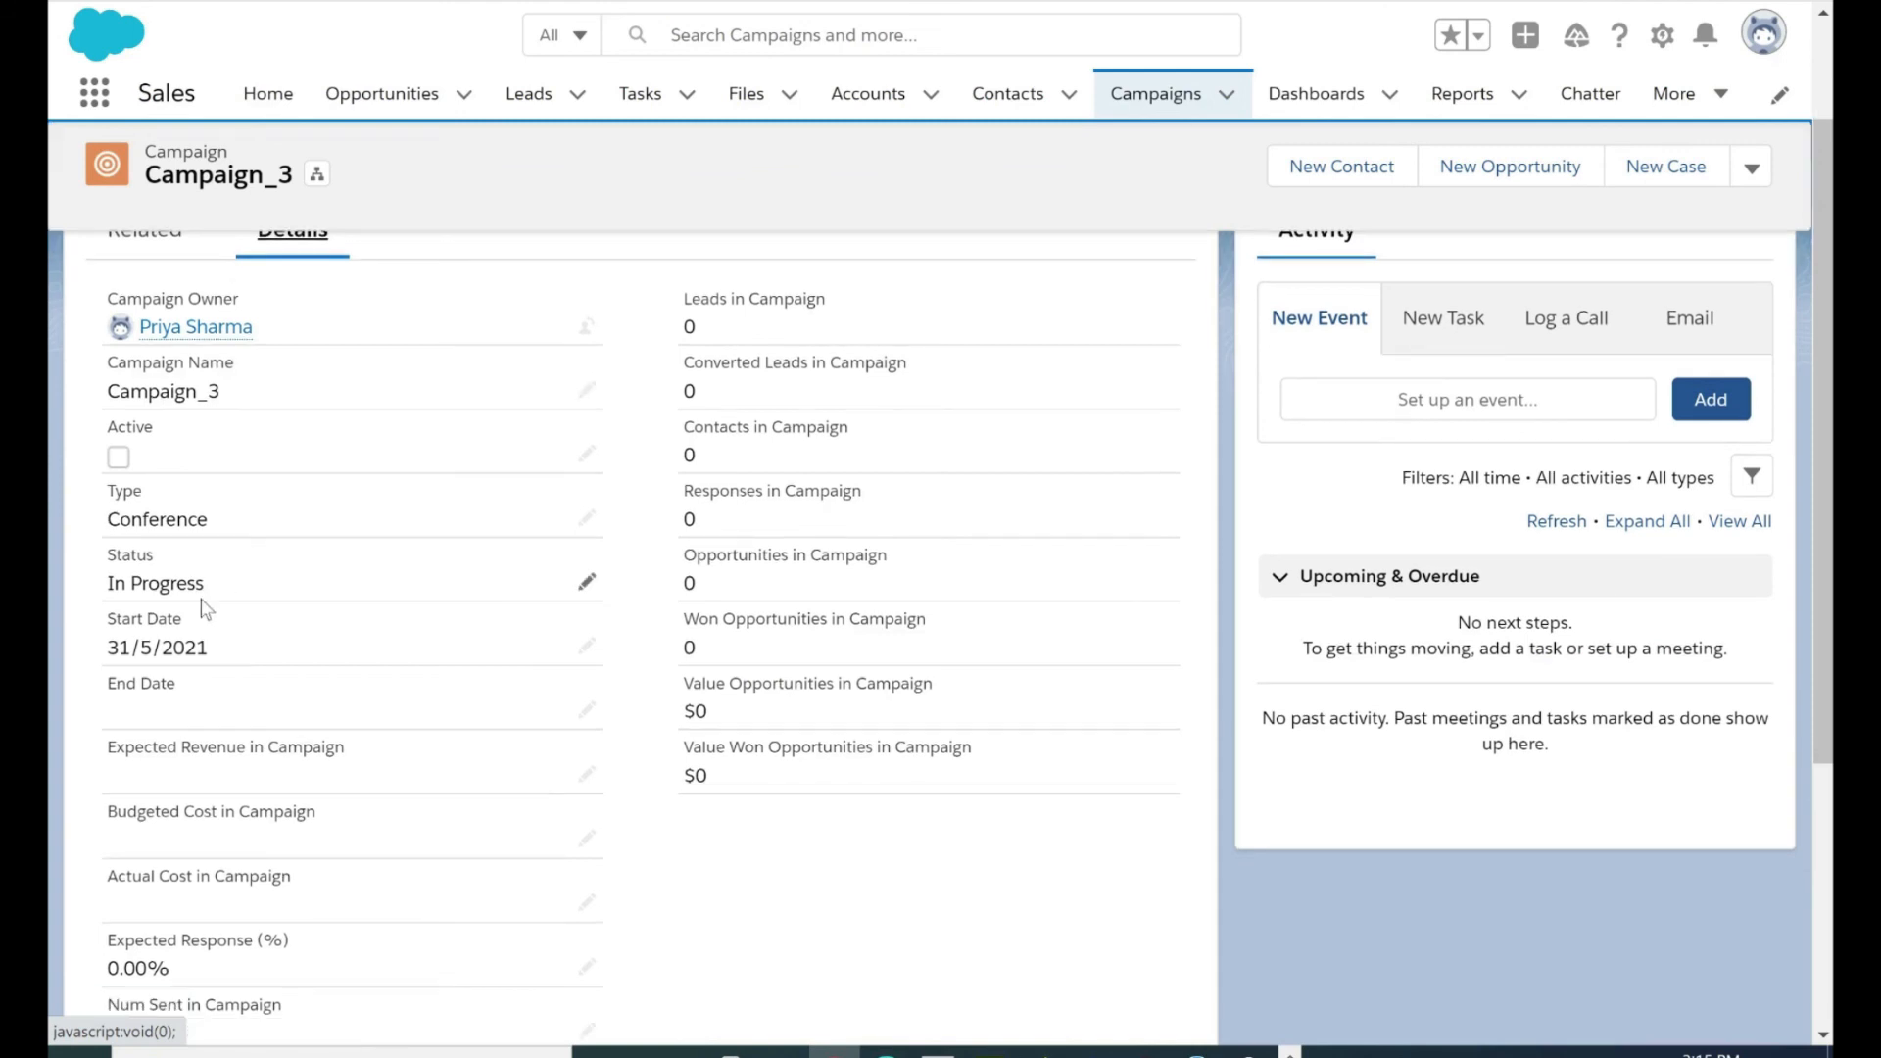